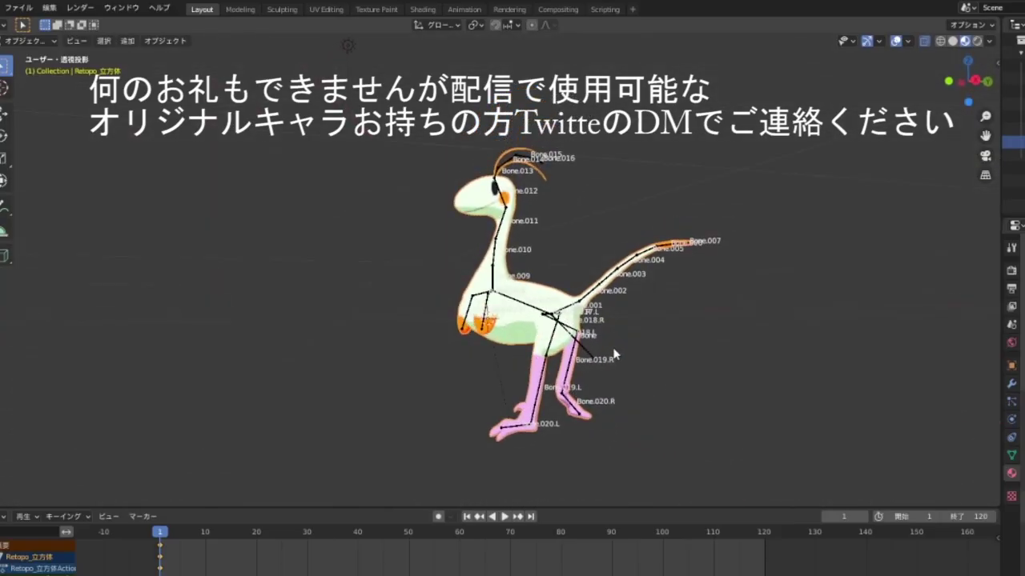
# Step: Play the bird character's animation while orbiting to a three-quarter view and zooming in
pyautogui.moveTo(613, 355)
pyautogui.mouseDown(button='middle')
pyautogui.moveTo(670, 343)
pyautogui.moveTo(640, 386)
pyautogui.moveTo(453, 350)
pyautogui.moveTo(403, 439)
pyautogui.mouseUp(button='middle')
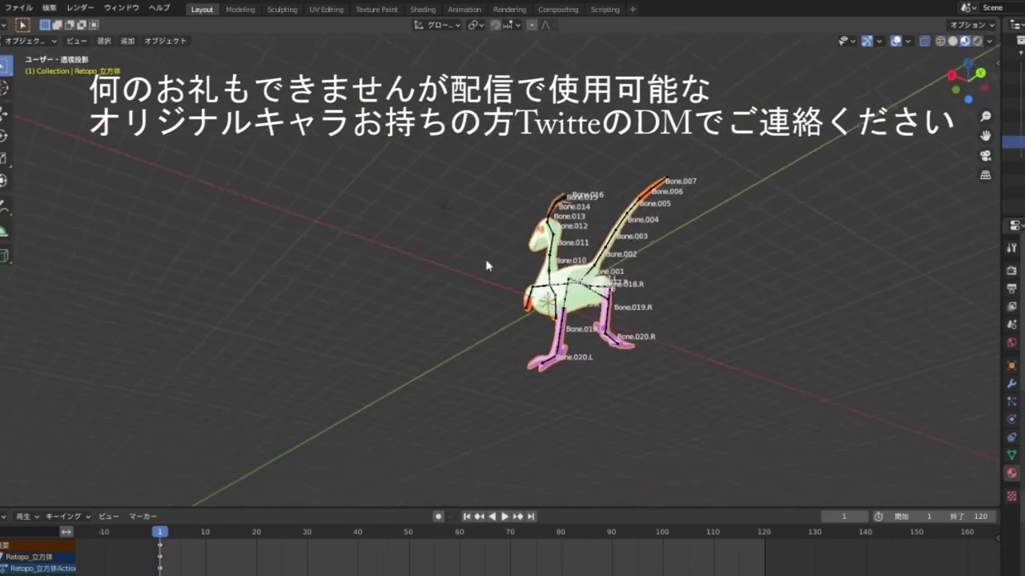
pyautogui.click(505, 519)
pyautogui.moveTo(493, 341)
pyautogui.mouseDown(button='middle')
pyautogui.moveTo(528, 363)
pyautogui.moveTo(606, 365)
pyautogui.moveTo(720, 411)
pyautogui.mouseUp(button='middle')
pyautogui.moveTo(658, 355)
pyautogui.mouseDown(button='middle')
pyautogui.moveTo(571, 401)
pyautogui.moveTo(643, 307)
pyautogui.moveTo(705, 300)
pyautogui.moveTo(747, 315)
pyautogui.moveTo(799, 316)
pyautogui.moveTo(780, 341)
pyautogui.moveTo(744, 354)
pyautogui.moveTo(551, 367)
pyautogui.mouseUp(button='middle')
pyautogui.scroll(2, 569, 400)
pyautogui.scroll(3, 566, 400)
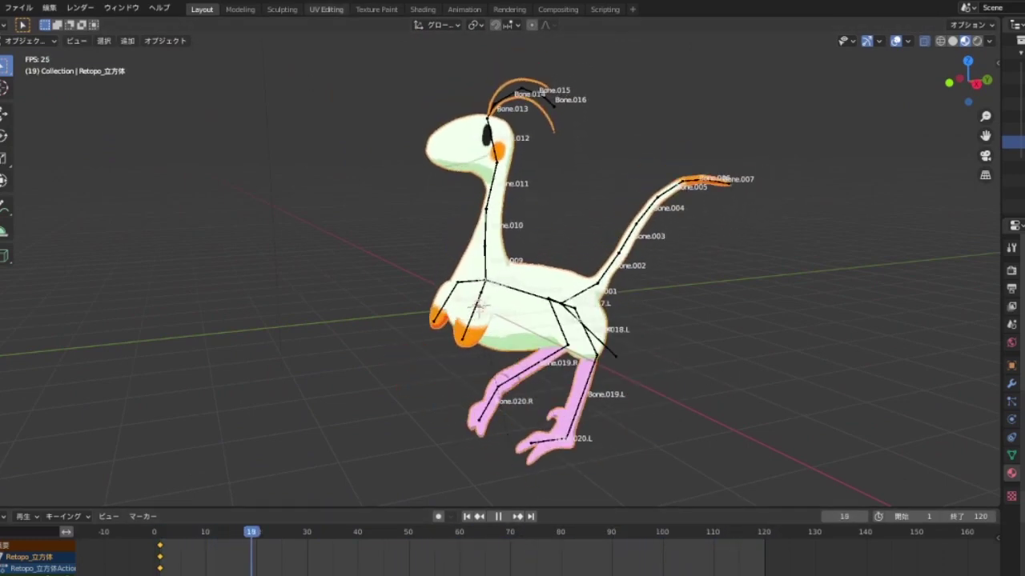
pyautogui.scroll(1, 250, 315)
pyautogui.scroll(-3, 249, 316)
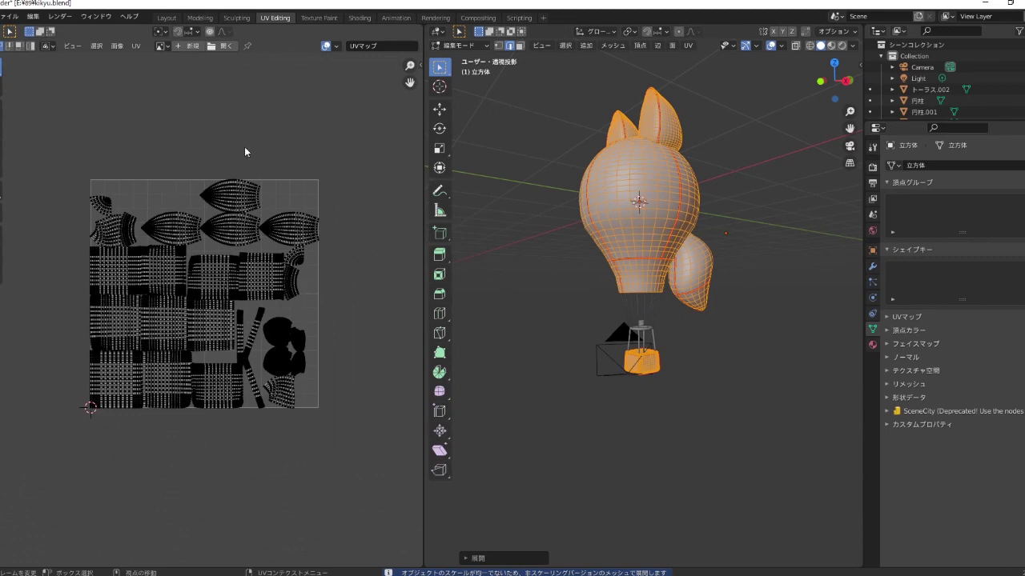
# Step: Zoom in and out on the balloon's UV layout
pyautogui.scroll(2, 244, 146)
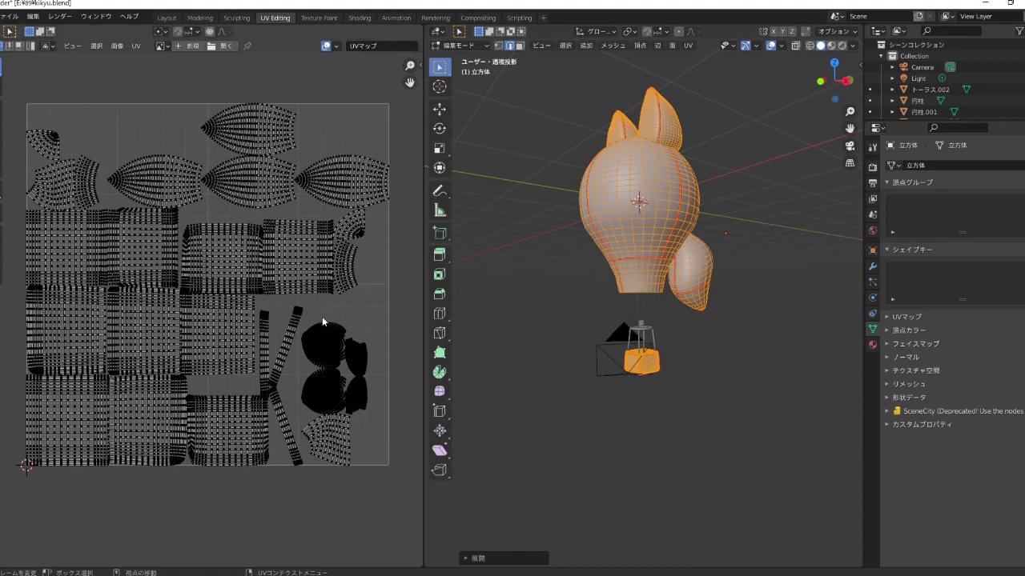
pyautogui.scroll(4, 324, 318)
pyautogui.scroll(-2, 324, 318)
pyautogui.scroll(-1, 324, 318)
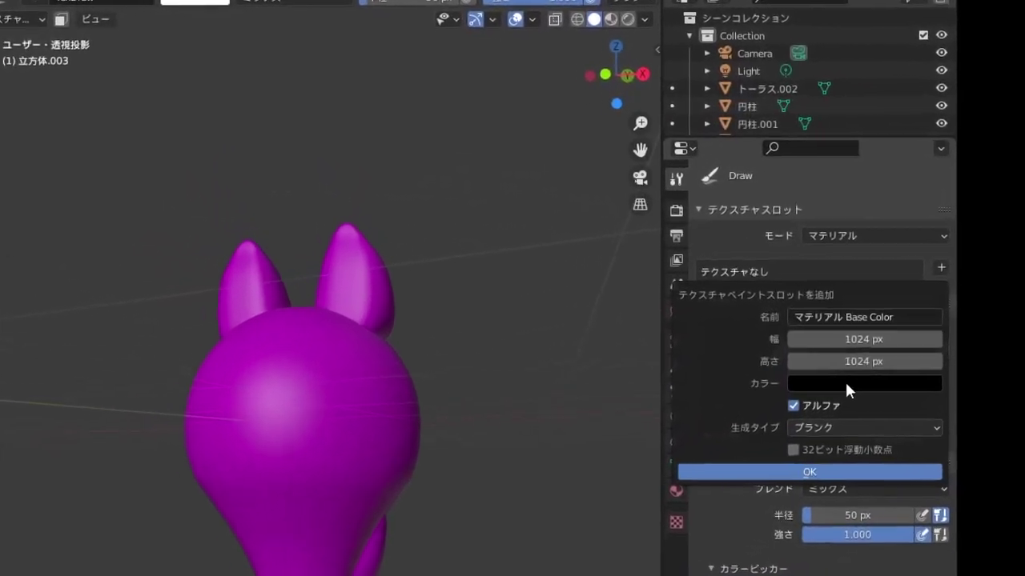
# Step: Add a white-filled 1024×1024 Base Color paint texture to the balloon
pyautogui.click(899, 330)
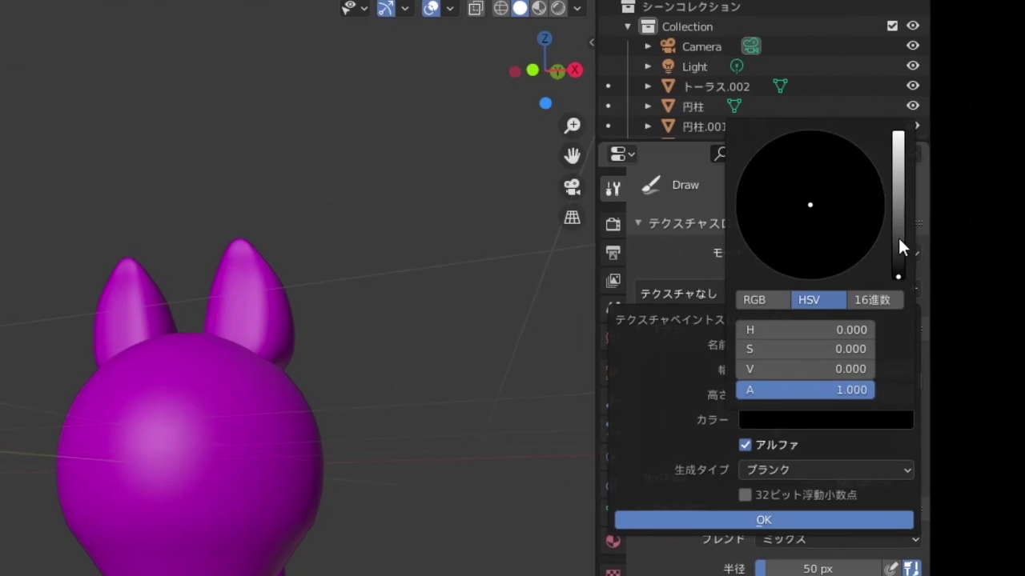
pyautogui.moveTo(898, 240); pyautogui.dragTo(897, 133)
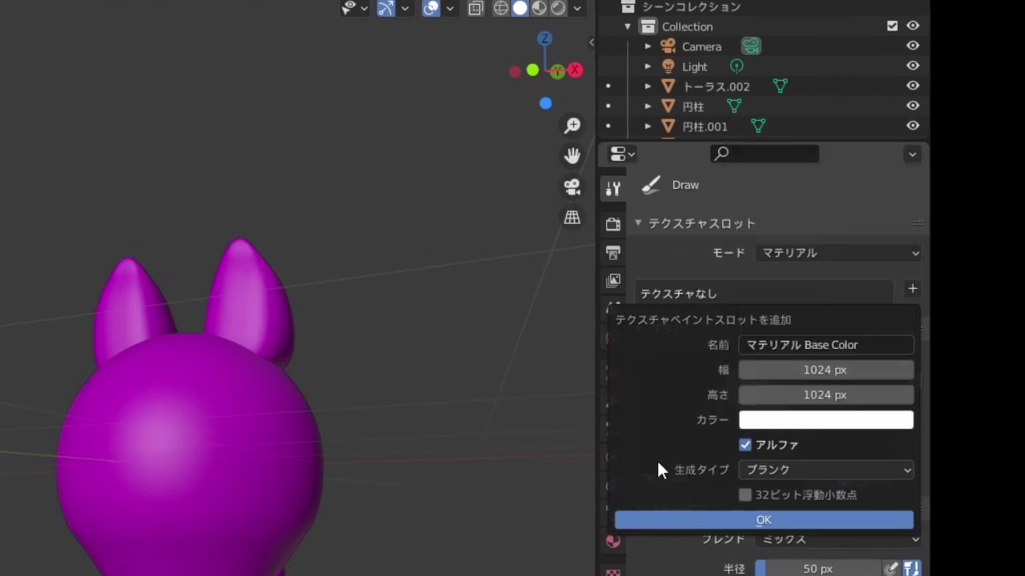
pyautogui.click(793, 521)
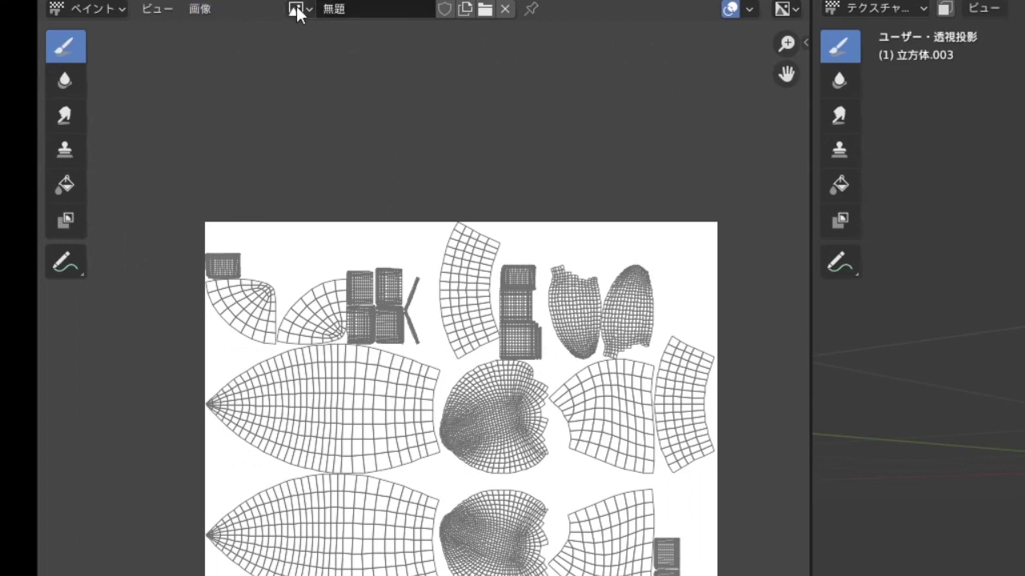
# Step: Display the マテリアル Base Color image in the image editor beside the model
pyautogui.click(386, 14)
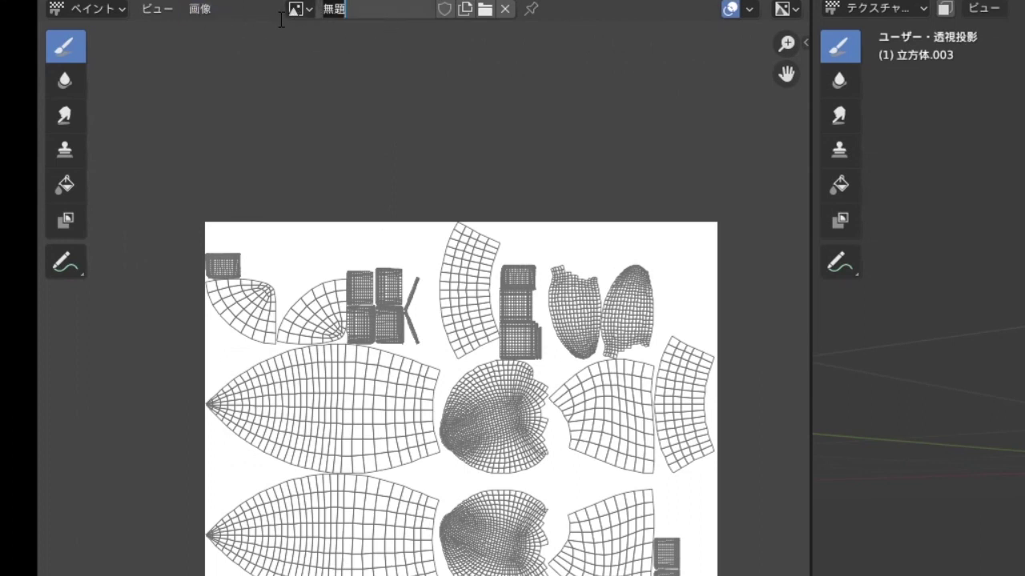
pyautogui.click(361, 84)
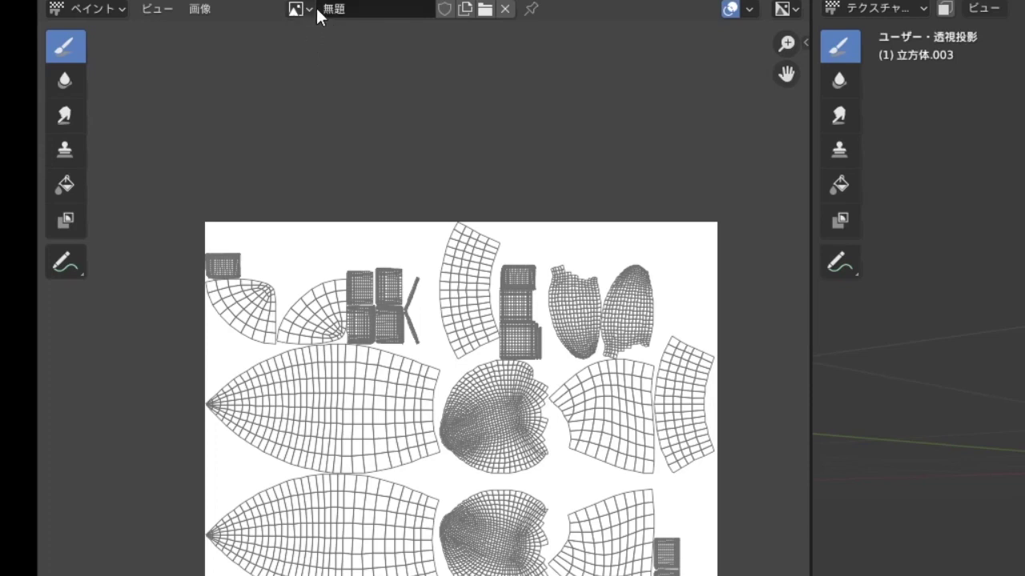
pyautogui.click(301, 9)
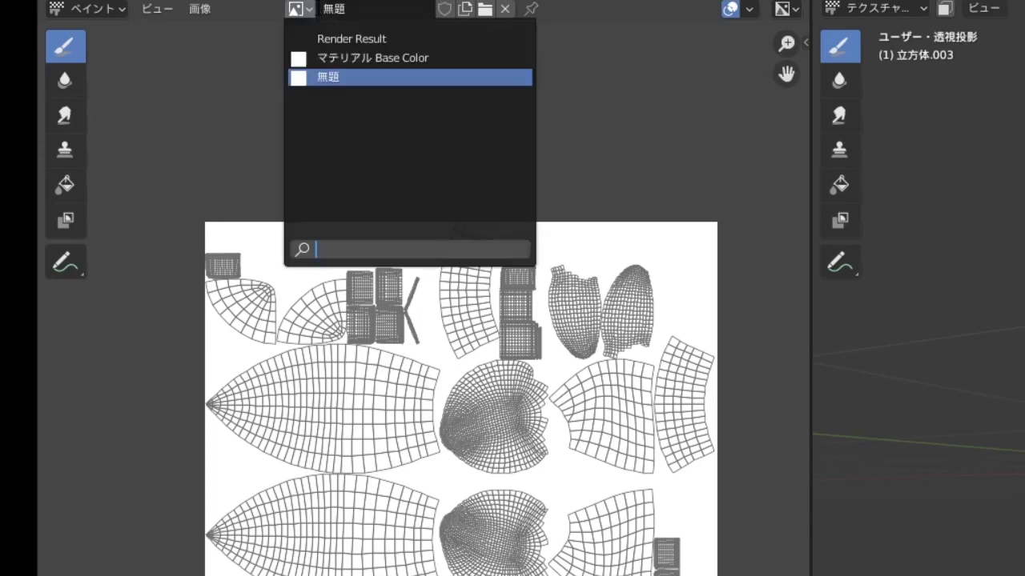
pyautogui.click(349, 59)
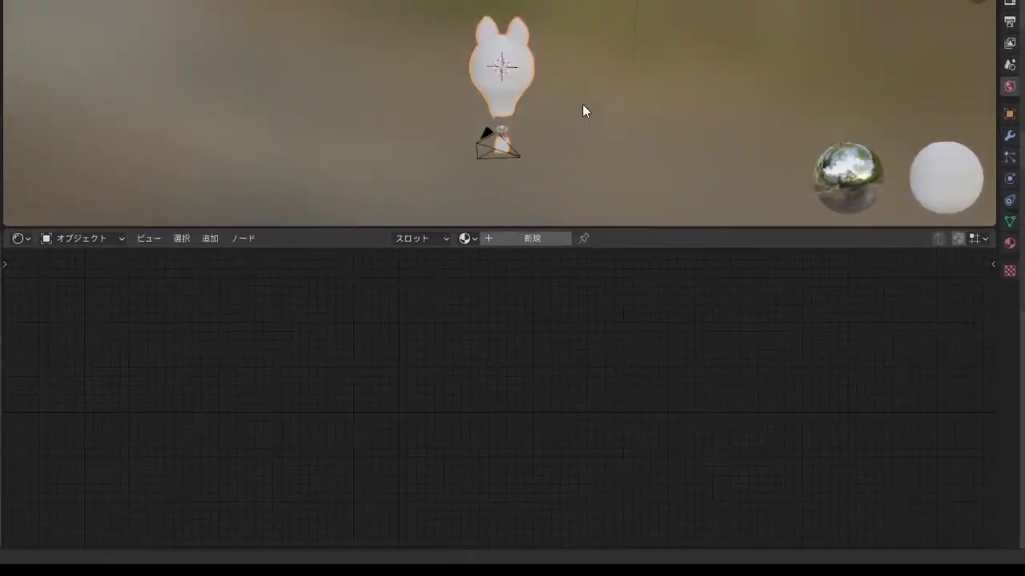
# Step: Create a new balloon material, delete its Principled BSDF, and move Material Output aside
pyautogui.click(521, 124)
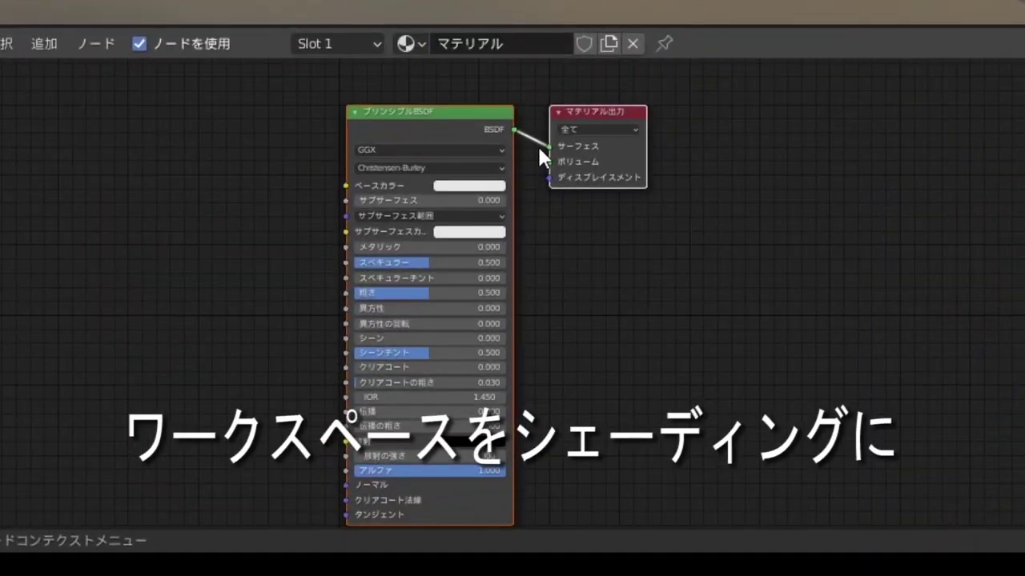
pyautogui.press('x')
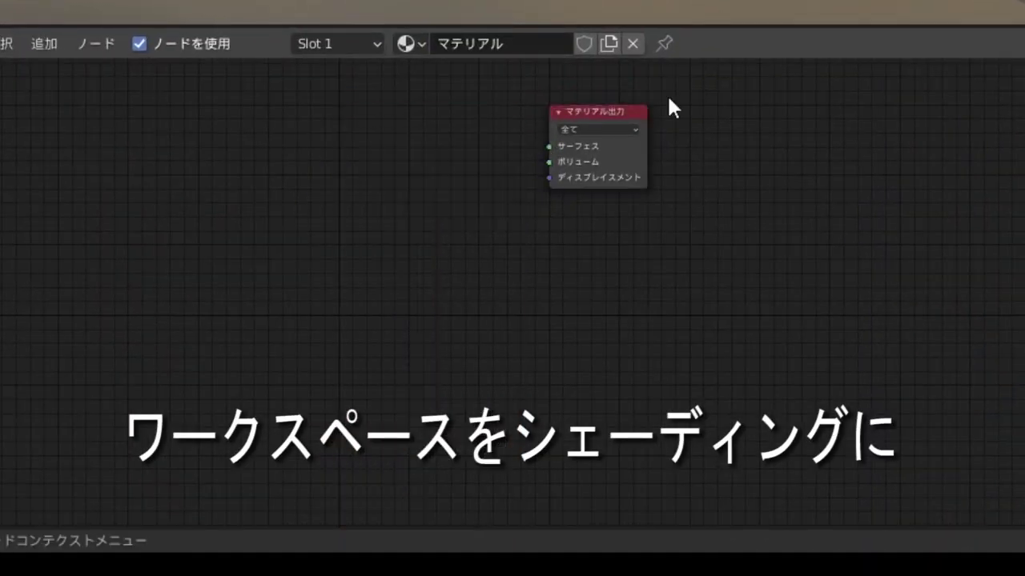
pyautogui.scroll(2, 608, 101)
pyautogui.moveTo(609, 110); pyautogui.dragTo(1017, 241)
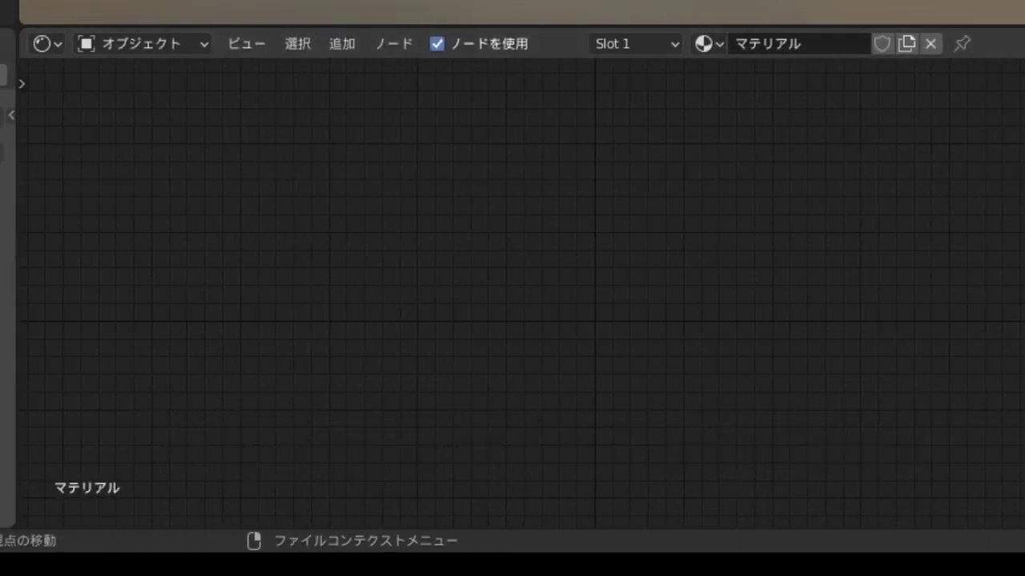
# Step: Add a Diffuse BSDF node and position it up and left
pyautogui.hotkey('shift', 'a')
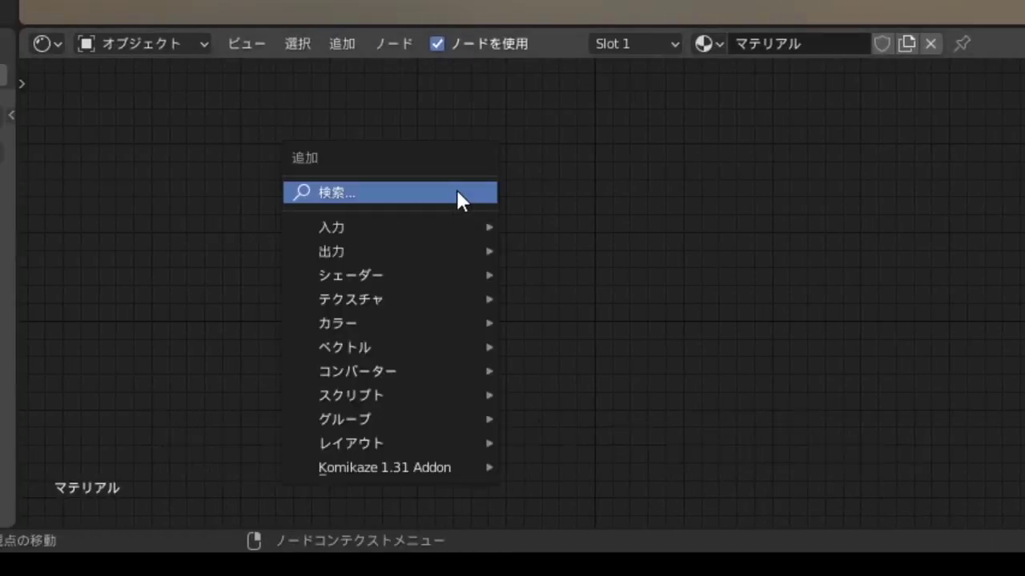
pyautogui.moveTo(353, 275)
pyautogui.click(577, 3)
pyautogui.click(608, 244)
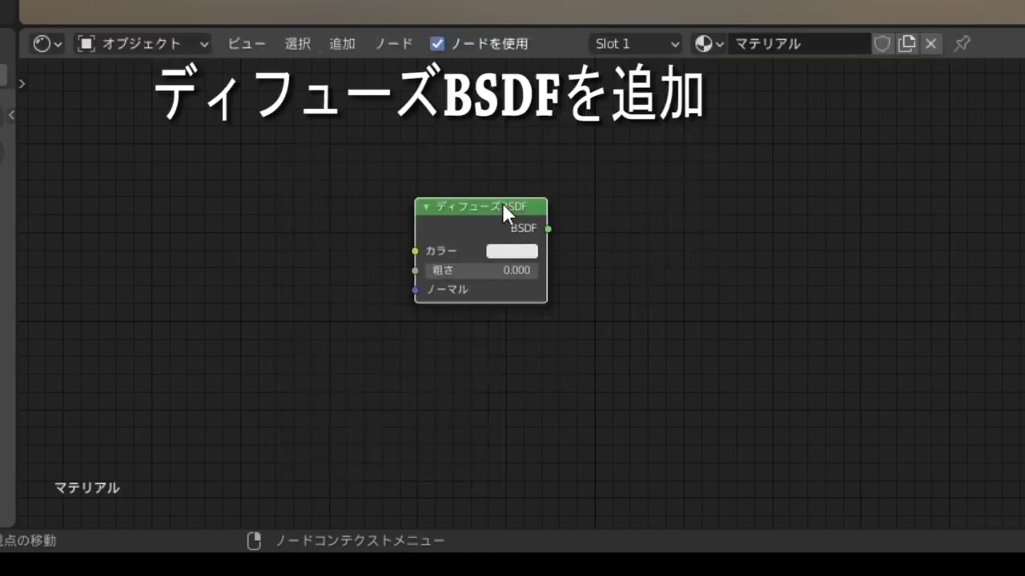
pyautogui.moveTo(510, 213); pyautogui.dragTo(357, 191)
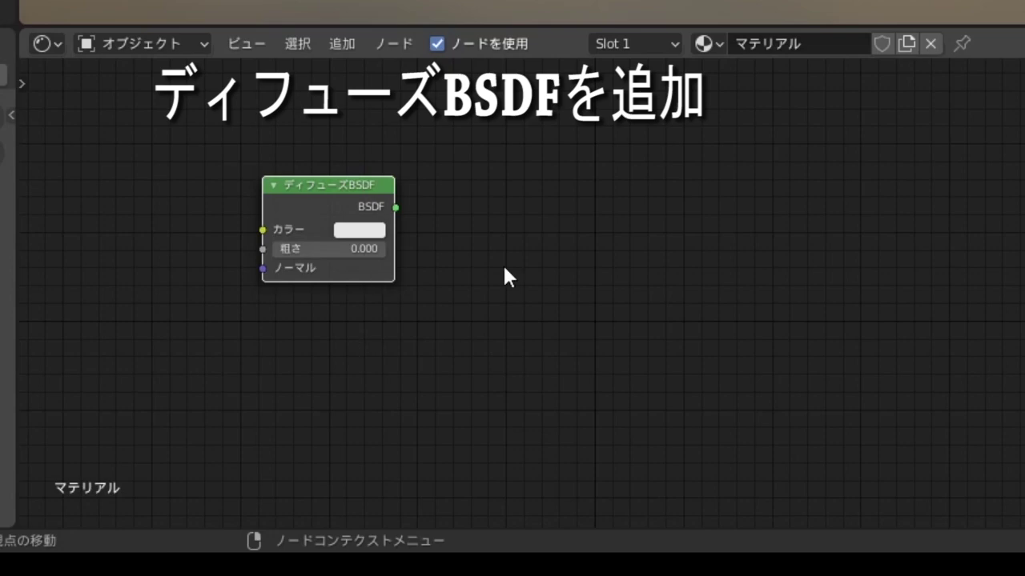
# Step: Add a Shader to RGB node, wire Diffuse BSDF into it, and line them up
pyautogui.hotkey('shift', 'a')
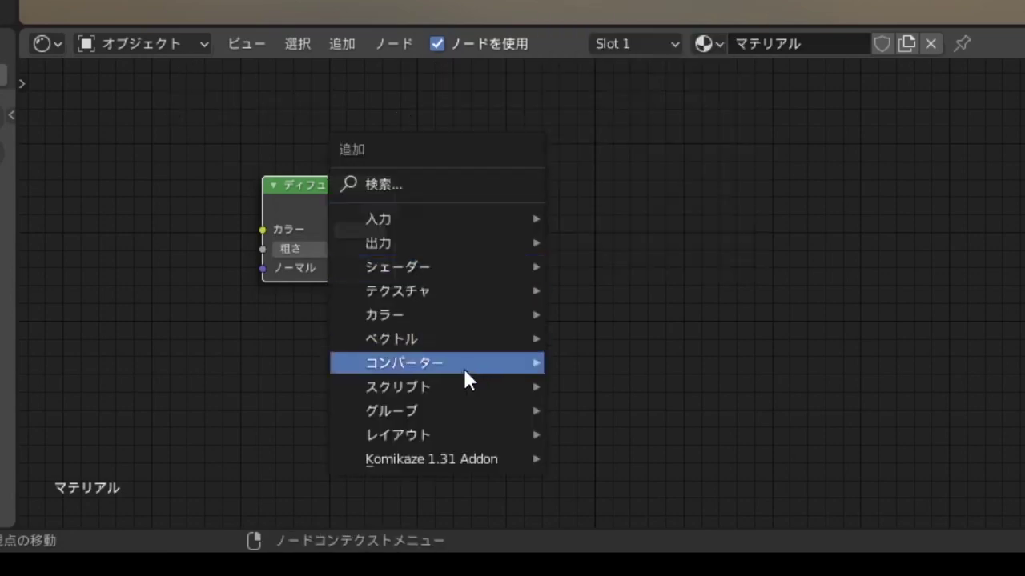
pyautogui.click(609, 308)
pyautogui.click(466, 246)
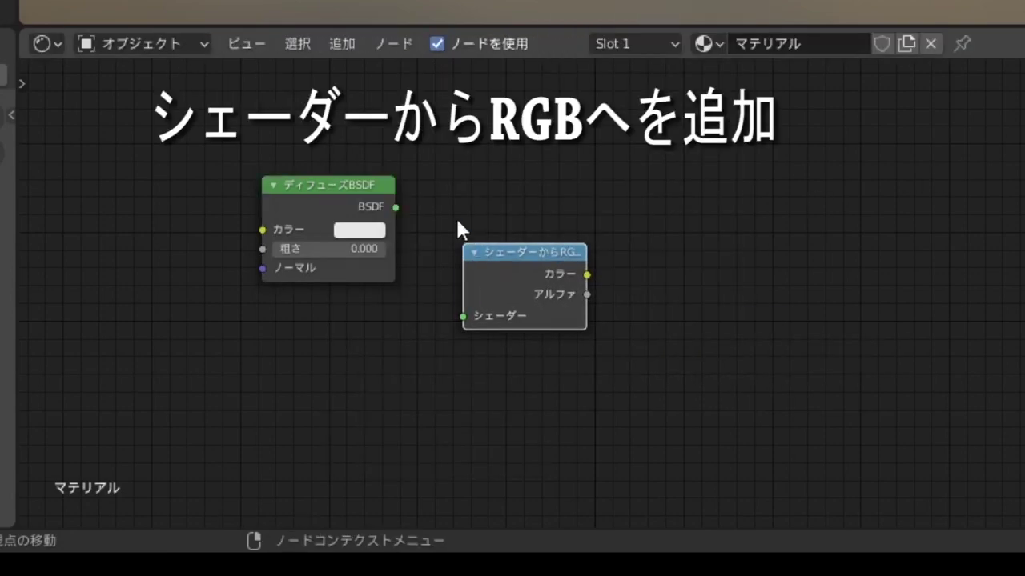
pyautogui.moveTo(395, 207); pyautogui.dragTo(463, 316)
pyautogui.moveTo(511, 247); pyautogui.dragTo(539, 172)
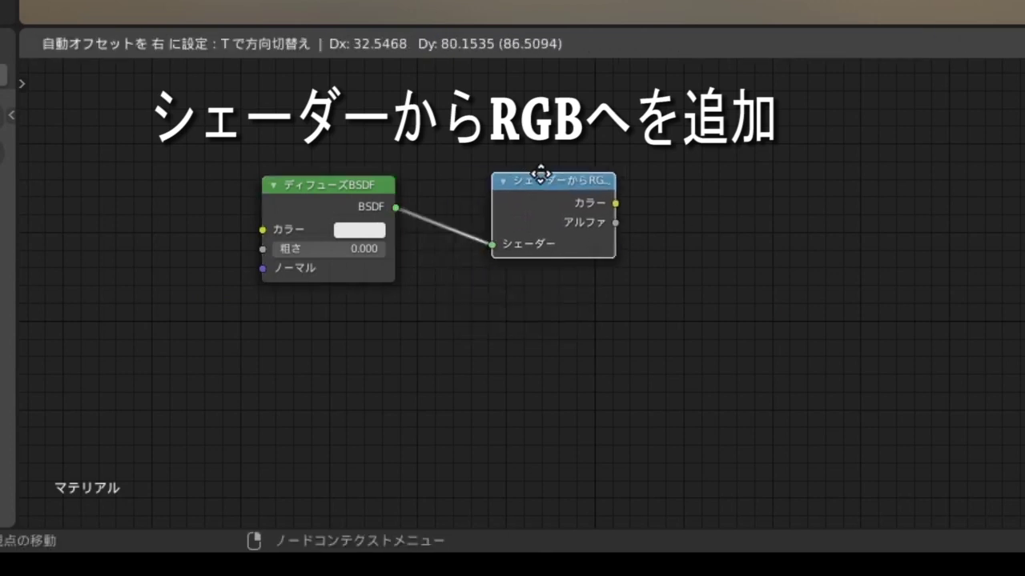
pyautogui.moveTo(348, 186); pyautogui.dragTo(245, 183)
pyautogui.moveTo(595, 178); pyautogui.dragTo(533, 177)
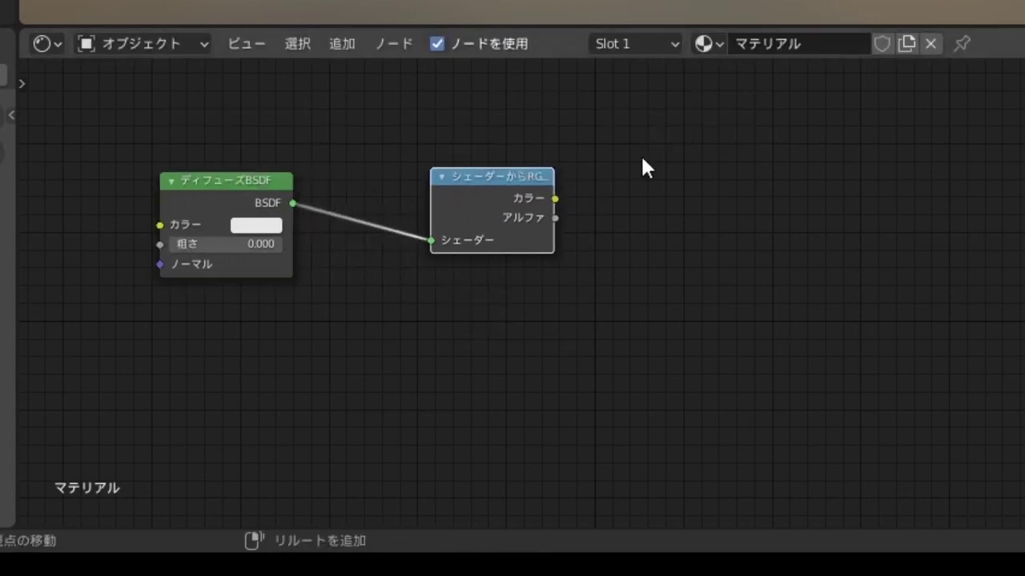
pyautogui.hotkey('shift', 'a')
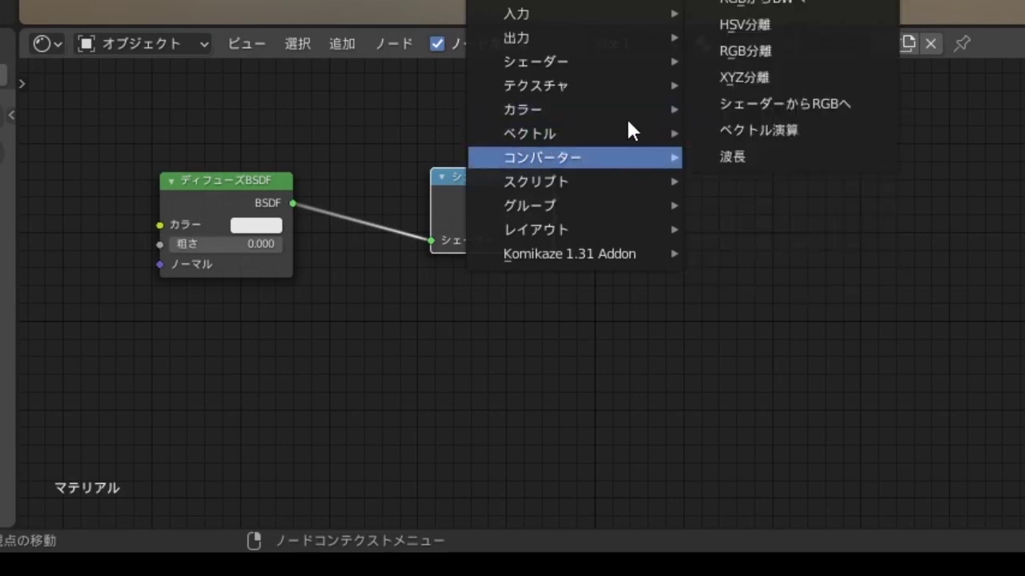
pyautogui.moveTo(574, 182)
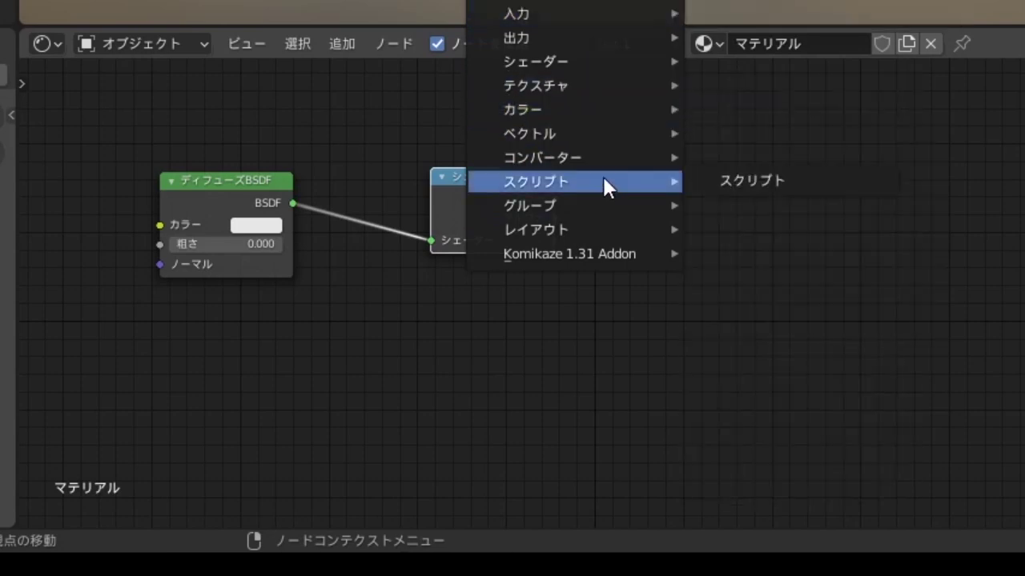
# Step: Add a ColorRamp fed by Shader to RGB, then a Mix Shader using the ColorRamp as factor
pyautogui.click(753, 8)
pyautogui.click(696, 200)
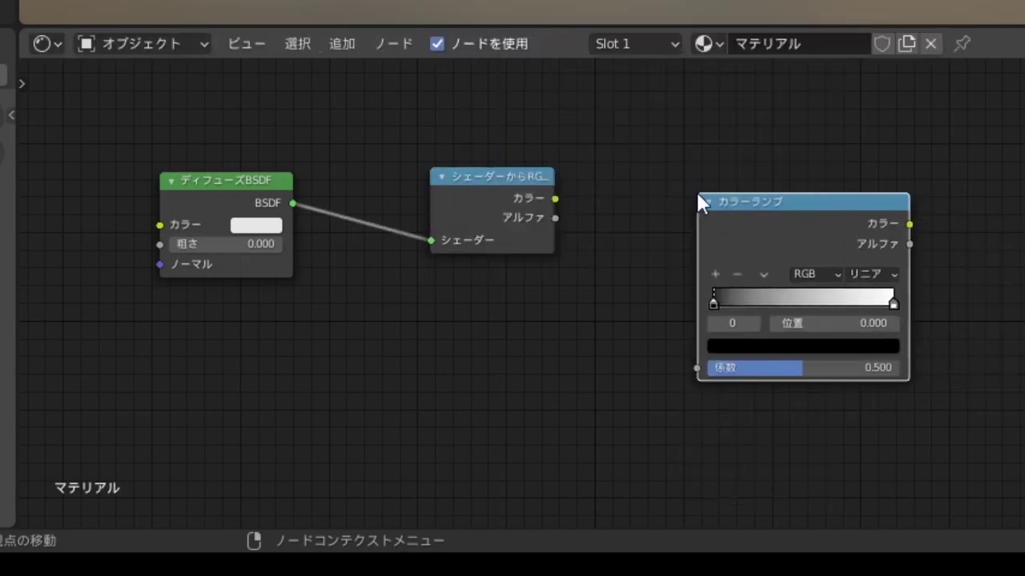
pyautogui.moveTo(555, 198)
pyautogui.mouseDown()
pyautogui.moveTo(636, 253)
pyautogui.moveTo(696, 367)
pyautogui.mouseUp()
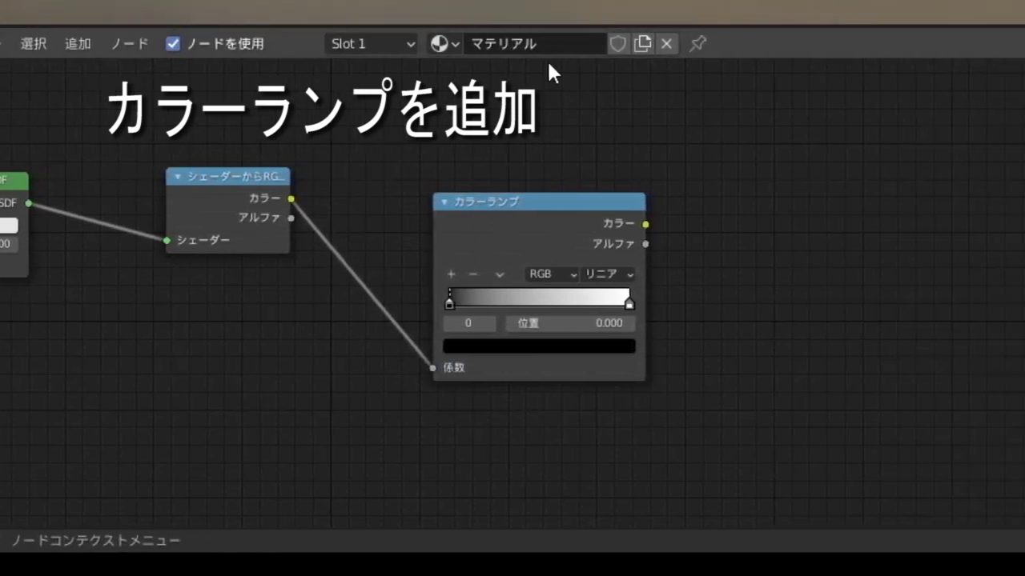
pyautogui.hotkey('shift', 'a')
pyautogui.click(838, 48)
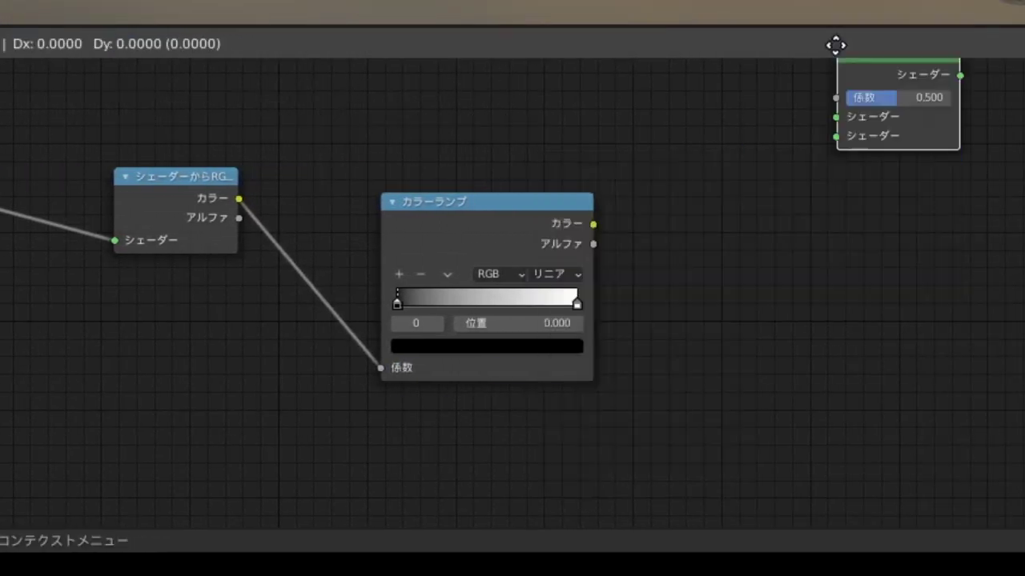
pyautogui.click(743, 224)
pyautogui.moveTo(594, 224)
pyautogui.mouseDown()
pyautogui.moveTo(686, 238)
pyautogui.moveTo(745, 293)
pyautogui.mouseUp()
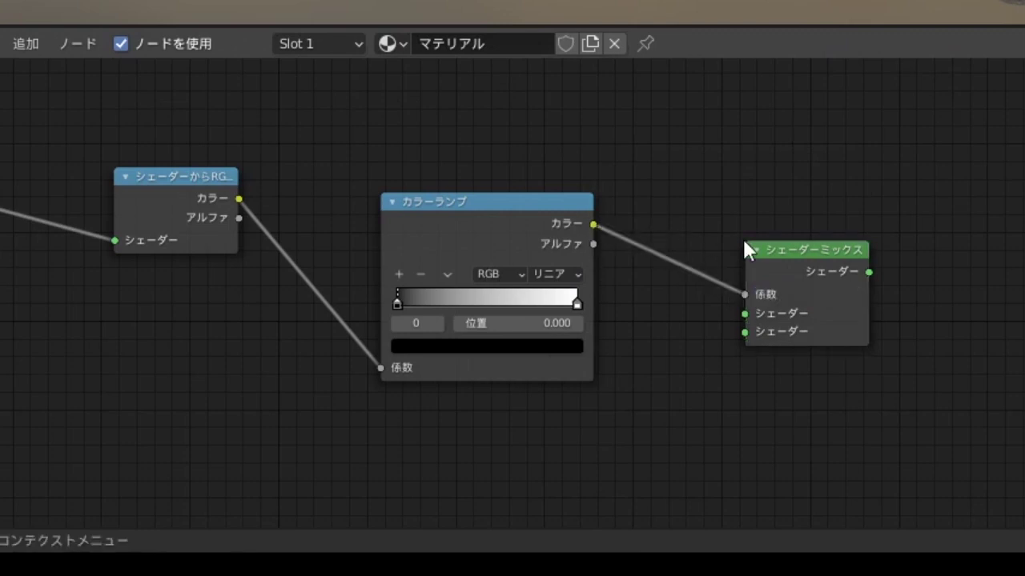
pyautogui.moveTo(800, 259); pyautogui.dragTo(860, 135)
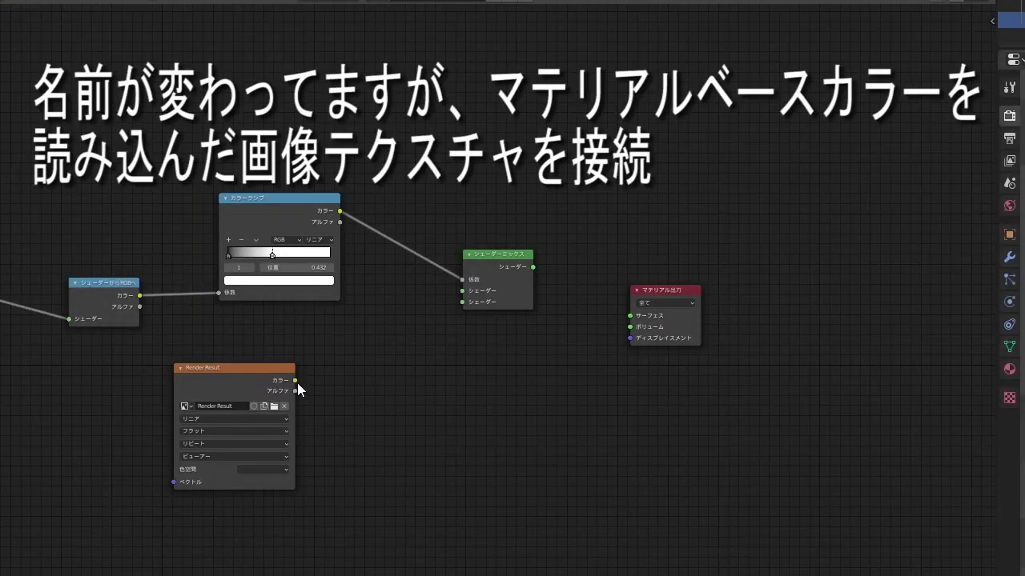
# Step: Connect the image colour to the Mix Shader and the Mix Shader to the Surface input
pyautogui.scroll(2, 523, 341)
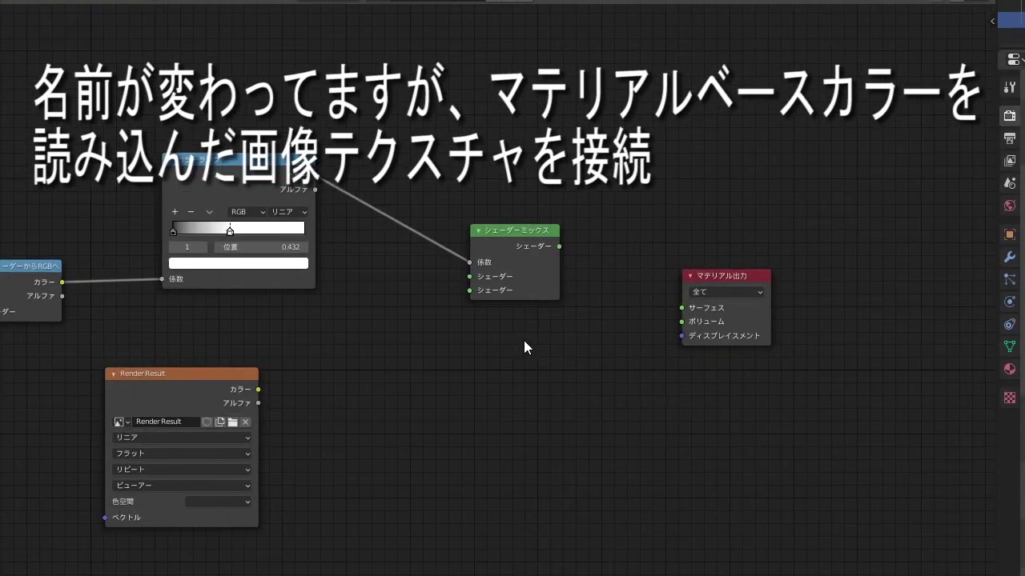
pyautogui.scroll(2, 524, 340)
pyautogui.scroll(1, 519, 340)
pyautogui.moveTo(153, 417); pyautogui.dragTo(486, 259)
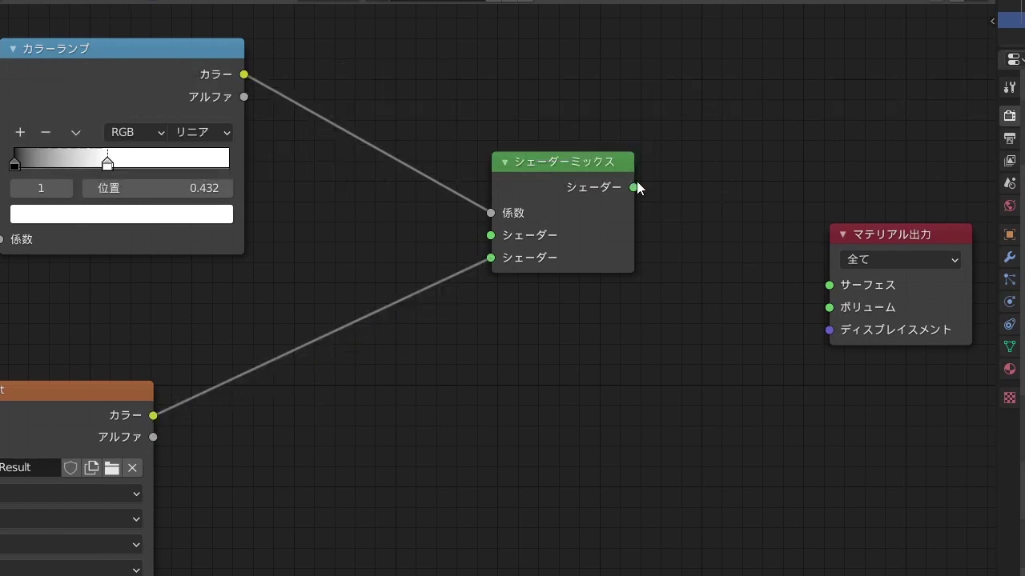
pyautogui.moveTo(746, 288); pyautogui.dragTo(832, 286)
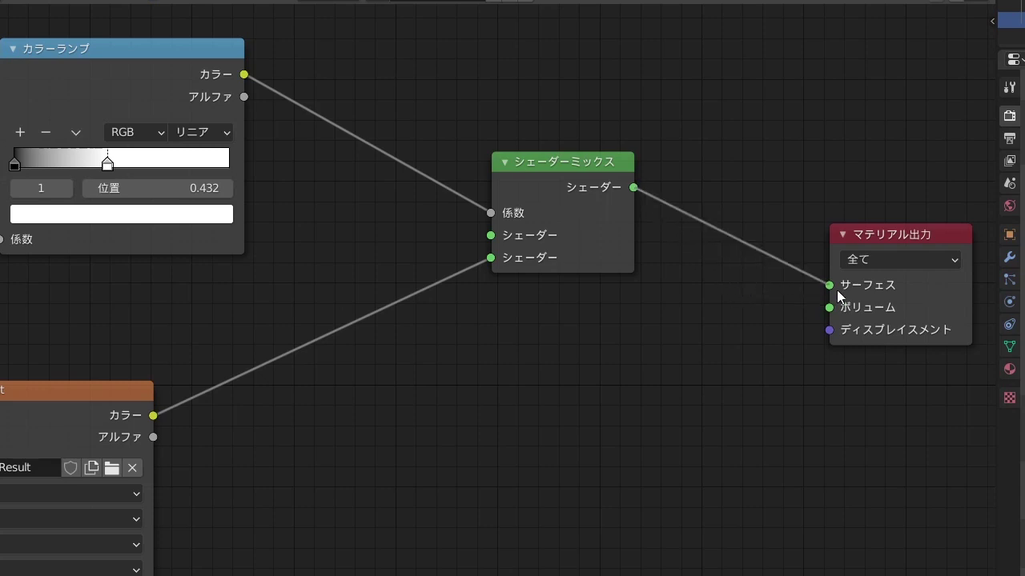
# Step: Pan along the node chain from Diffuse BSDF through Mix Shader to Material Output
pyautogui.scroll(-2, 650, 319)
pyautogui.scroll(-1, 650, 319)
pyautogui.scroll(-1, 640, 328)
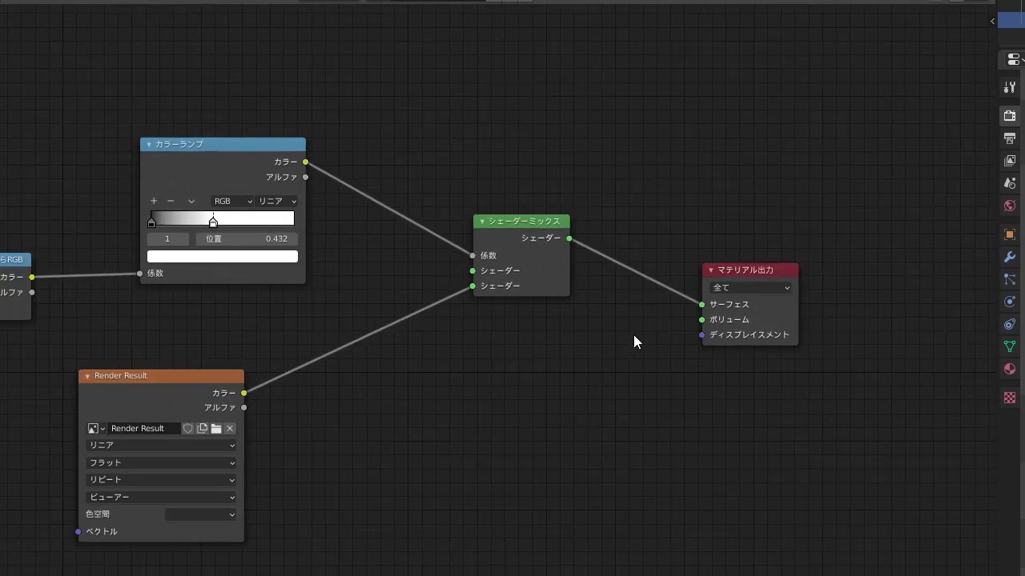
pyautogui.scroll(-2, 632, 336)
pyautogui.moveTo(393, 336); pyautogui.dragTo(540, 348, button='middle')
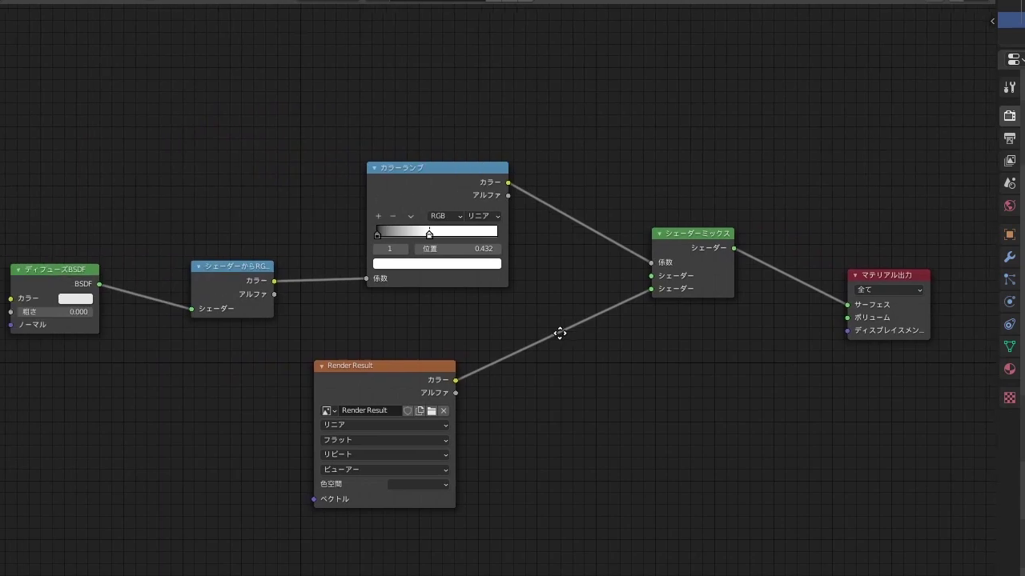
pyautogui.scroll(2, 537, 348)
pyautogui.scroll(1, 536, 348)
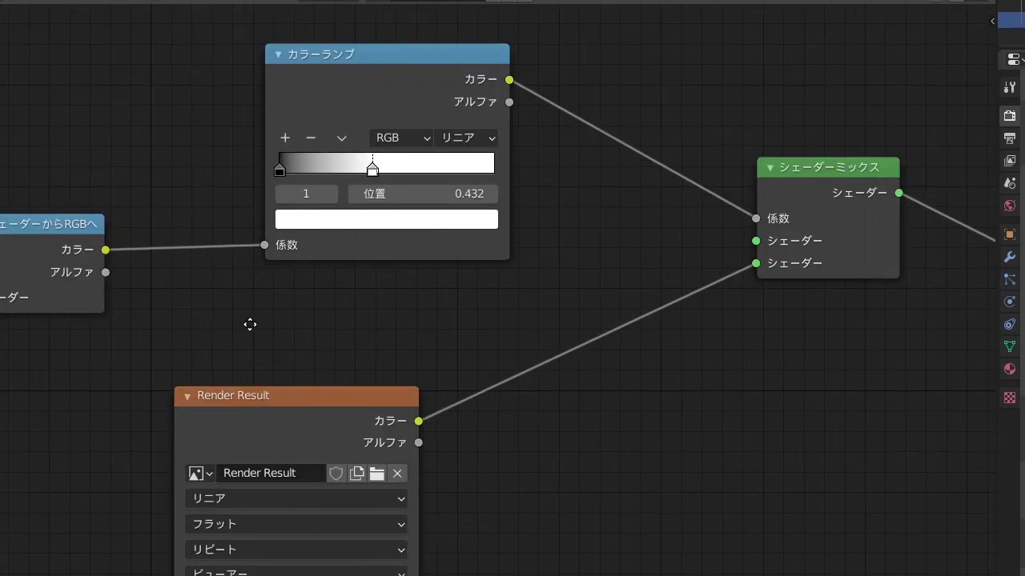
pyautogui.moveTo(249, 323); pyautogui.dragTo(606, 365, button='middle')
pyautogui.moveTo(669, 370)
pyautogui.mouseDown(button='middle')
pyautogui.moveTo(446, 332)
pyautogui.moveTo(375, 338)
pyautogui.mouseUp(button='middle')
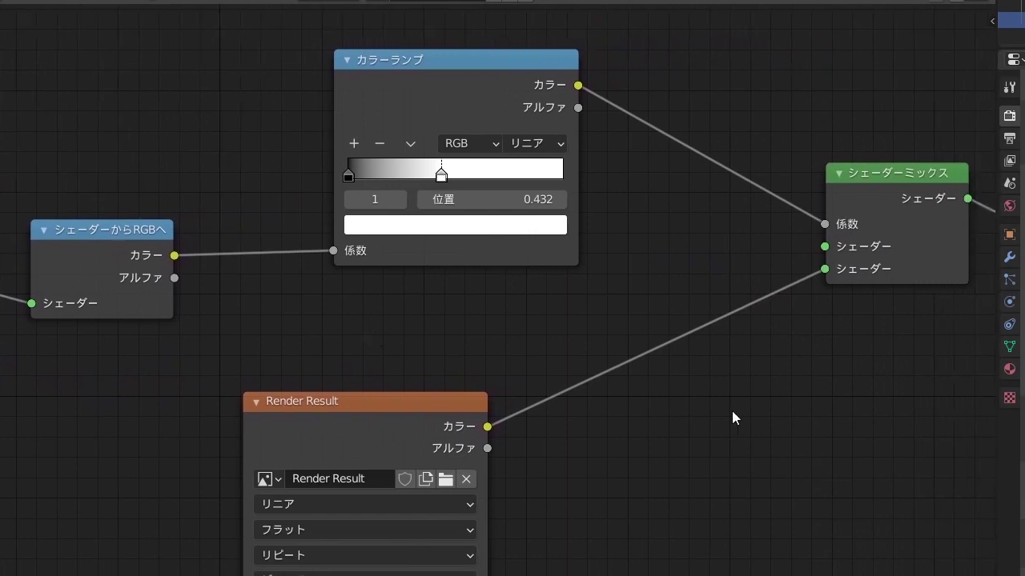
pyautogui.moveTo(731, 416); pyautogui.dragTo(436, 408, button='middle')
pyautogui.moveTo(686, 475); pyautogui.dragTo(533, 465, button='middle')
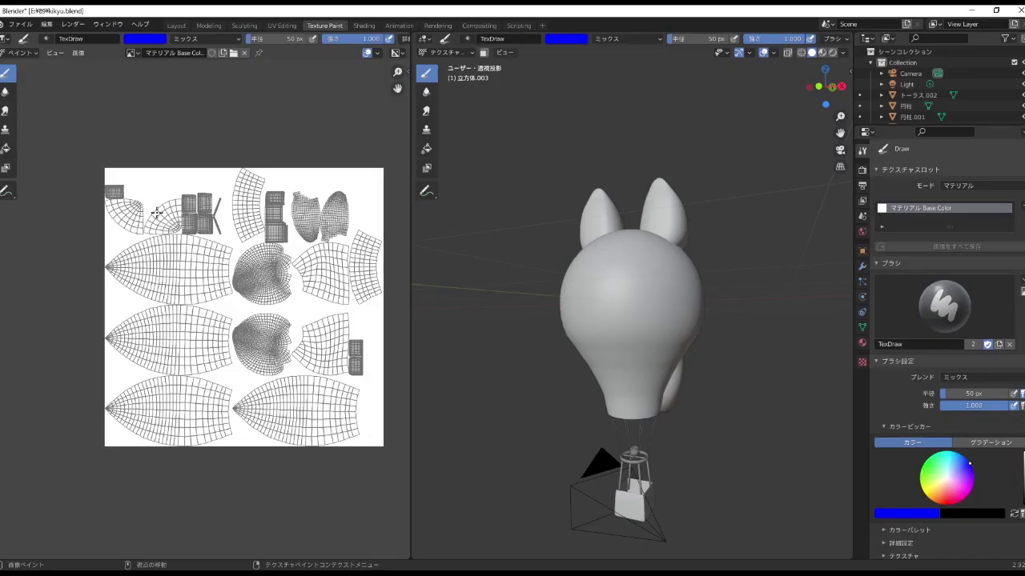
# Step: Paint a blue test stroke across the texture, inspect it on the balloon, then undo it
pyautogui.moveTo(160, 204)
pyautogui.mouseDown()
pyautogui.moveTo(142, 248)
pyautogui.moveTo(153, 352)
pyautogui.moveTo(197, 446)
pyautogui.mouseUp()
pyautogui.moveTo(709, 297)
pyautogui.mouseDown(button='middle')
pyautogui.moveTo(433, 333)
pyautogui.moveTo(829, 316)
pyautogui.mouseUp(button='middle')
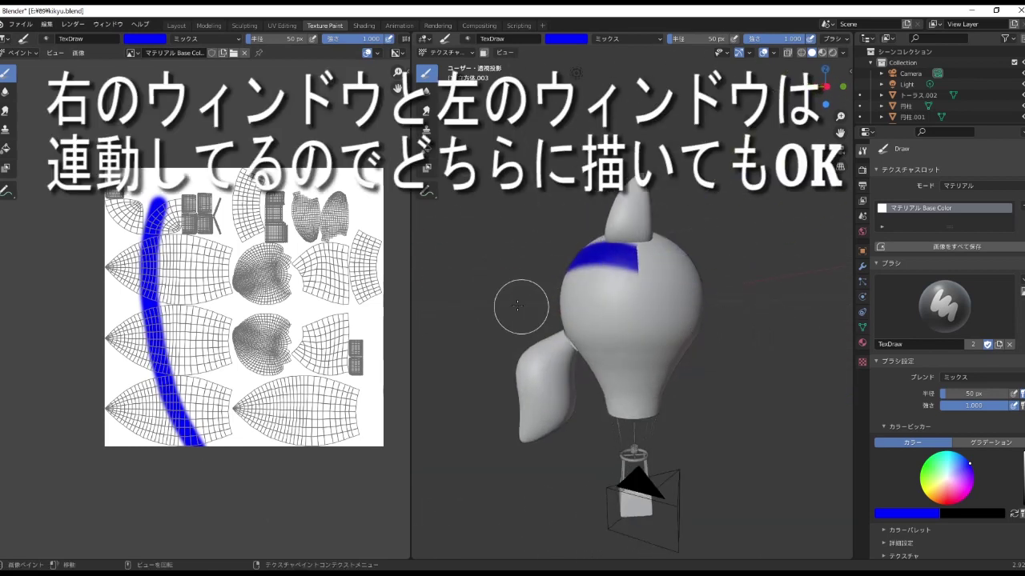
pyautogui.moveTo(466, 289); pyautogui.dragTo(558, 276, button='middle')
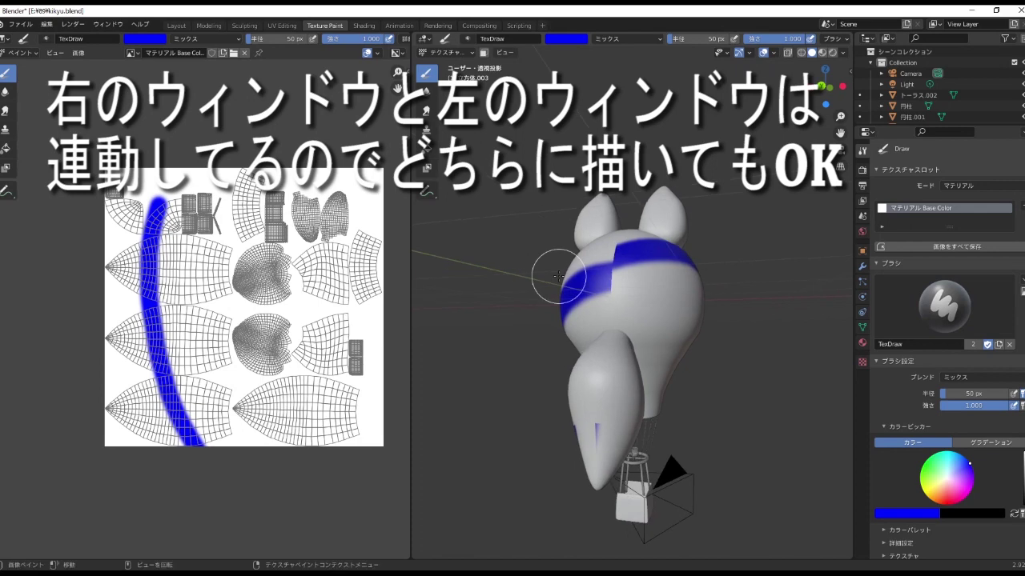
pyautogui.hotkey('ctrl', 'z')
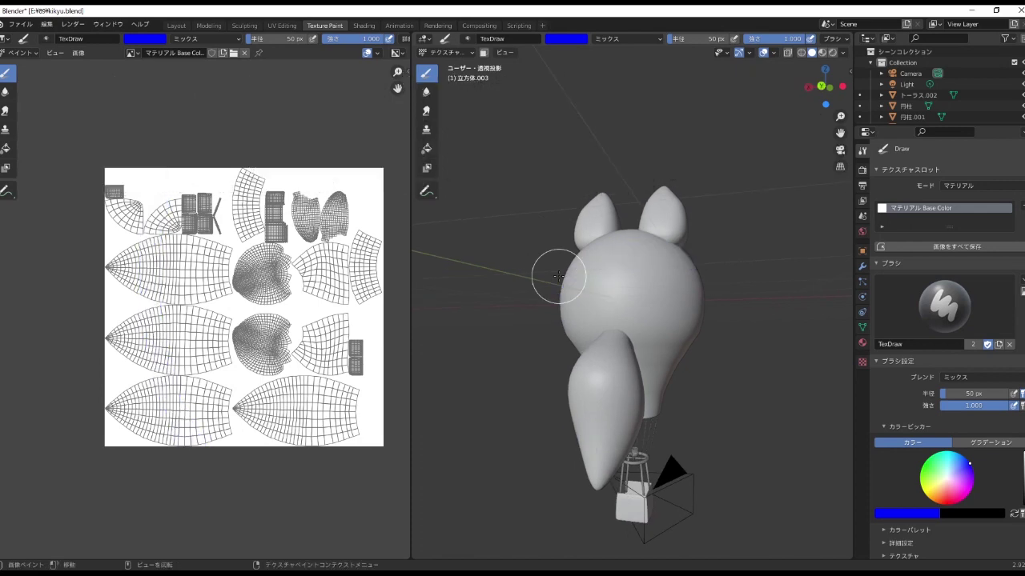
# Step: Undo the yellow test paint, leaving the balloon texture plain white
pyautogui.moveTo(480, 267); pyautogui.dragTo(672, 270, button='middle')
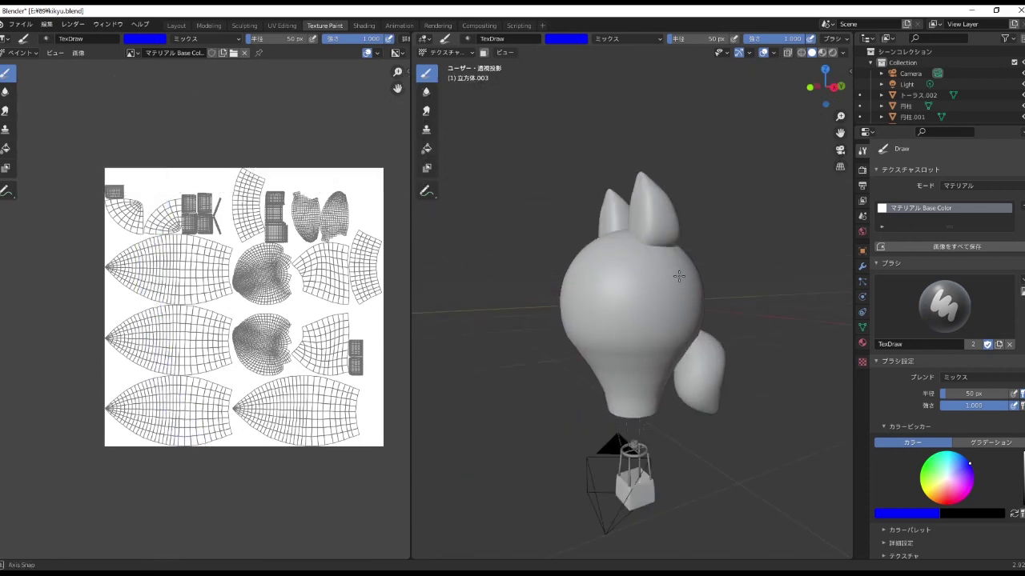
pyautogui.scroll(-2, 301, 311)
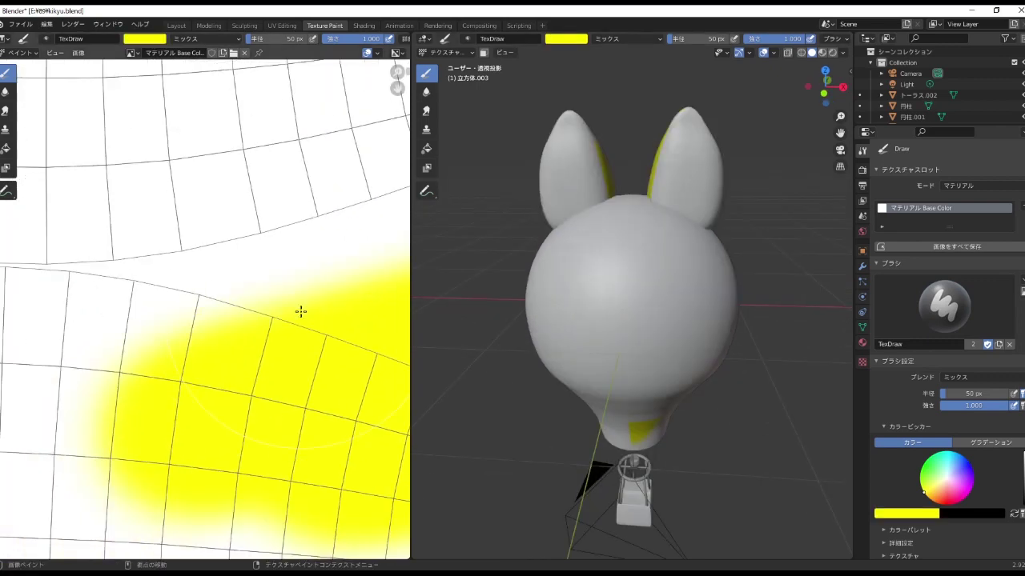
pyautogui.hotkey('ctrl', 'z')
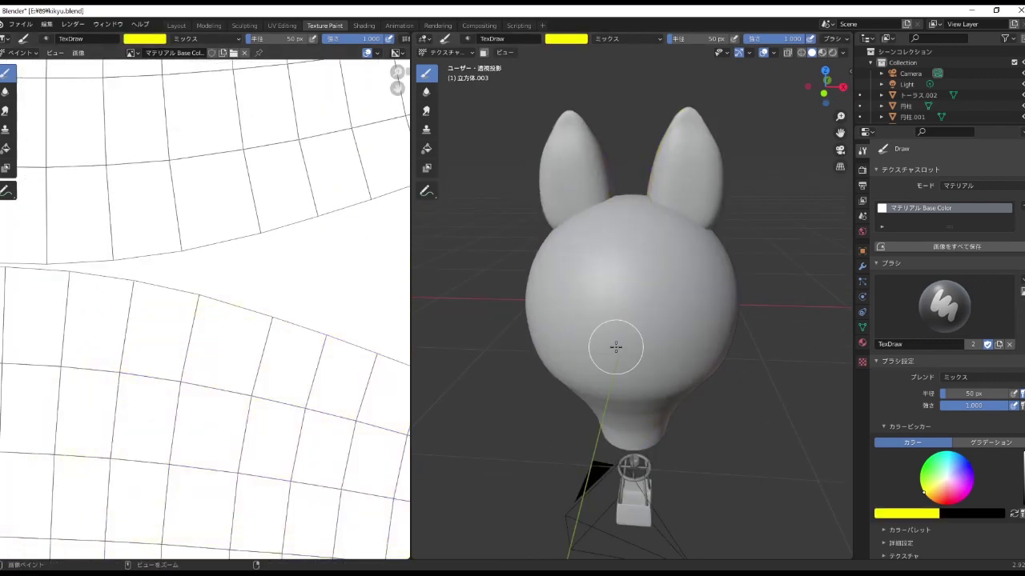
pyautogui.scroll(-3, 884, 521)
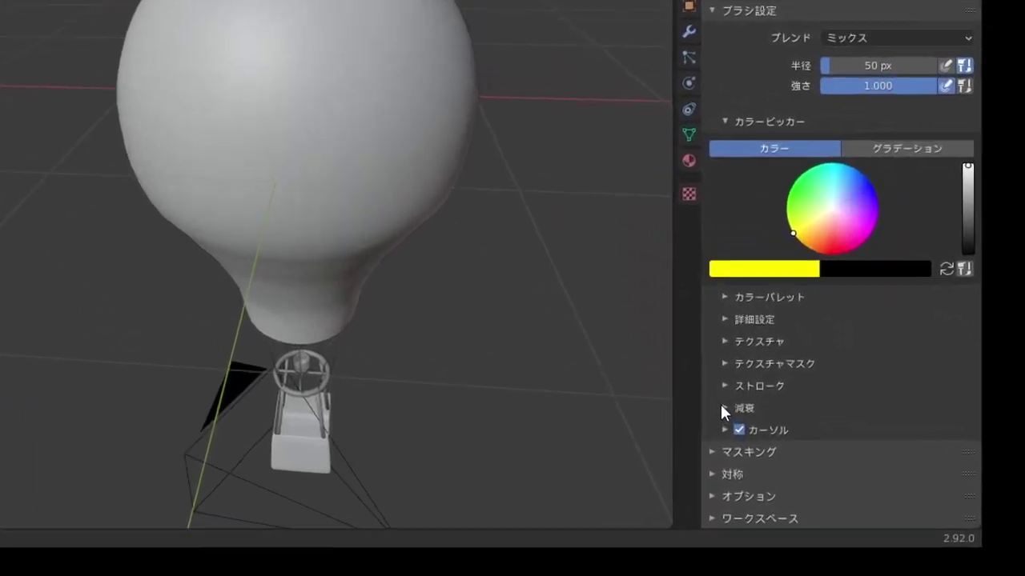
# Step: Set the brush falloff to the flat Constant preset and paint a yellow stroke
pyautogui.click(887, 489)
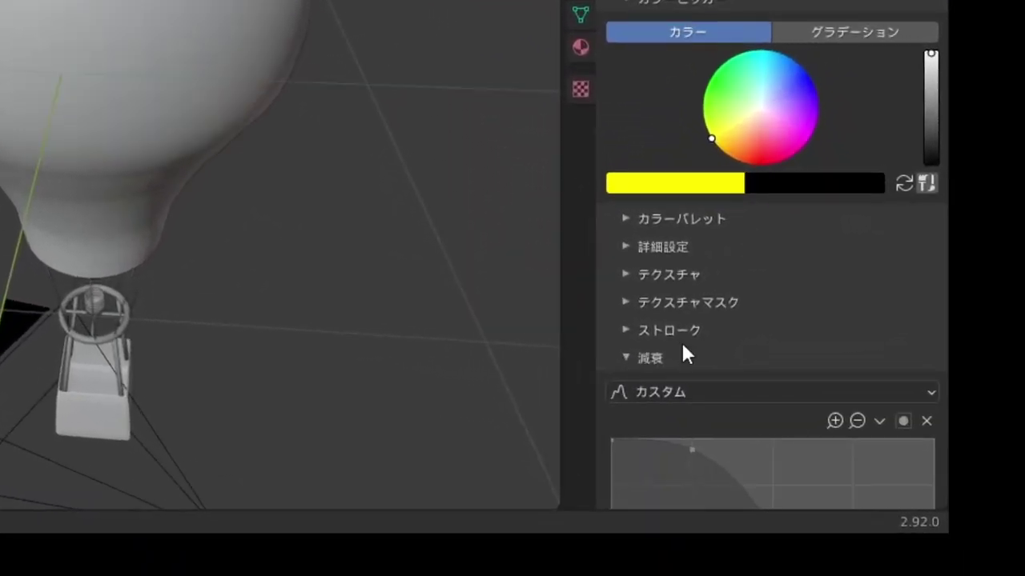
pyautogui.scroll(-6, 689, 348)
pyautogui.scroll(-2, 706, 324)
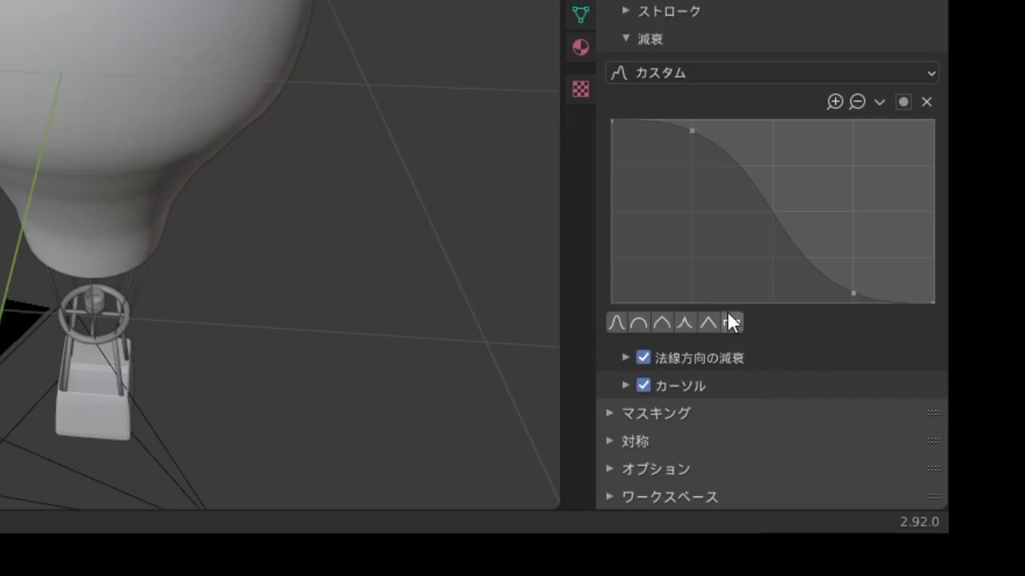
pyautogui.click(729, 325)
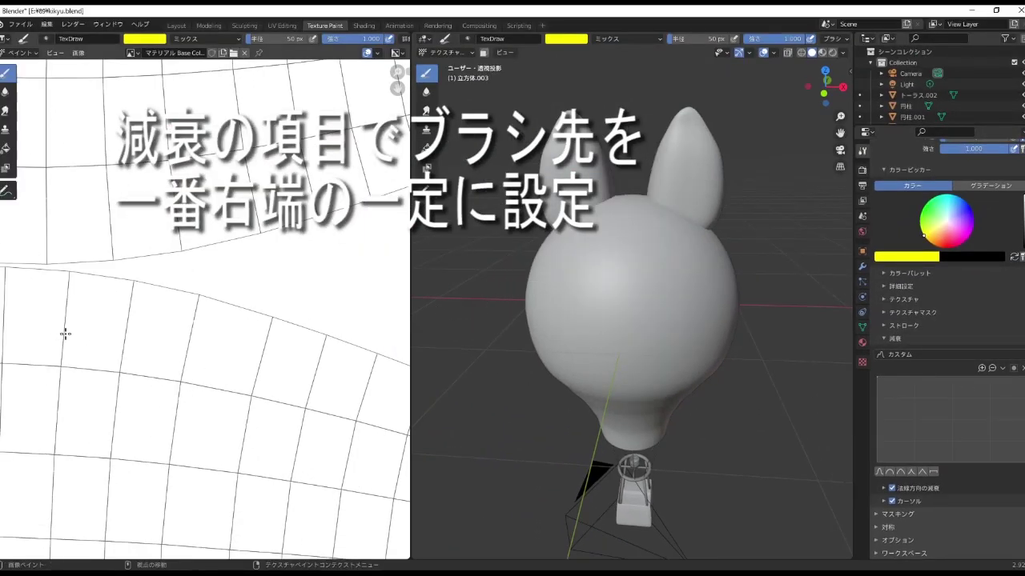
pyautogui.moveTo(99, 367); pyautogui.dragTo(171, 408)
# Step: Fill the balloon's UV island with yellow strokes, then pick a lighter brush colour
pyautogui.scroll(-1, 215, 358)
pyautogui.scroll(4, 215, 358)
pyautogui.scroll(3, 215, 358)
pyautogui.scroll(4, 215, 357)
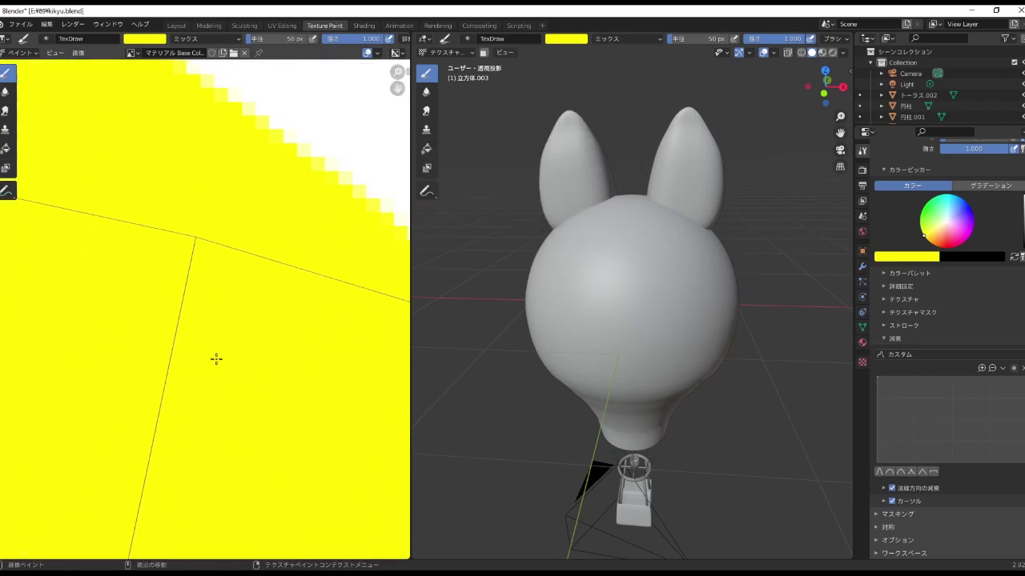
pyautogui.scroll(-1, 216, 358)
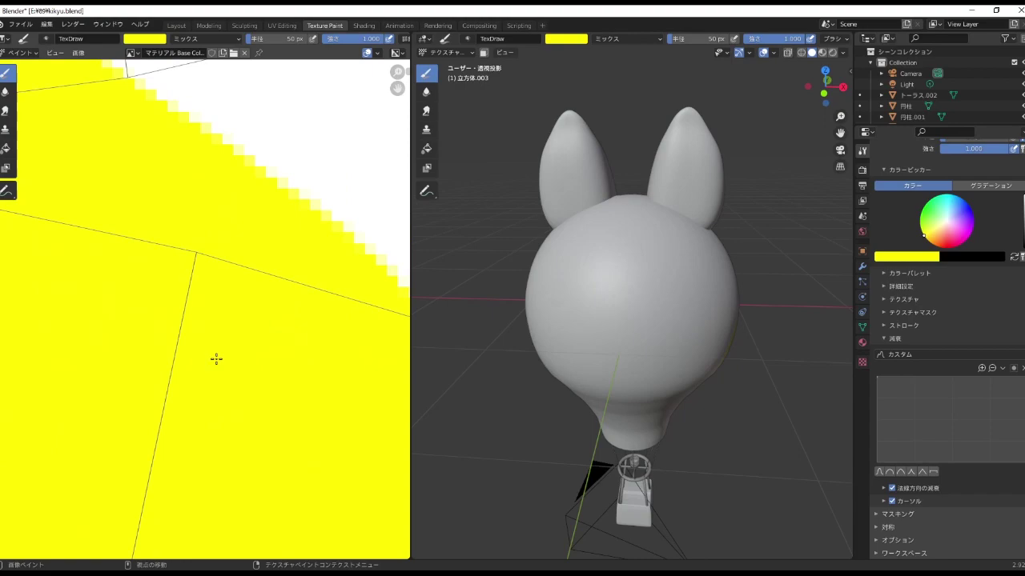
pyautogui.scroll(-3, 216, 357)
pyautogui.scroll(-4, 215, 358)
pyautogui.scroll(2, 632, 320)
pyautogui.moveTo(72, 376)
pyautogui.mouseDown()
pyautogui.moveTo(160, 336)
pyautogui.moveTo(348, 446)
pyautogui.mouseUp()
pyautogui.scroll(2, 347, 446)
pyautogui.moveTo(321, 232)
pyautogui.mouseDown()
pyautogui.moveTo(274, 400)
pyautogui.moveTo(149, 400)
pyautogui.mouseUp()
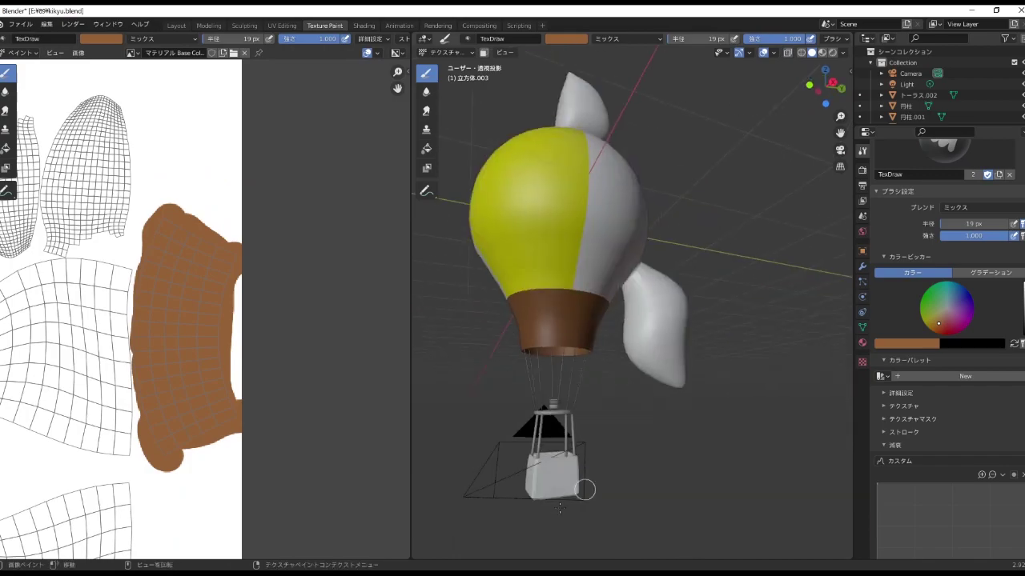
pyautogui.click(938, 320)
# Step: Set the brush radius to 3 px and outline the tail island's edges with thin yellow strokes
pyautogui.moveTo(571, 464)
pyautogui.mouseDown(button='middle')
pyautogui.moveTo(676, 411)
pyautogui.moveTo(589, 441)
pyautogui.moveTo(642, 443)
pyautogui.mouseUp(button='middle')
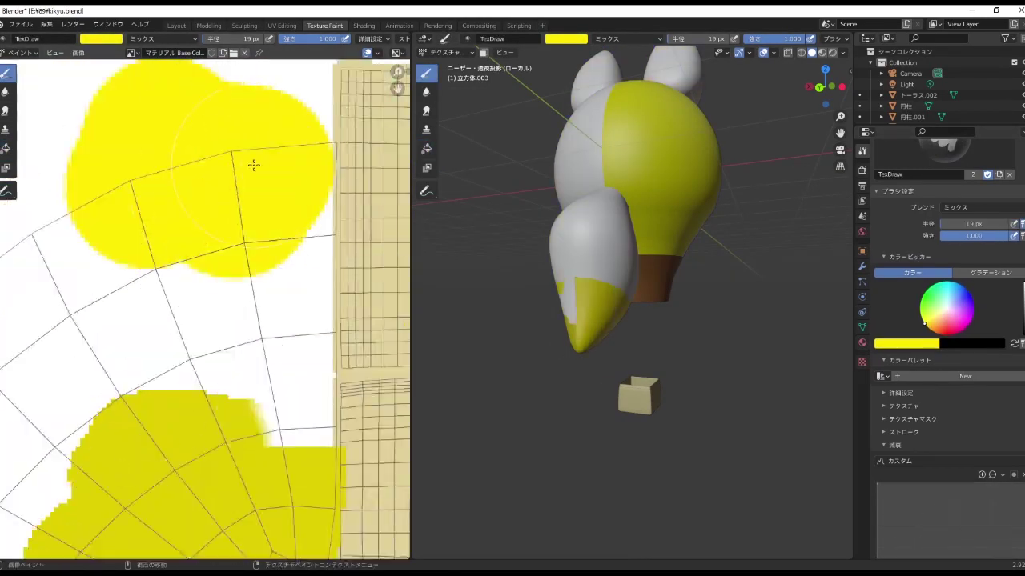
pyautogui.write('3')
pyautogui.press('Return')
pyautogui.moveTo(322, 178); pyautogui.dragTo(316, 314)
pyautogui.scroll(1, 353, 493)
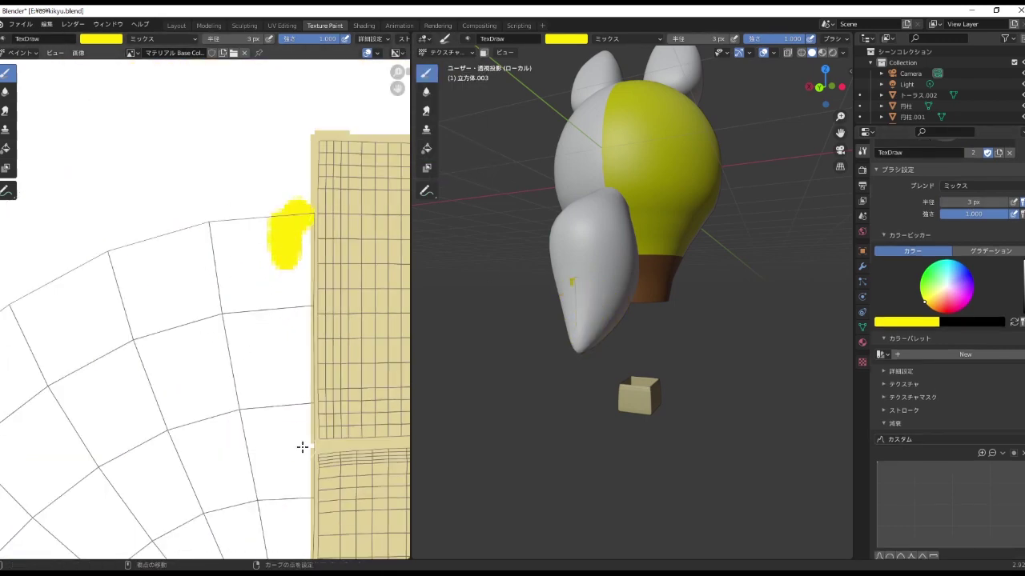
pyautogui.moveTo(292, 450); pyautogui.dragTo(294, 378)
pyautogui.moveTo(272, 217); pyautogui.dragTo(156, 217)
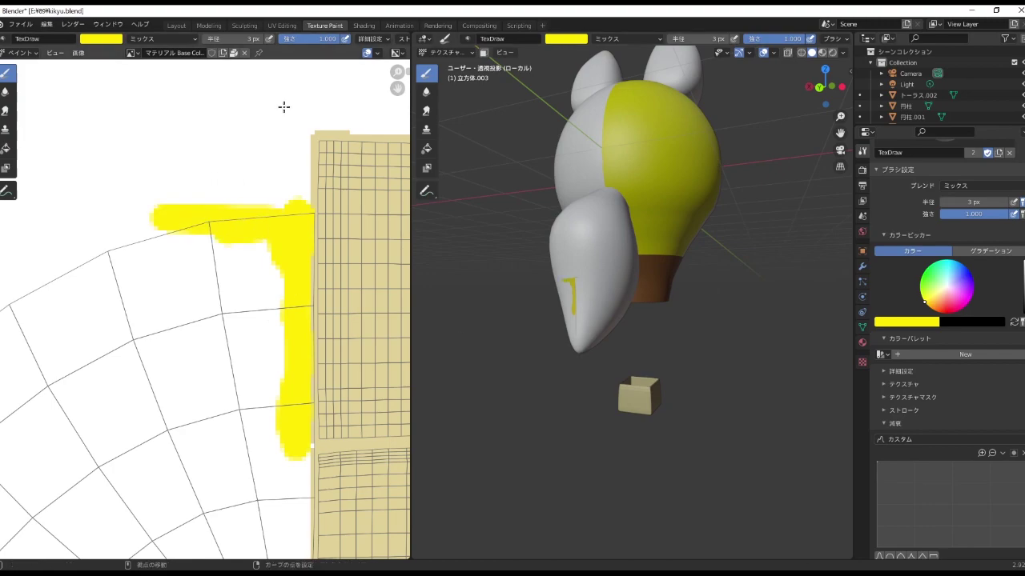
pyautogui.moveTo(576, 302); pyautogui.dragTo(731, 465, button='middle')
pyautogui.moveTo(308, 148); pyautogui.dragTo(196, 433)
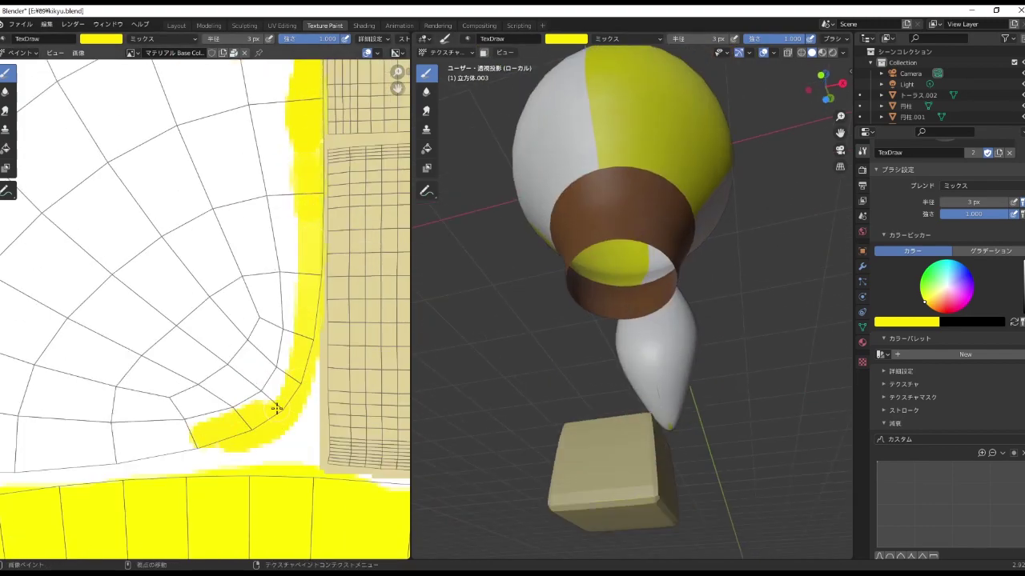
pyautogui.moveTo(357, 316); pyautogui.dragTo(60, 427)
pyautogui.scroll(-3, 60, 426)
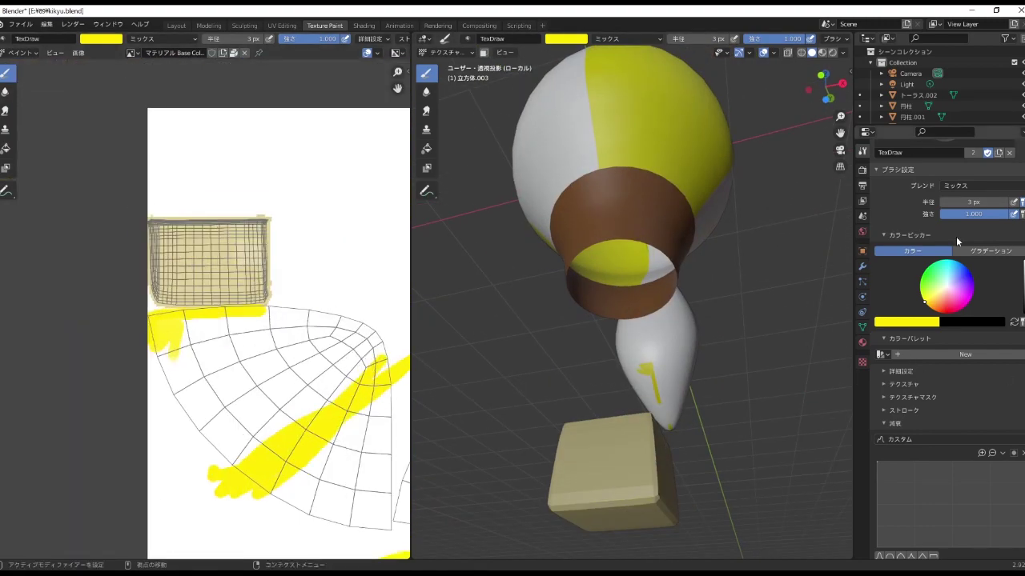
# Step: Enlarge the brush to 38 px and fill the tail's UV island with yellow
pyautogui.press('f')
pyautogui.moveTo(352, 376); pyautogui.dragTo(240, 448)
pyautogui.moveTo(236, 344); pyautogui.dragTo(160, 406)
# Step: Bring the beige basket texture into view and call up the quick brush colour popup
pyautogui.scroll(3, 233, 160)
pyautogui.moveTo(233, 160); pyautogui.dragTo(275, 275, button='middle')
pyautogui.scroll(2, 275, 274)
pyautogui.rightClick(488, 131)
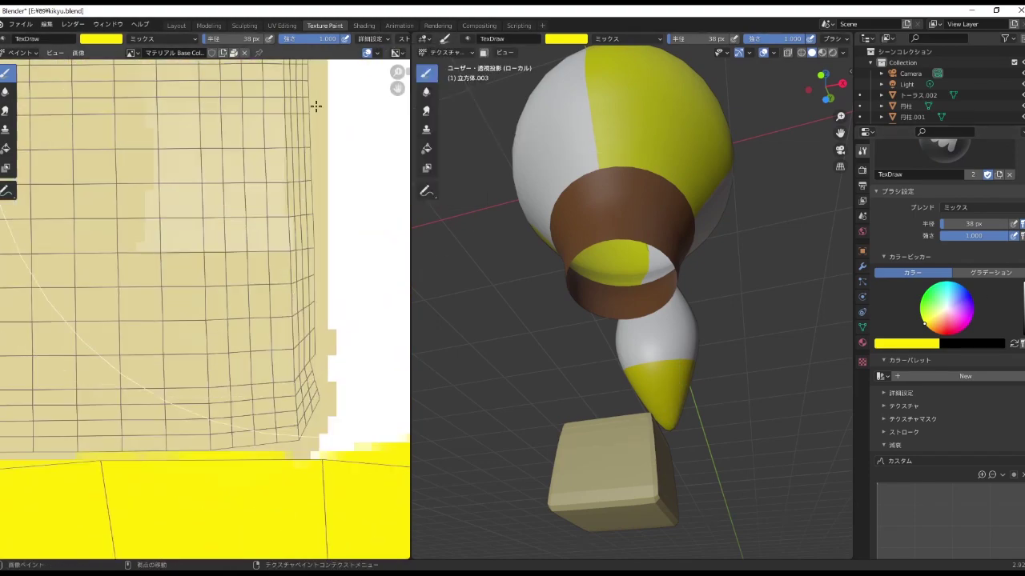
pyautogui.scroll(-4, 172, 270)
# Step: Sample the beige texture colour, switch to the yellow swatch, and shrink the brush radius to 28 px
pyautogui.press('s')
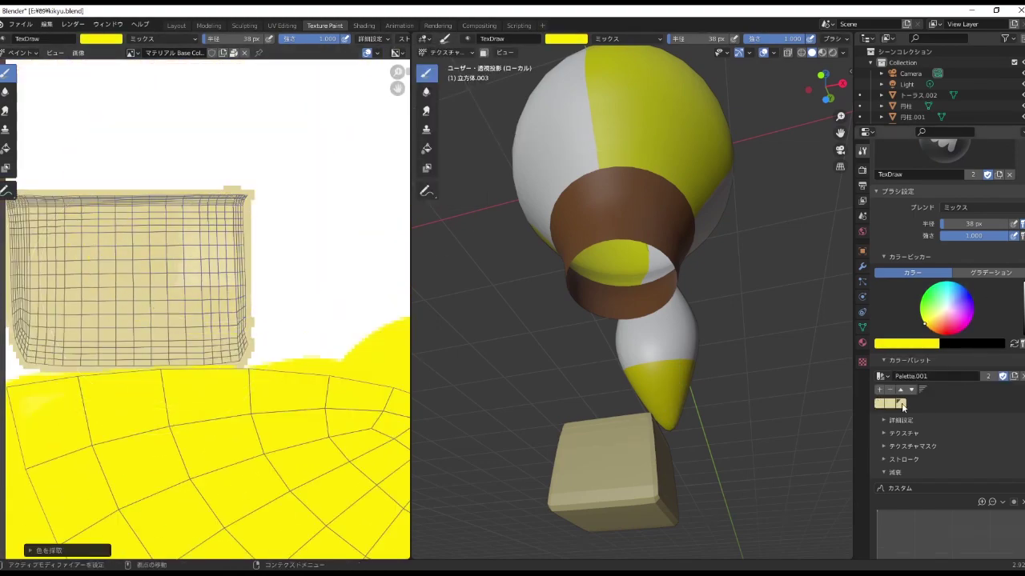
pyautogui.scroll(5, 281, 304)
pyautogui.scroll(-5, 125, 285)
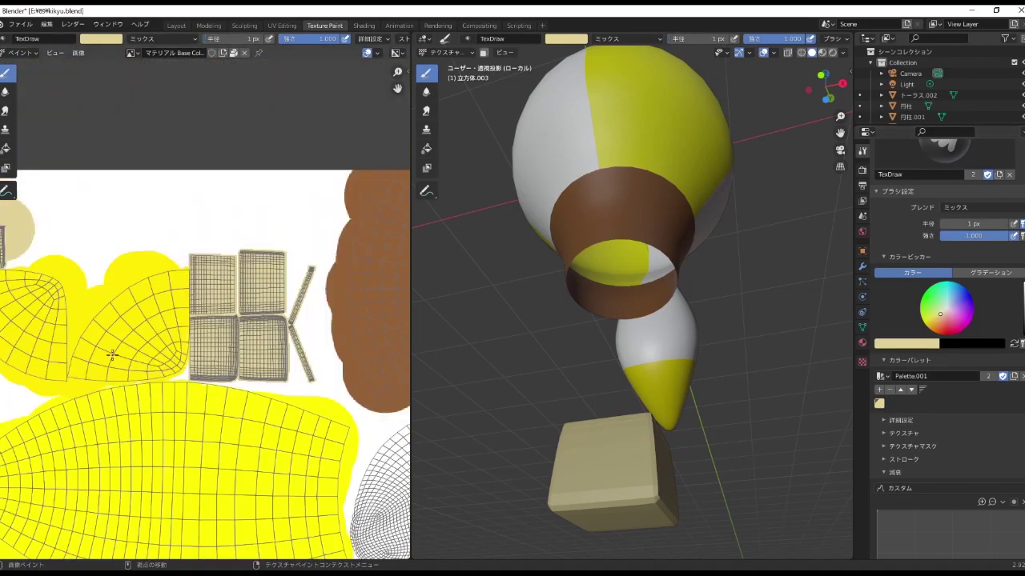
pyautogui.click(888, 403)
pyautogui.scroll(2, 160, 512)
pyautogui.scroll(-1, 185, 336)
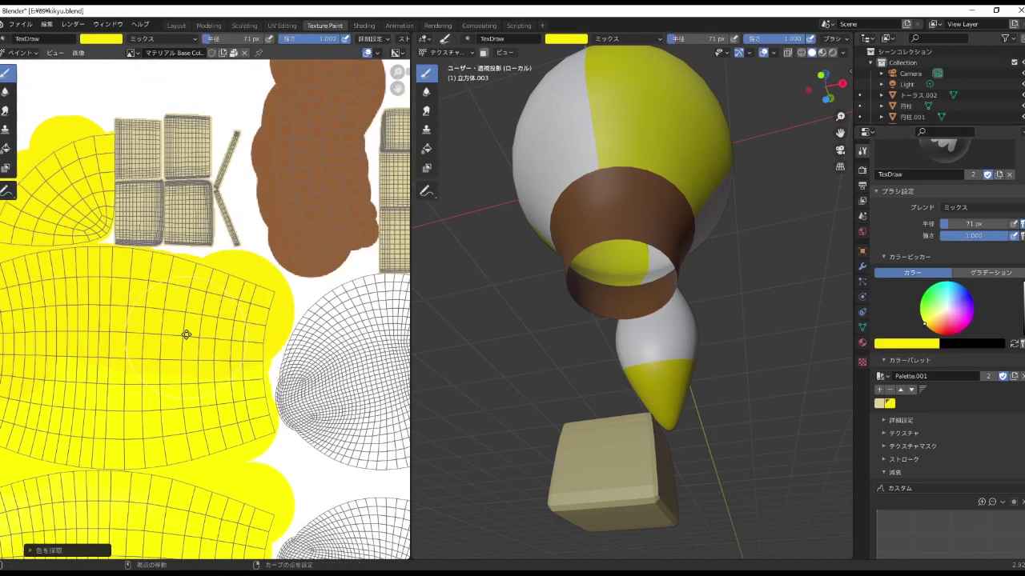
pyautogui.scroll(3, 240, 312)
pyautogui.scroll(1, 245, 344)
pyautogui.scroll(2, 160, 130)
pyautogui.moveTo(974, 223); pyautogui.dragTo(942, 230)
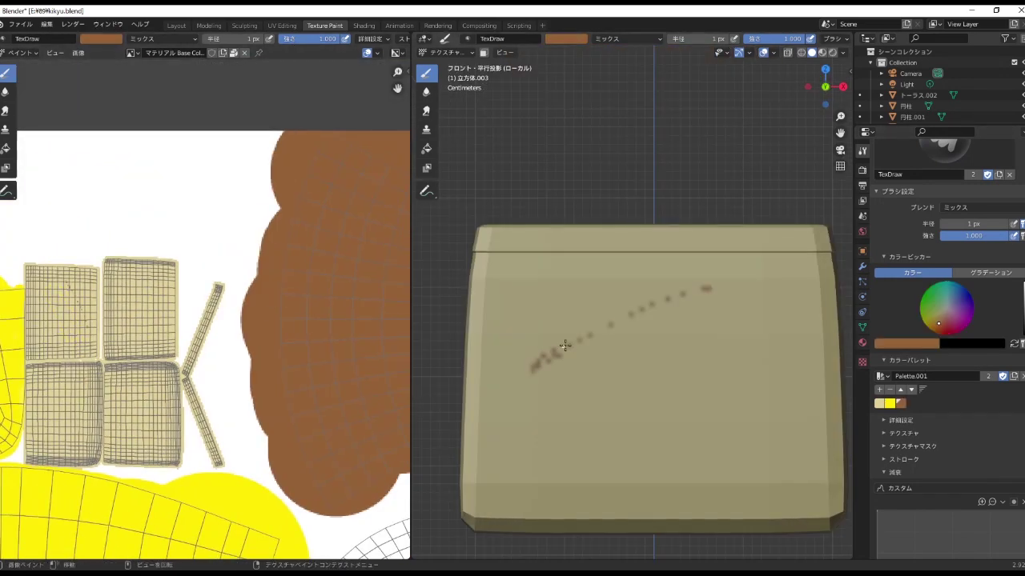
# Step: Paint a broad brown stroke on the basket with a 22 px brush and constant falloff
pyautogui.rightClick(526, 96)
pyautogui.moveTo(521, 103); pyautogui.dragTo(552, 103)
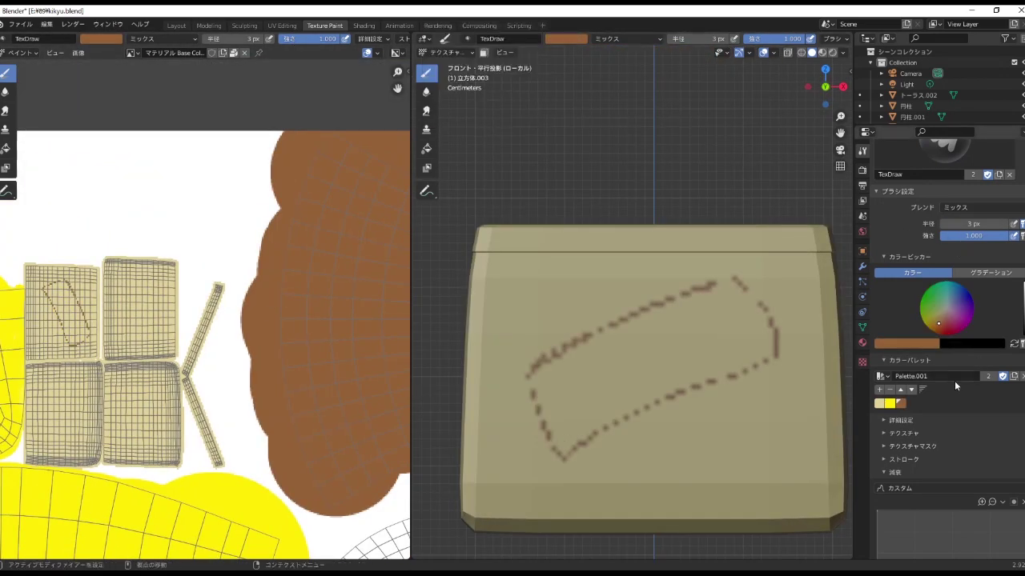
pyautogui.moveTo(529, 372)
pyautogui.mouseDown()
pyautogui.moveTo(755, 304)
pyautogui.moveTo(746, 341)
pyautogui.mouseUp()
pyautogui.click(905, 488)
pyautogui.click(905, 356)
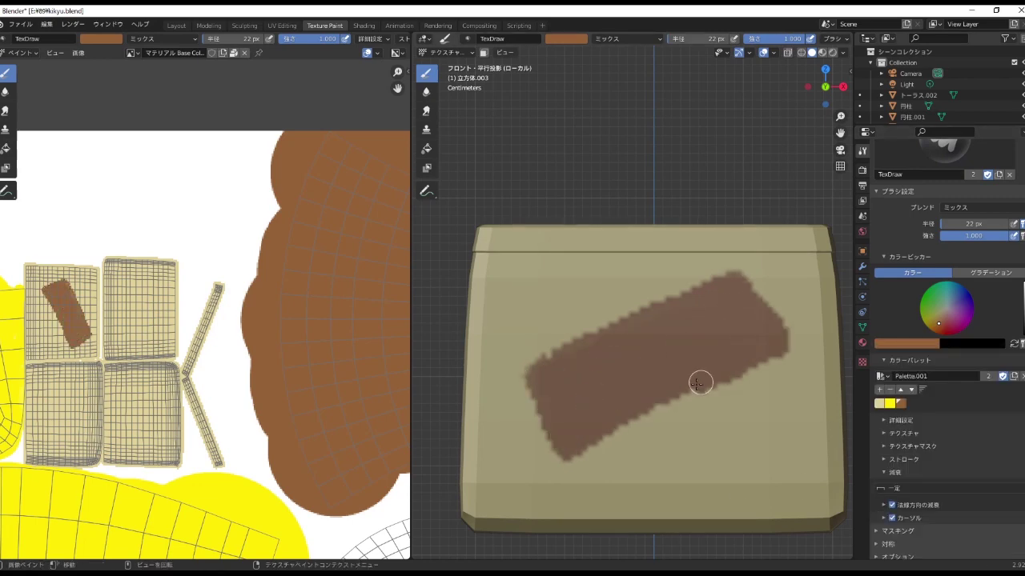
# Step: Shrink the brush radius to 1 px and set the Advanced falloff preset to Sharp
pyautogui.scroll(8, 221, 278)
pyautogui.moveTo(974, 223); pyautogui.dragTo(945, 224)
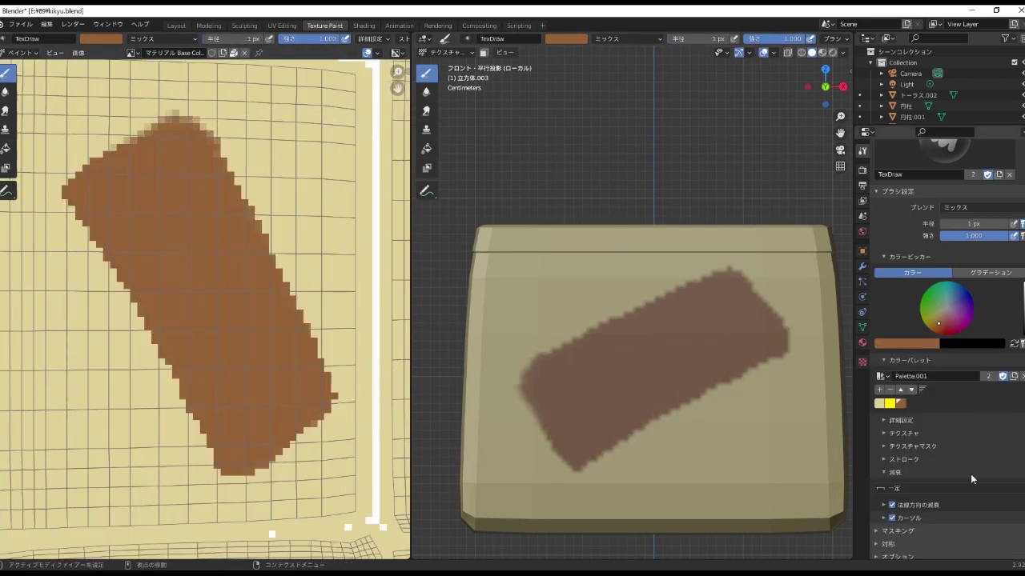
pyautogui.click(885, 420)
pyautogui.scroll(-3, 886, 464)
pyautogui.click(994, 476)
pyautogui.click(903, 407)
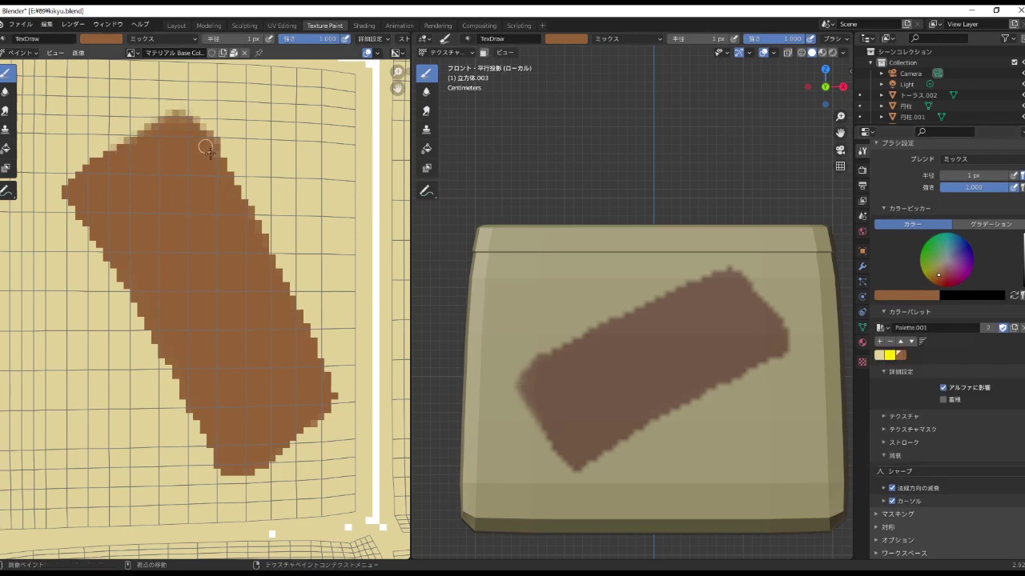
# Step: Expand the brush Texture settings panel
pyautogui.click(883, 416)
pyautogui.scroll(-5, 883, 416)
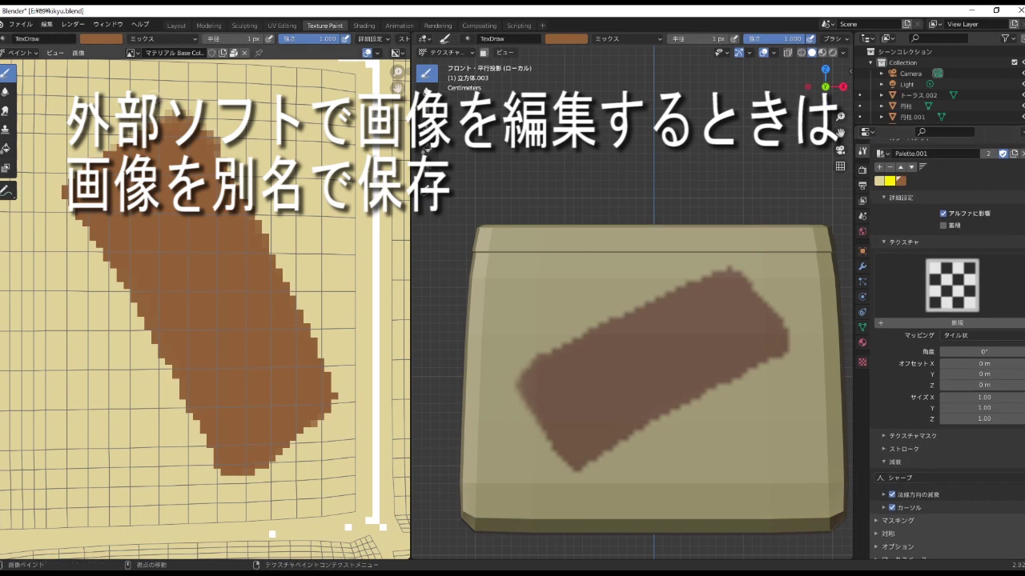
pyautogui.click(22, 52)
# Step: Save the painted texture as マテリアル Base Color.png into folder 89 on the E: drive
pyautogui.click(78, 52)
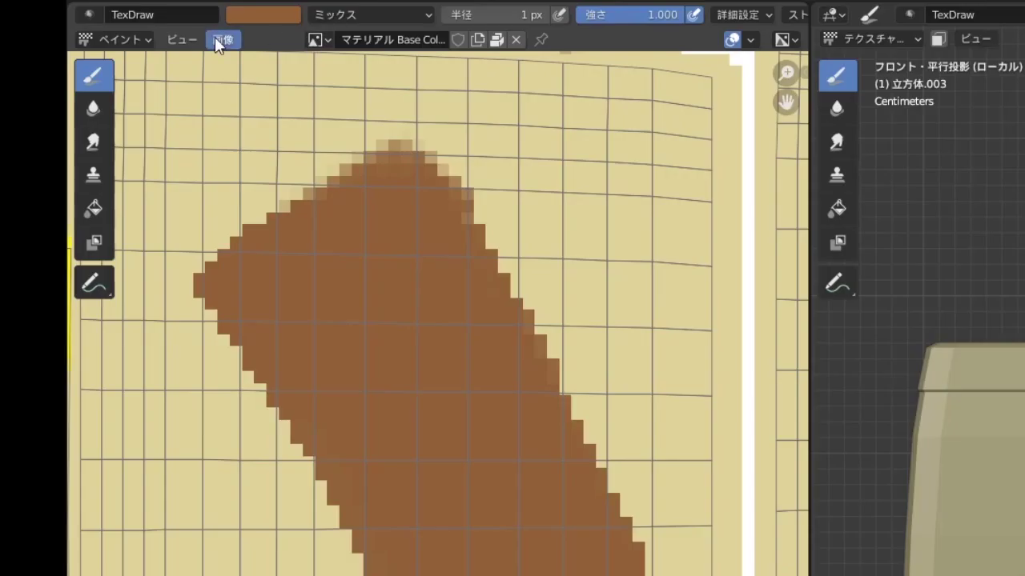
pyautogui.click(76, 52)
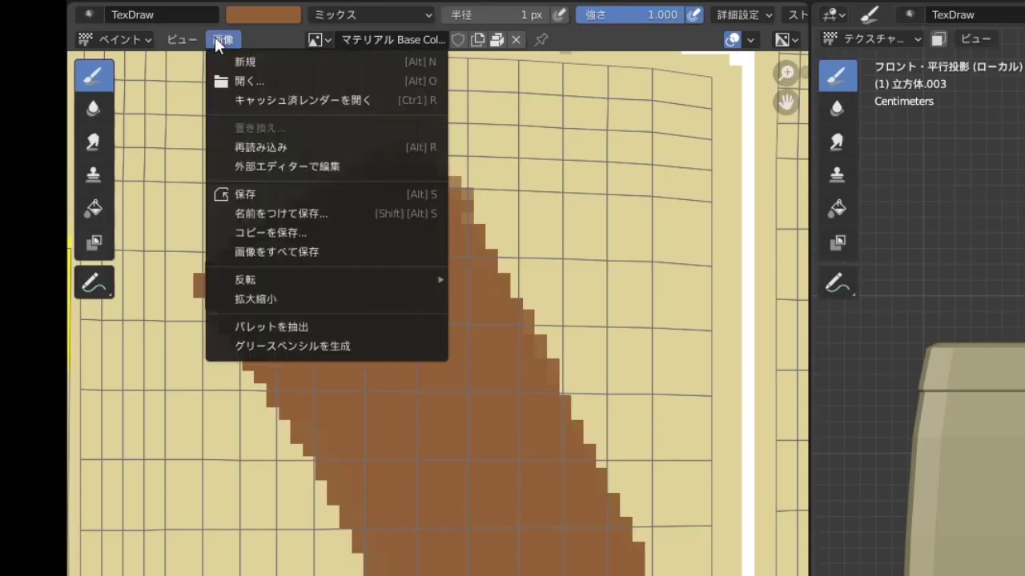
pyautogui.click(331, 231)
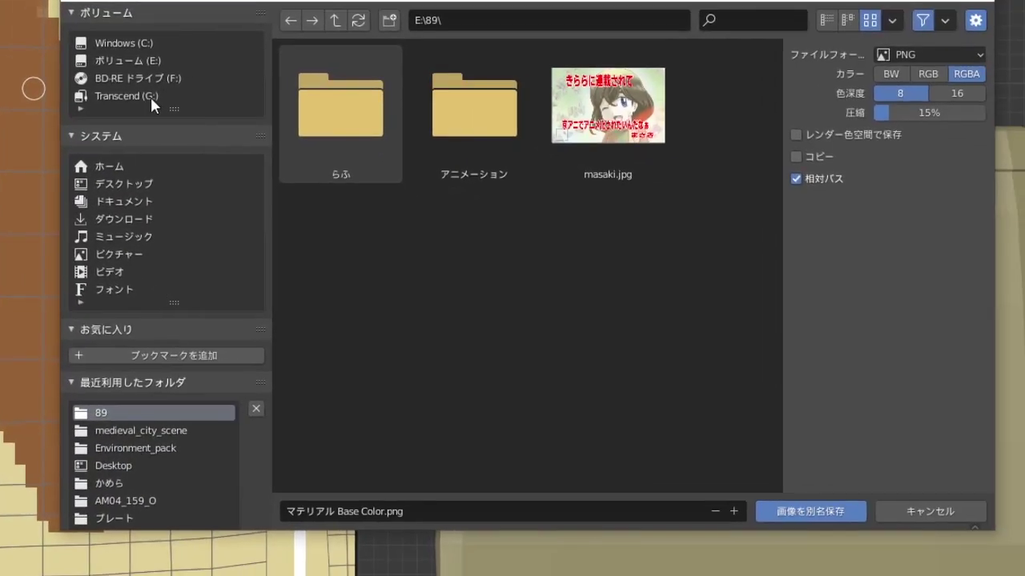
pyautogui.scroll(-1, 298, 291)
pyautogui.scroll(1, 298, 291)
pyautogui.click(302, 144)
pyautogui.doubleClick(586, 136)
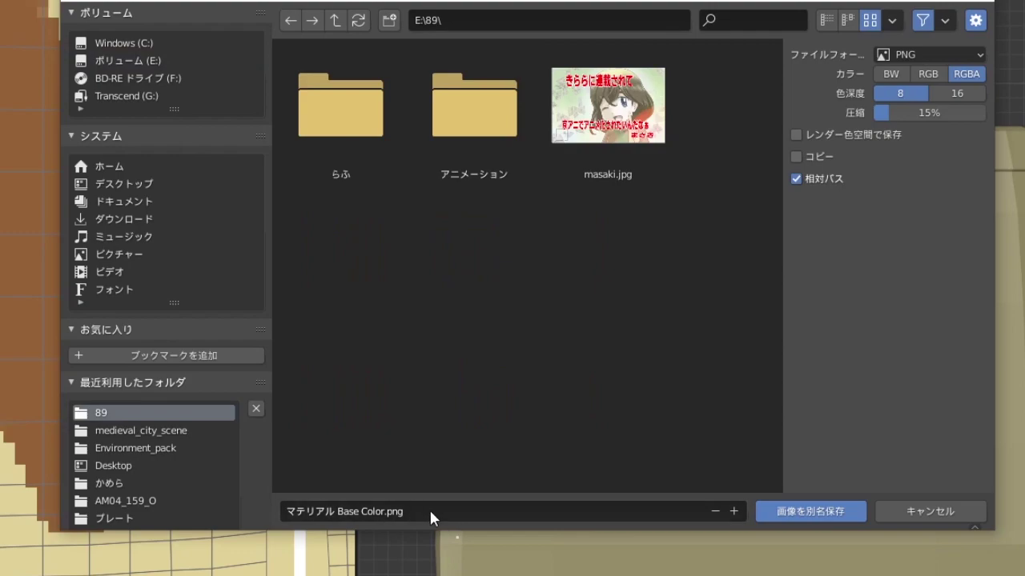
pyautogui.click(855, 512)
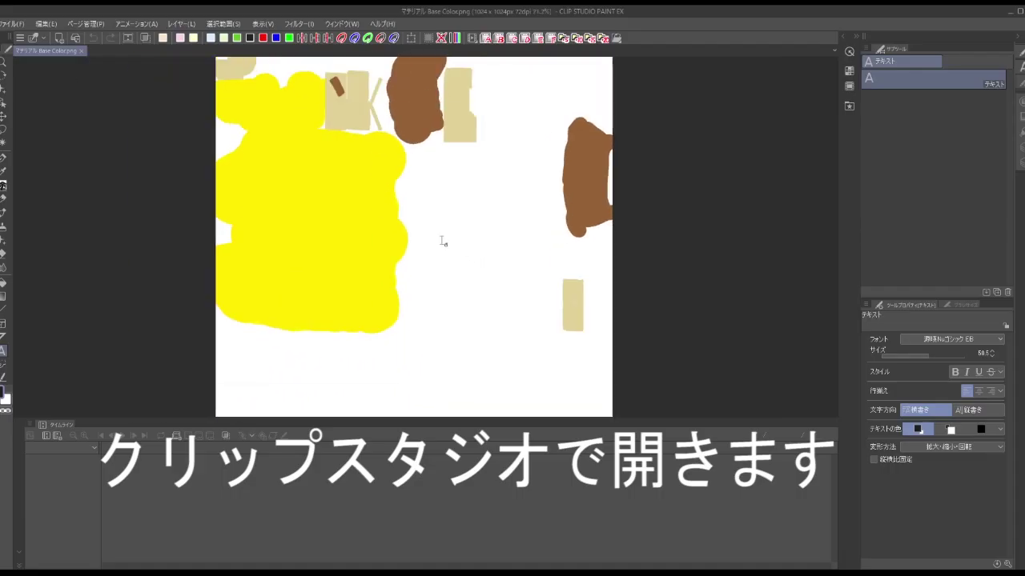
# Step: Zoom onto the brown patch and hand-write 'nui' in white with a dark brown border using the Pen
pyautogui.scroll(10, 574, 160)
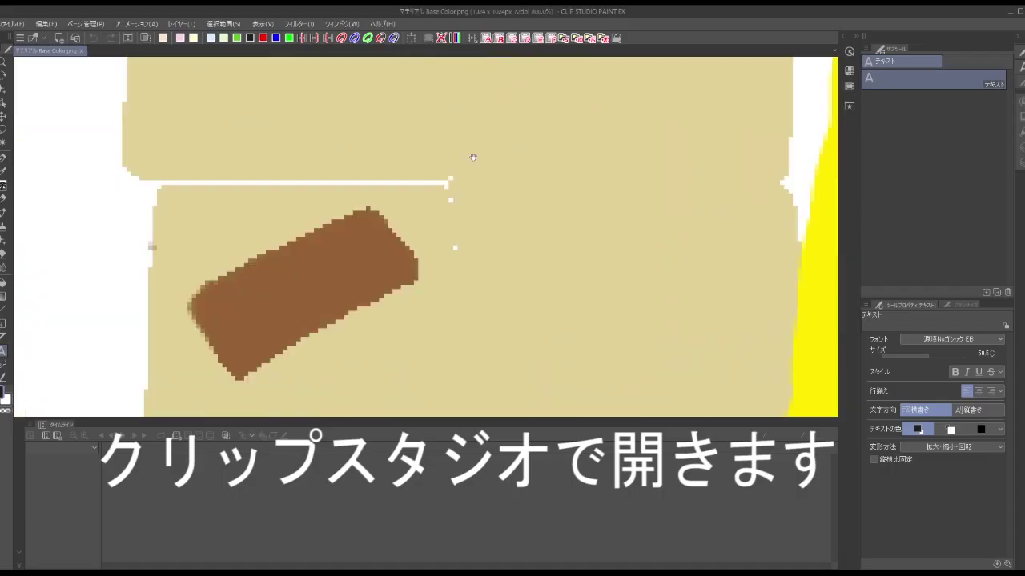
pyautogui.press('p')
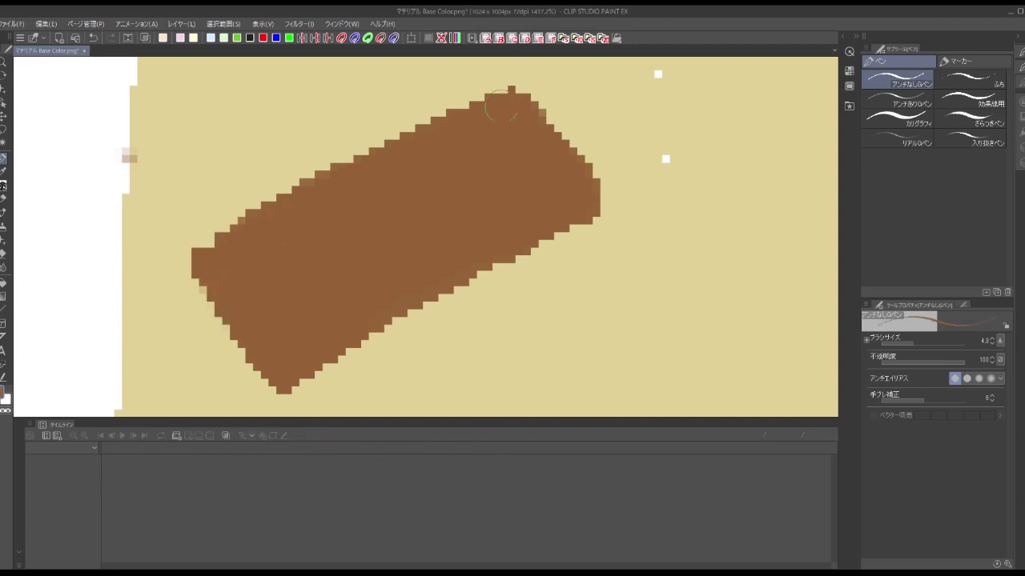
pyautogui.scroll(-3, 596, 183)
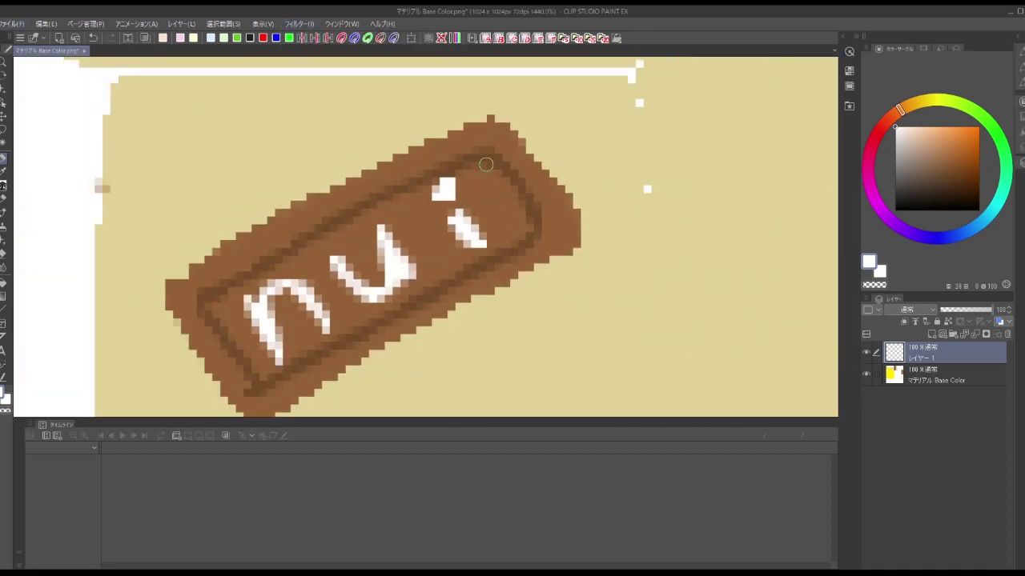
# Step: Merge the lettering layer down and save the texture as PNG 1マテリアル Base Color.png
pyautogui.click(13, 23)
pyautogui.click(49, 119)
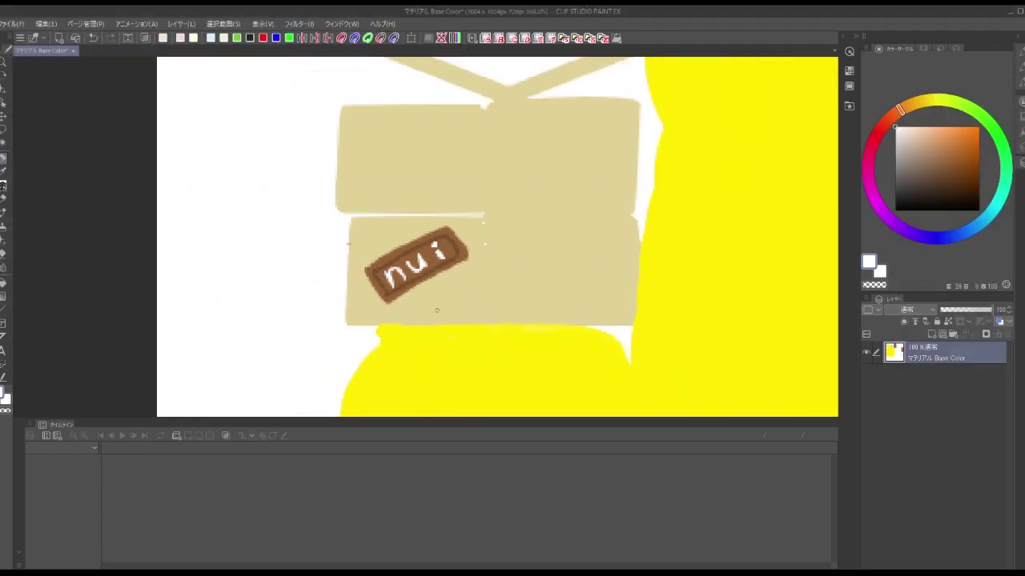
pyautogui.click(13, 23)
pyautogui.click(49, 118)
pyautogui.click(204, 288)
pyautogui.click(100, 324)
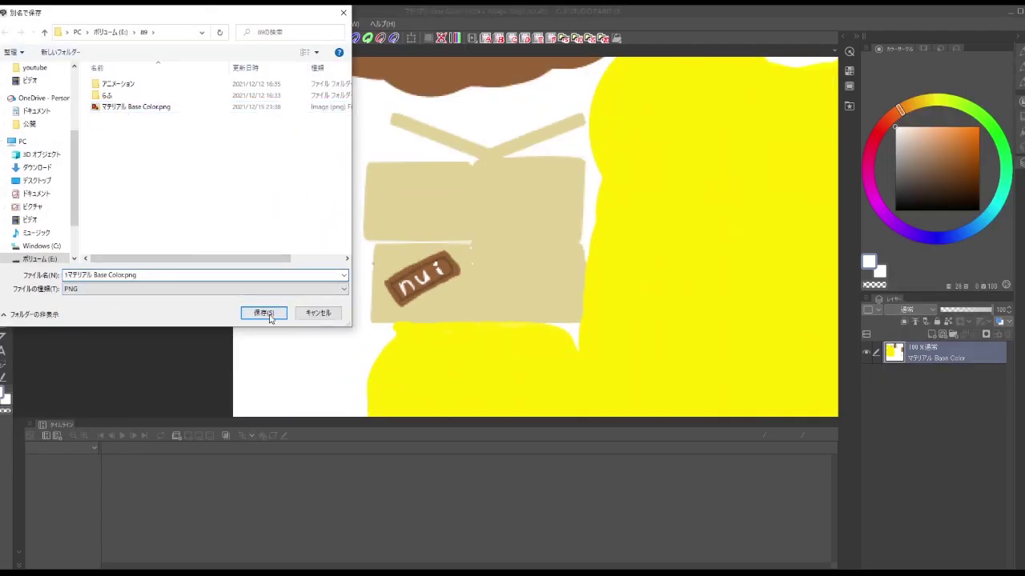
pyautogui.click(276, 313)
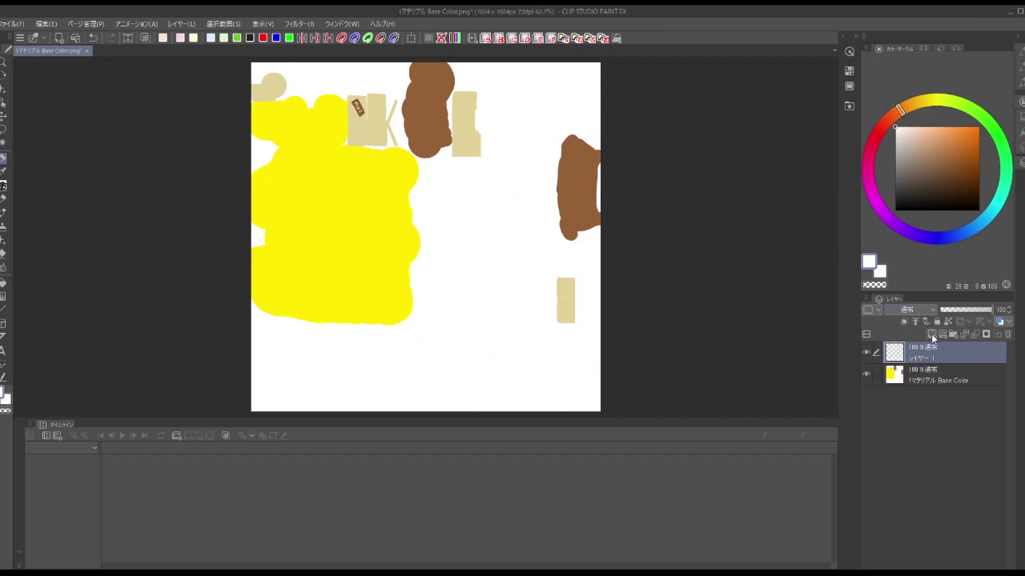
# Step: Set a new layer to Multiply and fill the right-side shading area with light cyan
pyautogui.click(923, 309)
pyautogui.click(911, 56)
pyautogui.click(991, 212)
pyautogui.click(924, 137)
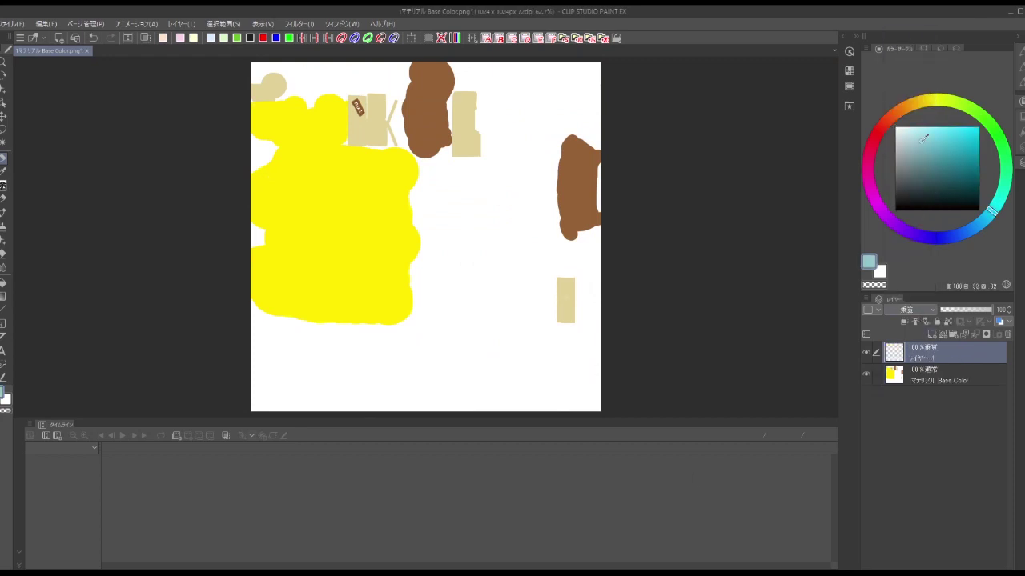
pyautogui.click(865, 376)
pyautogui.hotkey('alt', 'BackSpace')
pyautogui.click(865, 376)
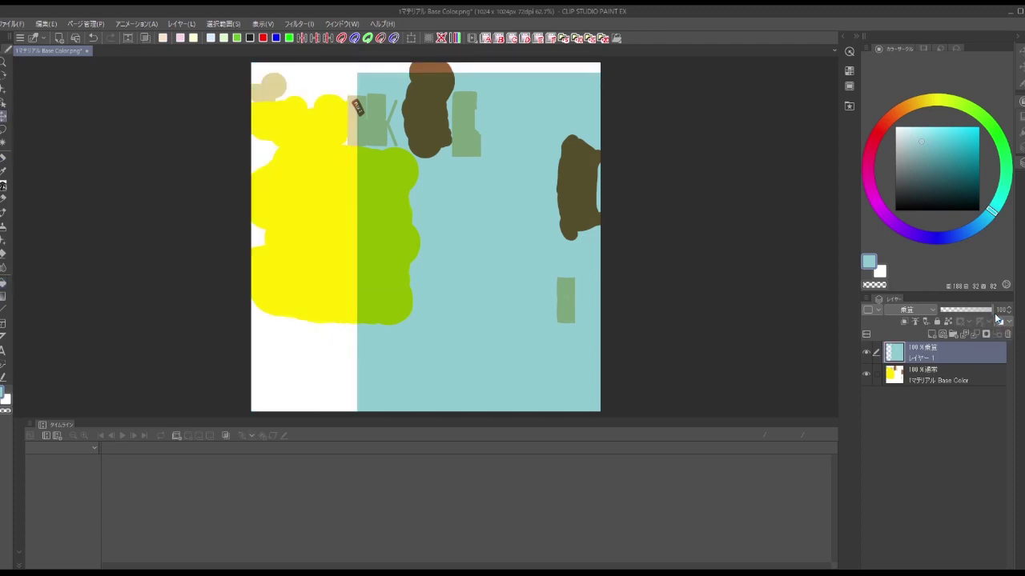
# Step: Lower the shading layer's opacity to 48 and save the shaded version as another PNG
pyautogui.moveTo(995, 311); pyautogui.dragTo(966, 310)
pyautogui.click(866, 375)
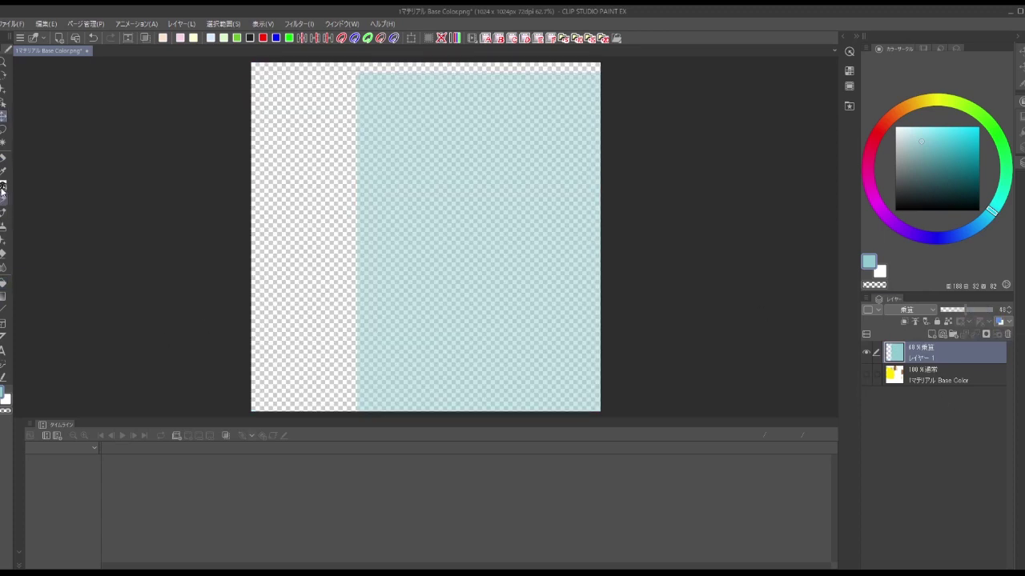
pyautogui.click(12, 23)
pyautogui.click(40, 75)
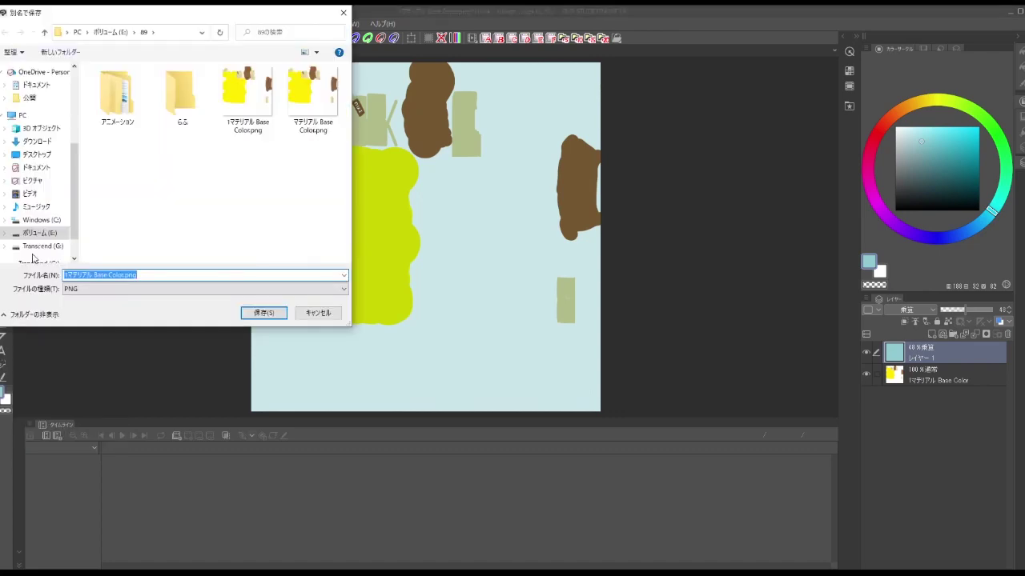
pyautogui.press('Return')
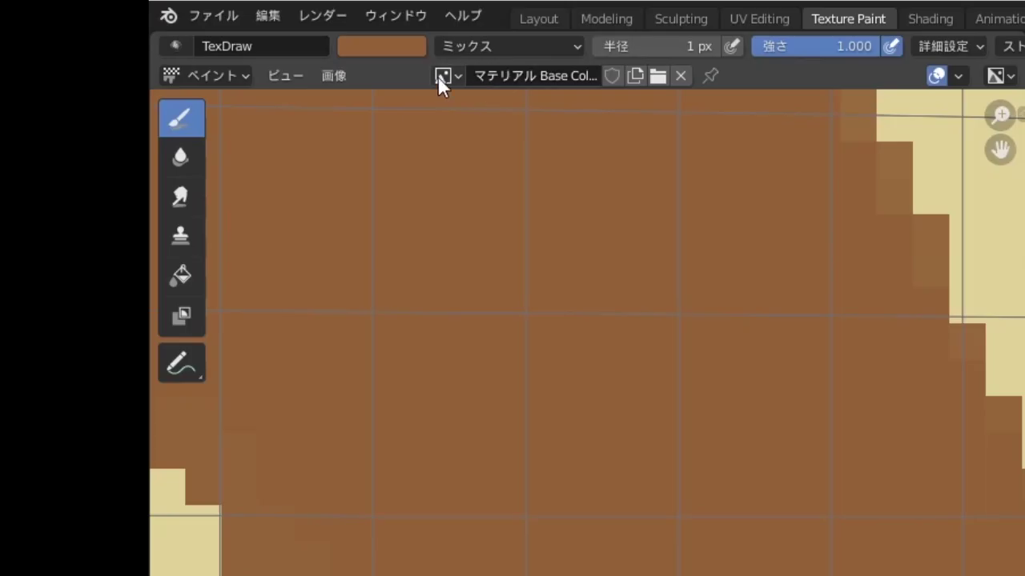
# Step: Replace the Blender texture image with the edited file 1マテリアル Base Color.png
pyautogui.click(333, 77)
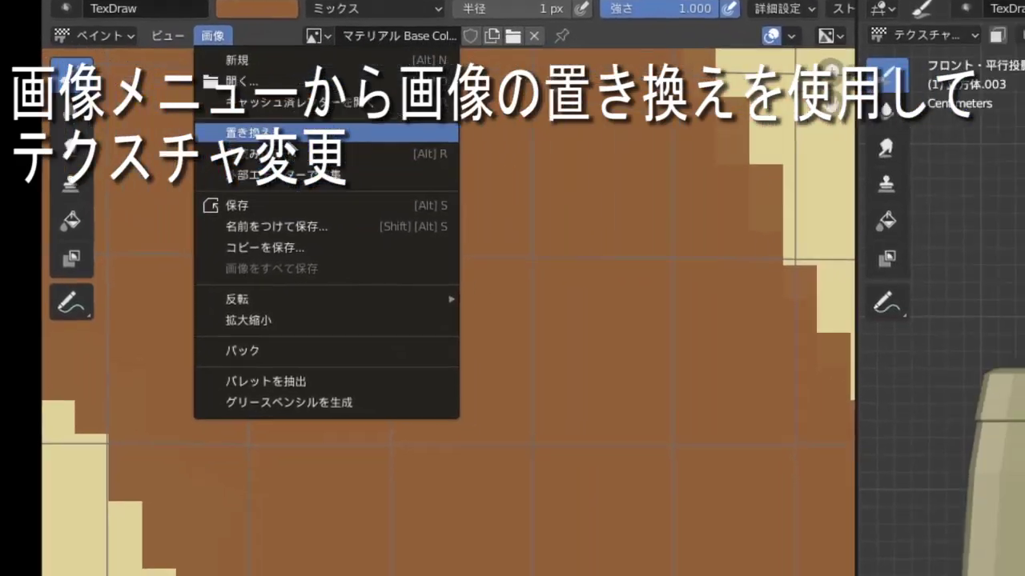
pyautogui.click(376, 180)
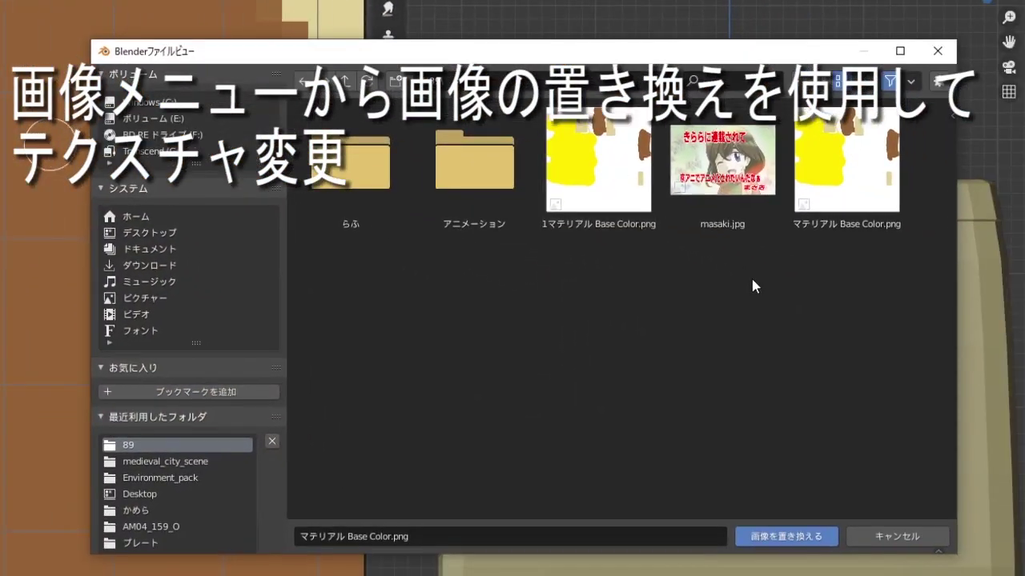
pyautogui.click(593, 185)
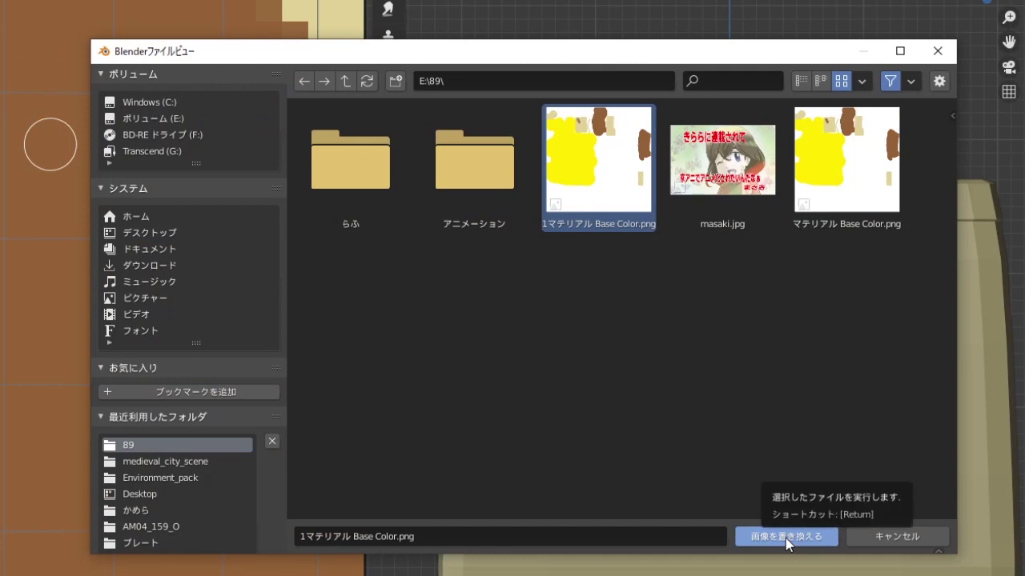
pyautogui.click(785, 536)
pyautogui.scroll(-3, 557, 480)
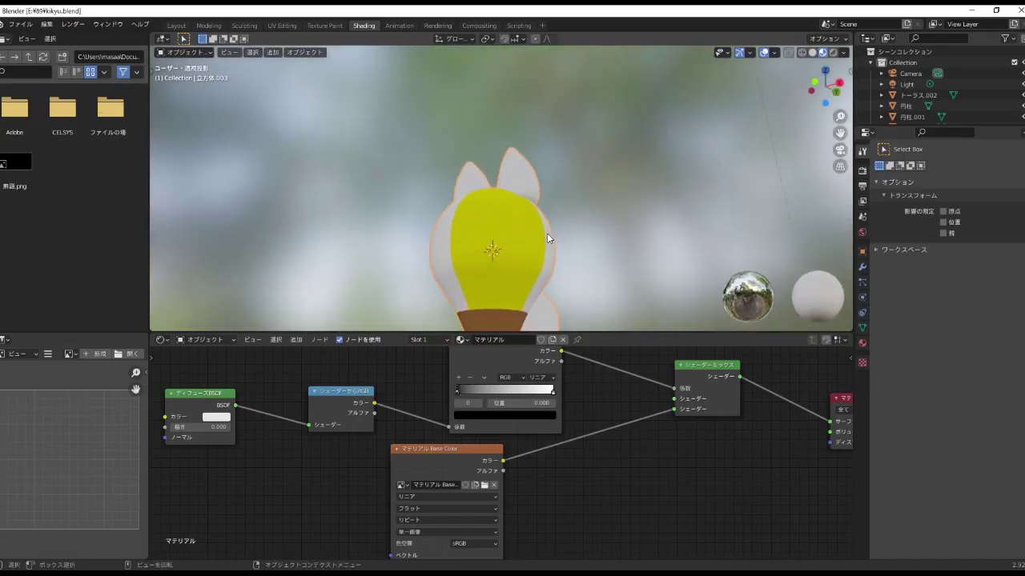
# Step: Set the ColorRamp to Constant interpolation and move its white stop to 0.532
pyautogui.moveTo(547, 232); pyautogui.dragTo(504, 261, button='middle')
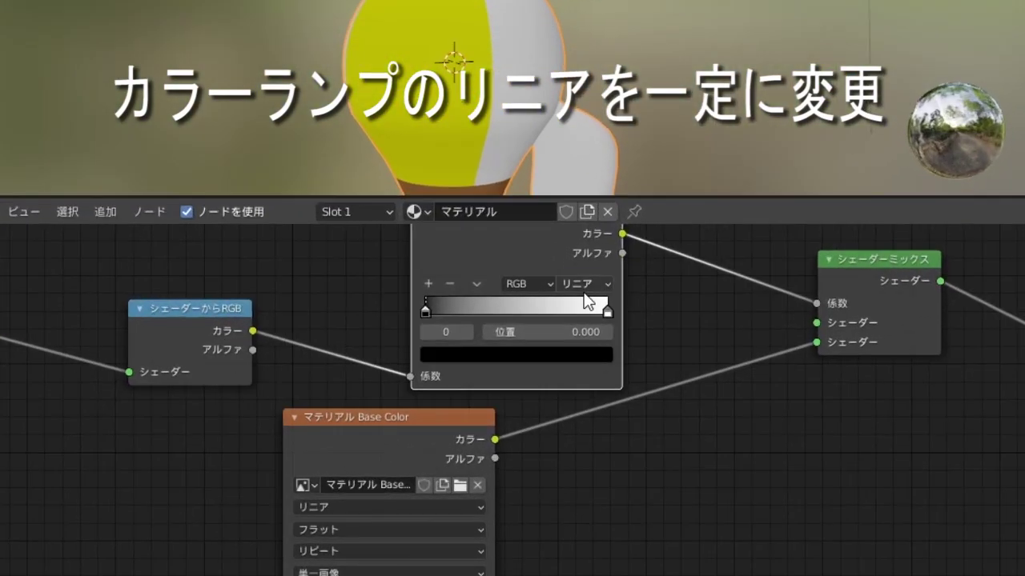
pyautogui.click(582, 285)
pyautogui.click(583, 380)
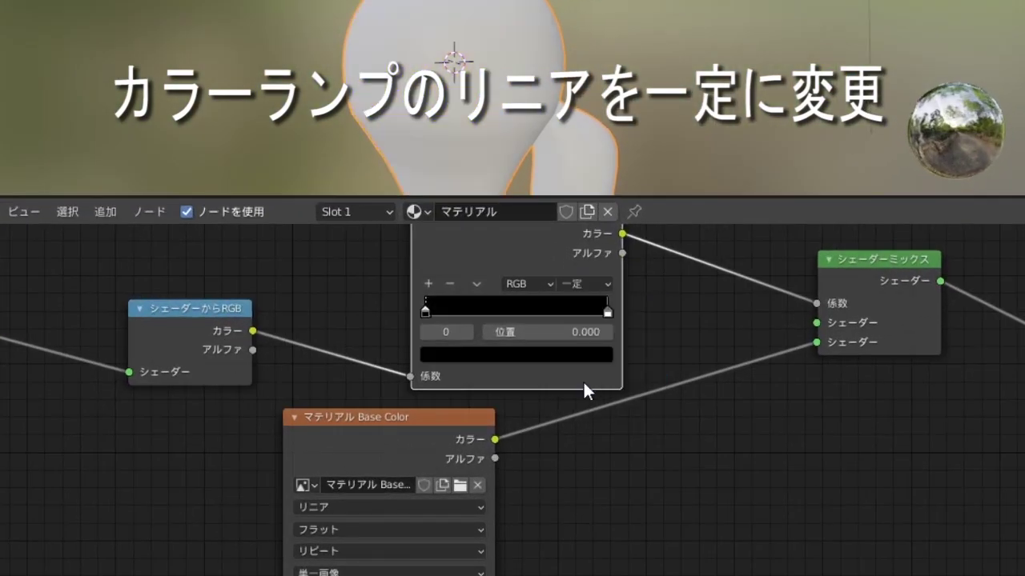
pyautogui.moveTo(606, 316); pyautogui.dragTo(508, 322)
# Step: Move the Base Color image node aside and duplicate it with Shift+D
pyautogui.moveTo(537, 90)
pyautogui.mouseDown(button='middle')
pyautogui.moveTo(685, 81)
pyautogui.moveTo(722, 41)
pyautogui.mouseUp(button='middle')
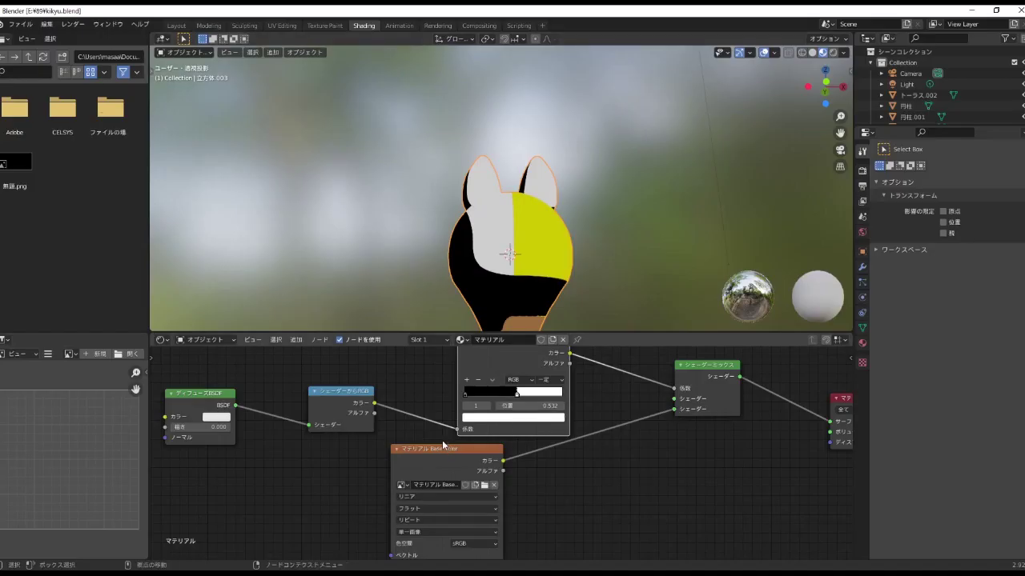
pyautogui.moveTo(440, 445); pyautogui.dragTo(336, 442)
pyautogui.hotkey('shift', 'd')
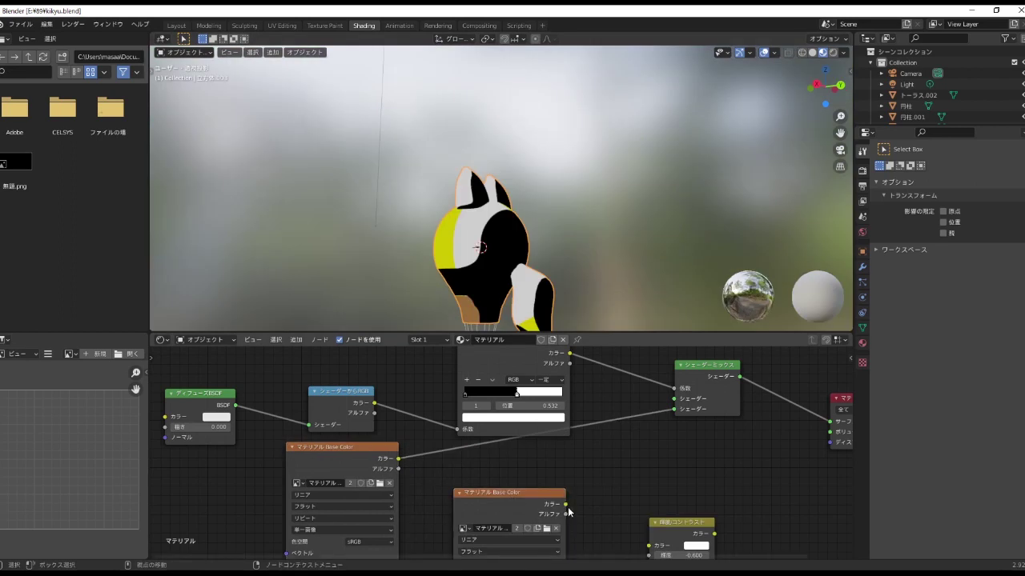
# Step: Wire the duplicate image node into the Mix Shader and load 2マテリアル Base Color.png into it
pyautogui.moveTo(675, 407); pyautogui.dragTo(675, 398)
pyautogui.moveTo(503, 495); pyautogui.dragTo(515, 468)
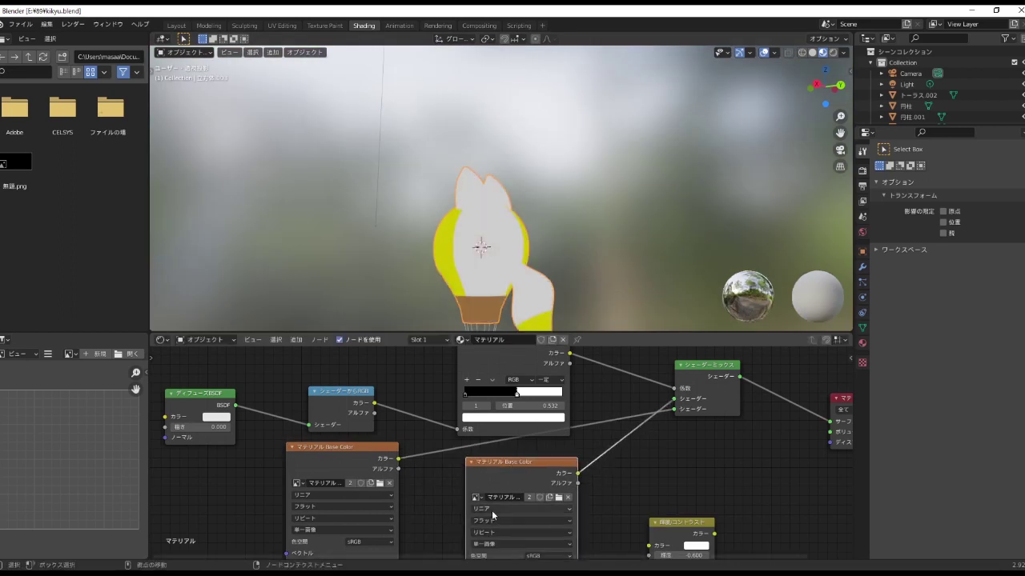
pyautogui.click(476, 498)
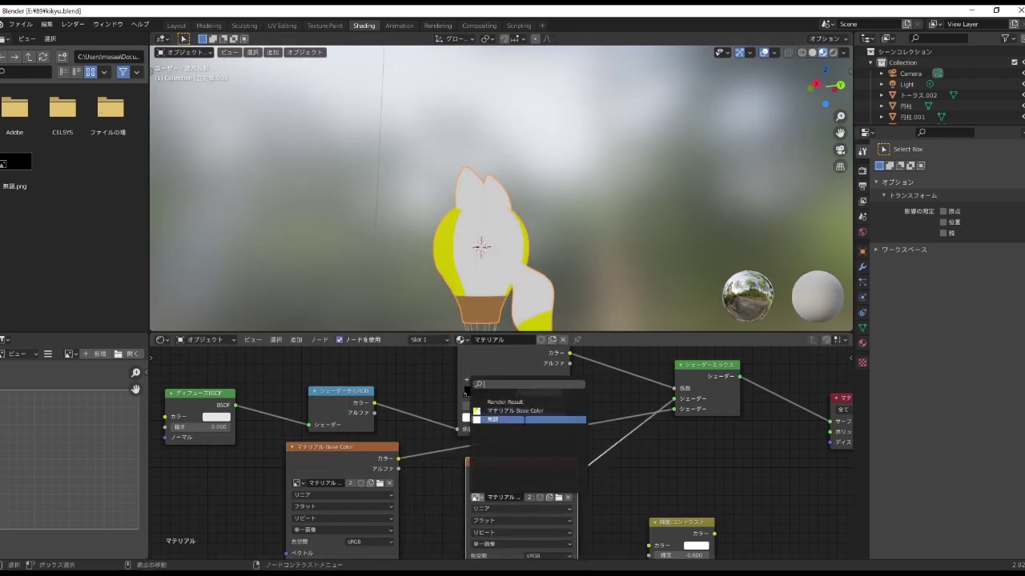
pyautogui.click(528, 419)
pyautogui.click(559, 497)
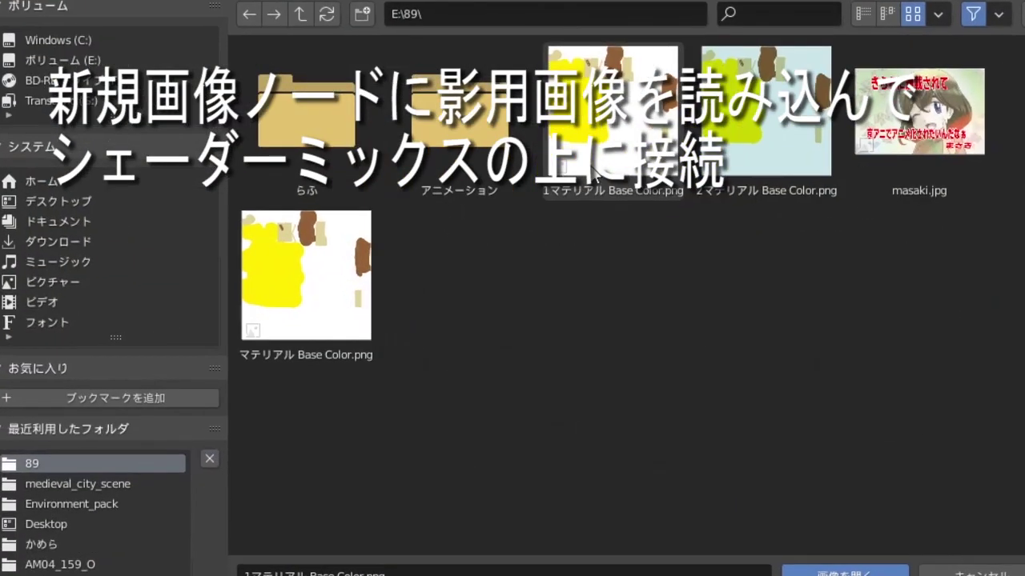
pyautogui.click(844, 572)
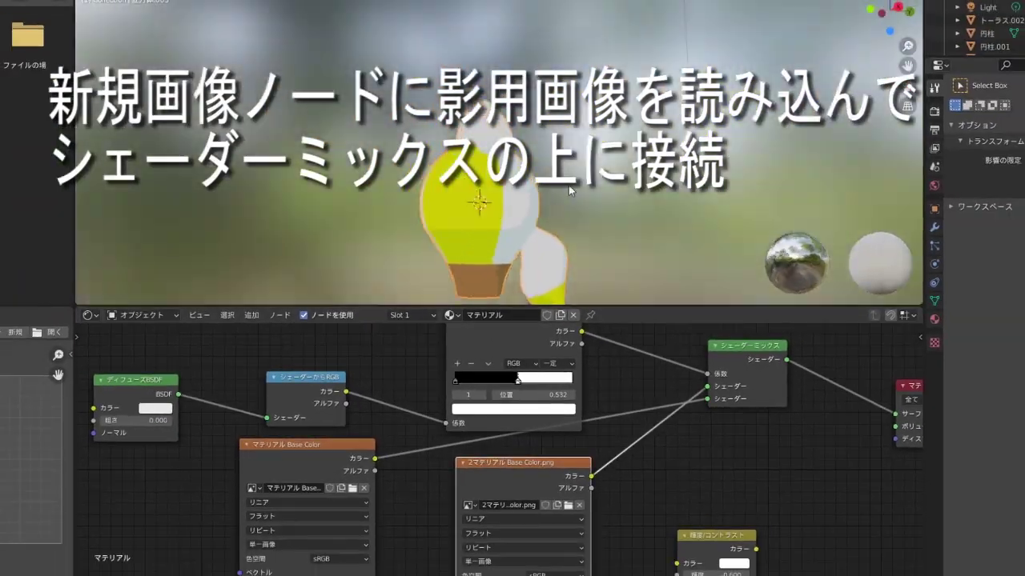
pyautogui.moveTo(568, 185)
pyautogui.mouseDown(button='middle')
pyautogui.moveTo(588, 224)
pyautogui.moveTo(478, 237)
pyautogui.moveTo(547, 207)
pyautogui.moveTo(634, 207)
pyautogui.mouseUp(button='middle')
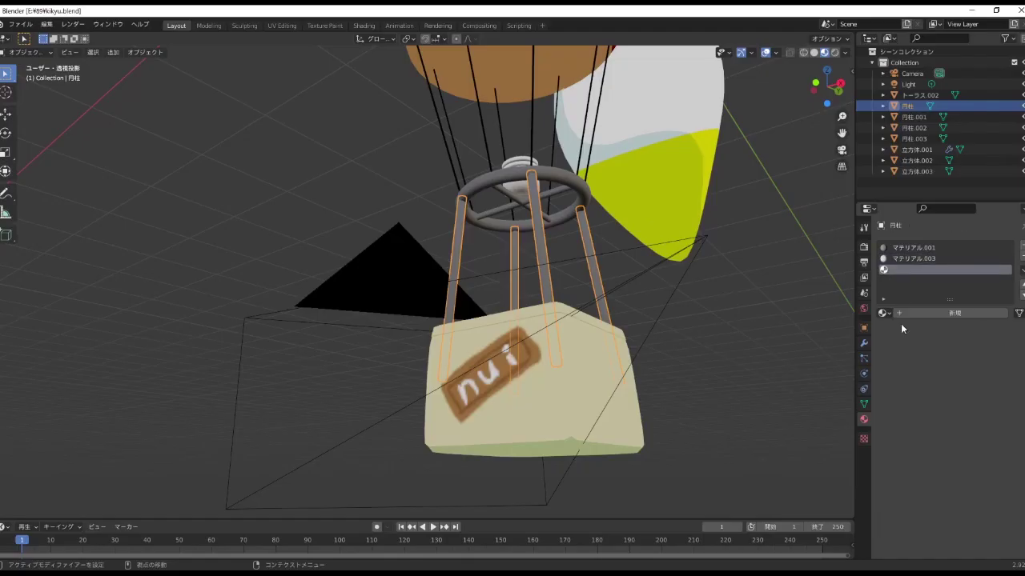
# Step: Create a new material for the basket posts with a Diffuse BSDF surface
pyautogui.click(953, 313)
pyautogui.scroll(-3, 934, 330)
pyautogui.scroll(4, 926, 321)
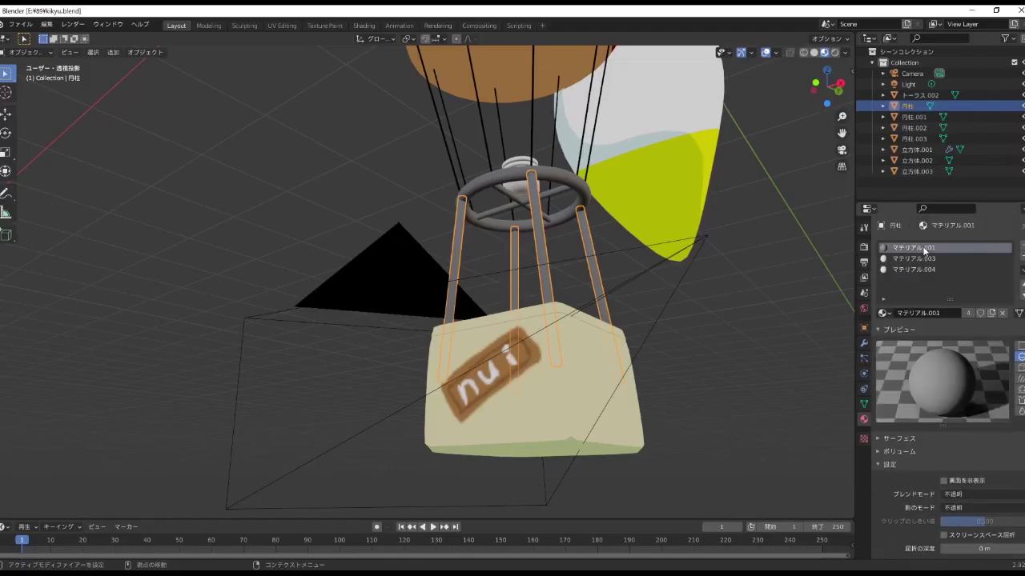
pyautogui.click(897, 329)
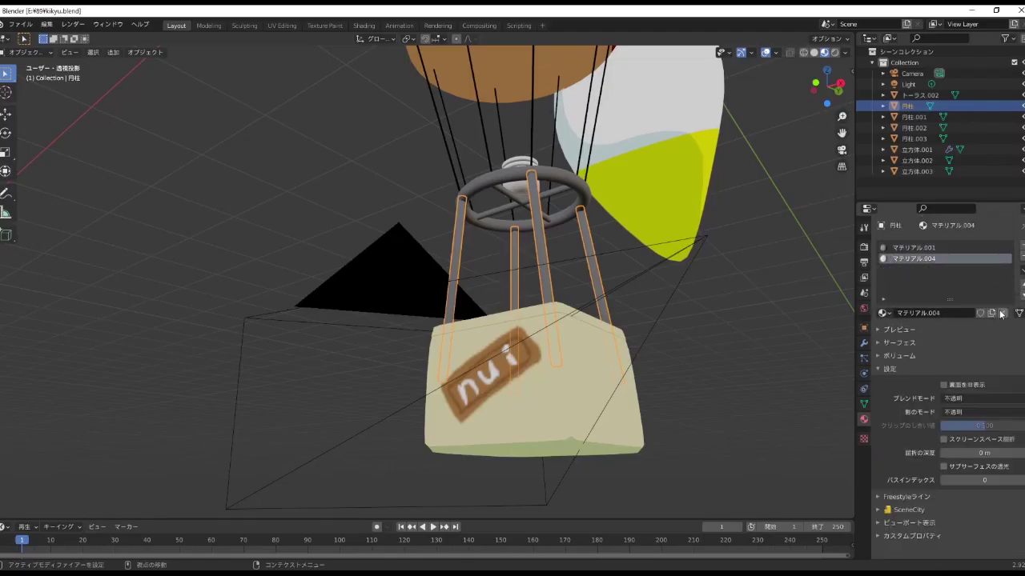
pyautogui.click(898, 344)
pyautogui.click(978, 378)
pyautogui.click(885, 149)
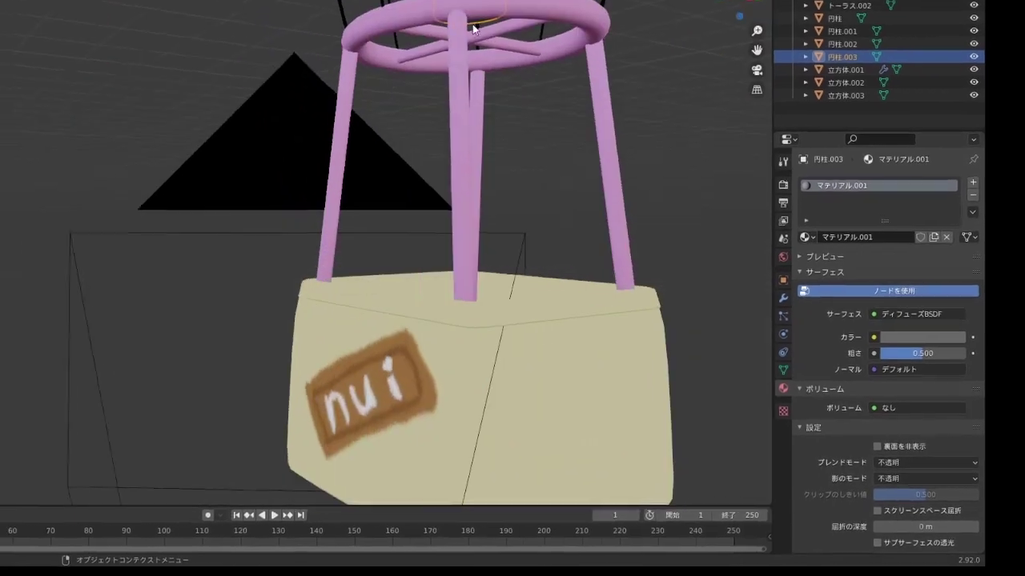
# Step: Look down on the basket frame, then switch to the camera view with Numpad 0
pyautogui.moveTo(473, 29); pyautogui.dragTo(505, 206, button='middle')
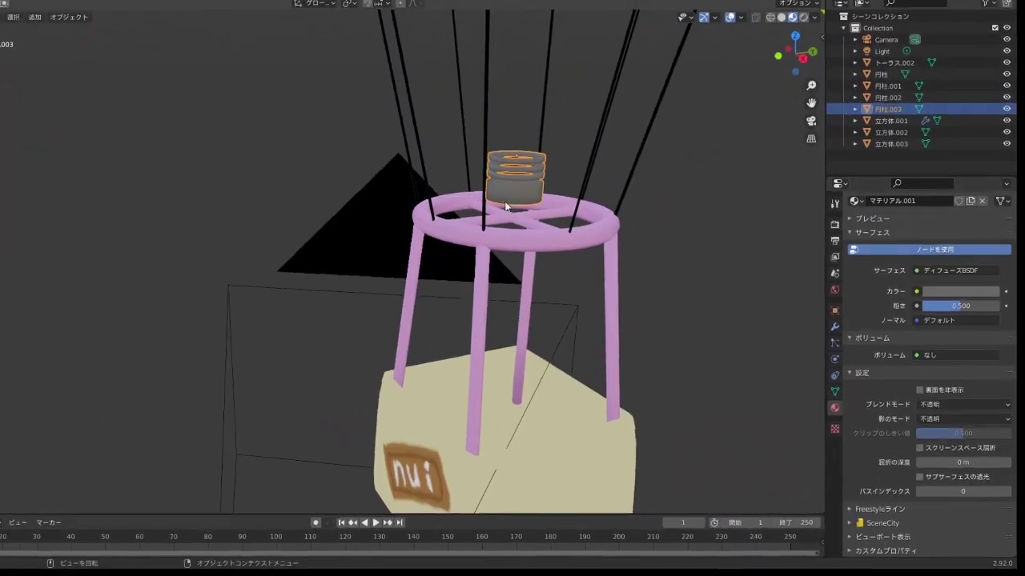
pyautogui.scroll(-5, 505, 207)
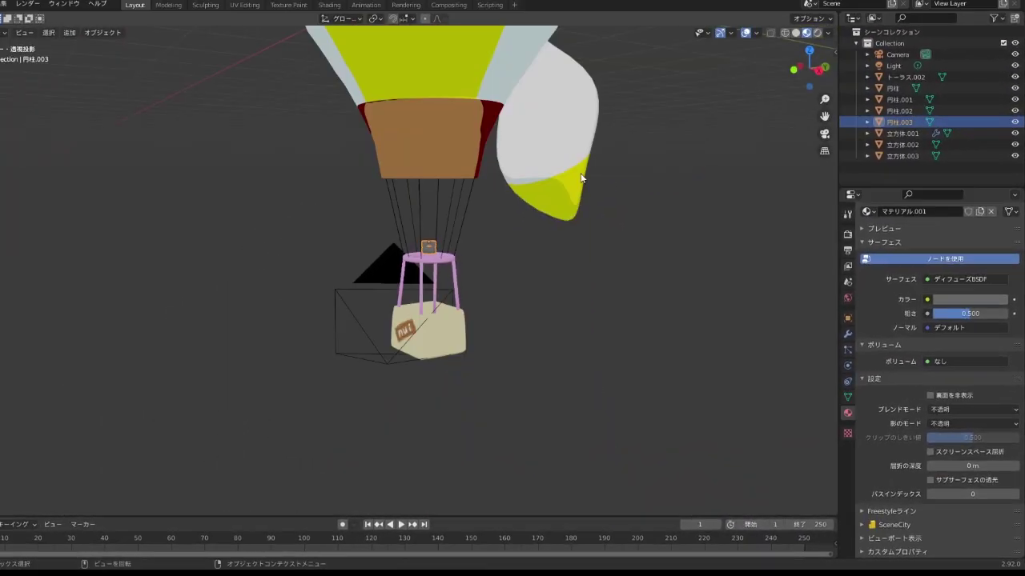
pyautogui.scroll(3, 925, 522)
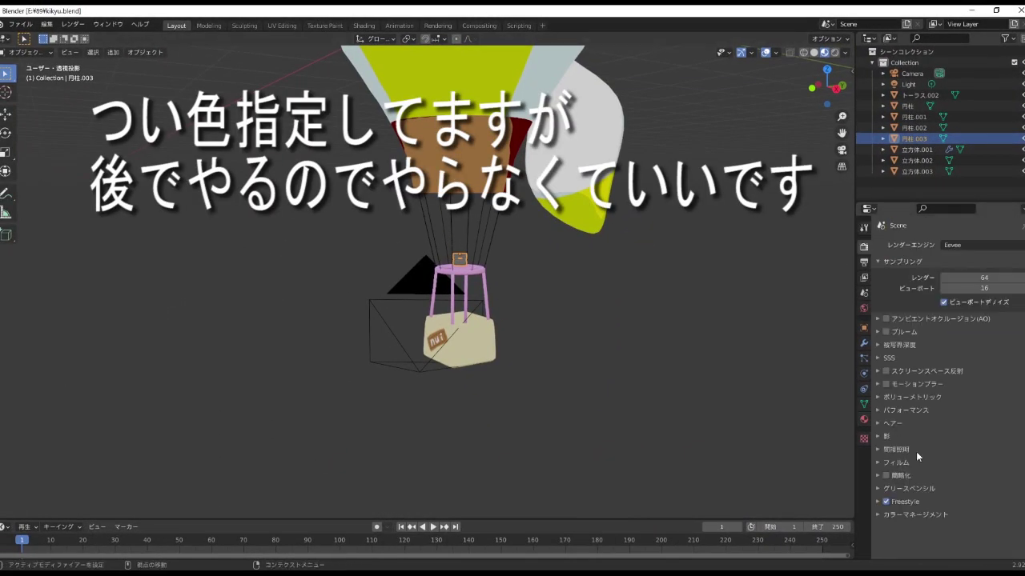
pyautogui.press('KP_0')
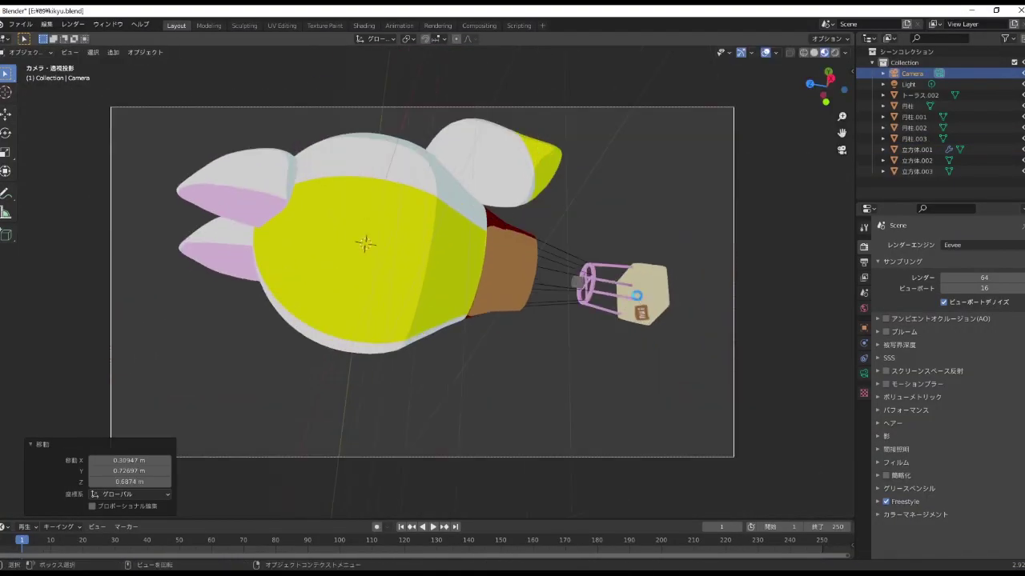
# Step: Render a test image with F12, close it, and orbit to a front view of the balloon
pyautogui.press('F12')
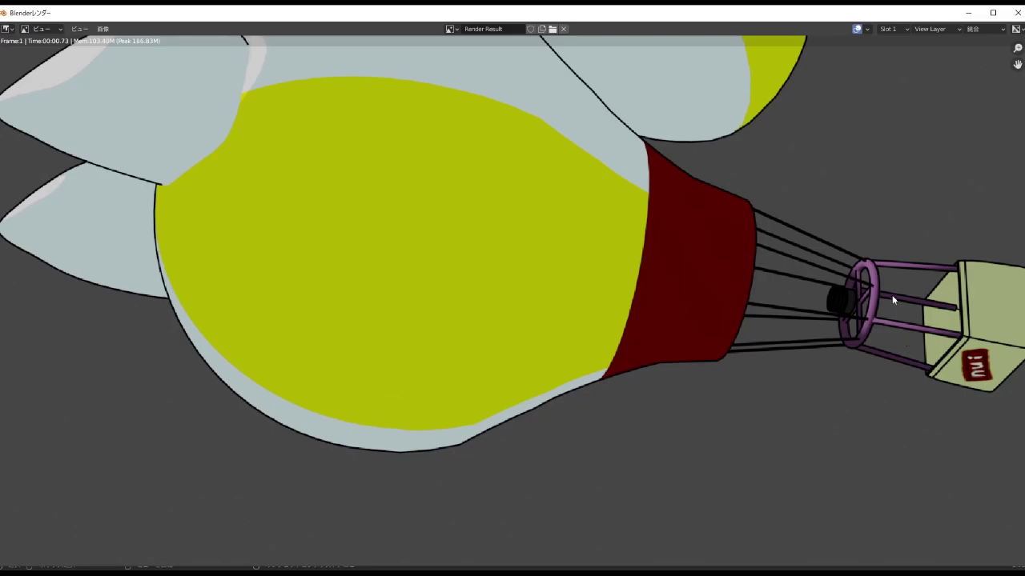
pyautogui.scroll(-3, 673, 304)
pyautogui.press('Escape')
pyautogui.scroll(4, 280, 277)
pyautogui.moveTo(280, 277); pyautogui.dragTo(343, 230, button='middle')
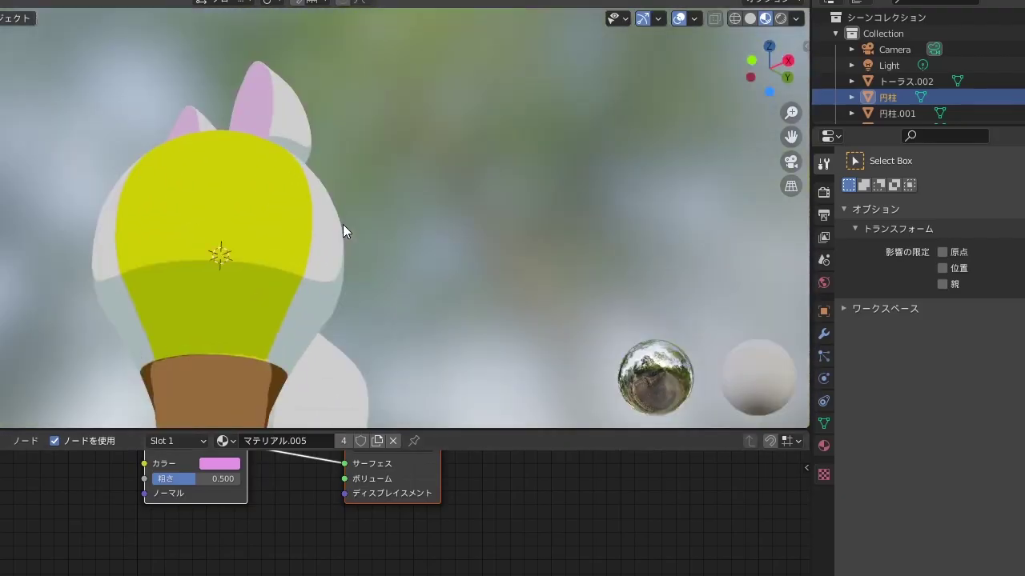
pyautogui.moveTo(340, 285); pyautogui.dragTo(339, 329, button='middle')
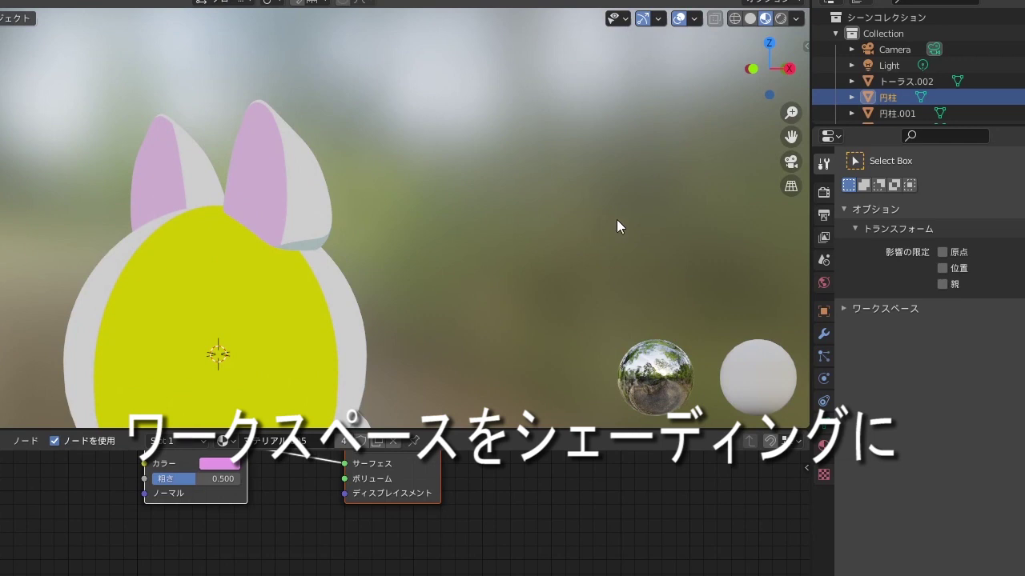
# Step: Set the Color Management View Transform in Render Properties from Filmic to 標準 (Standard)
pyautogui.click(821, 194)
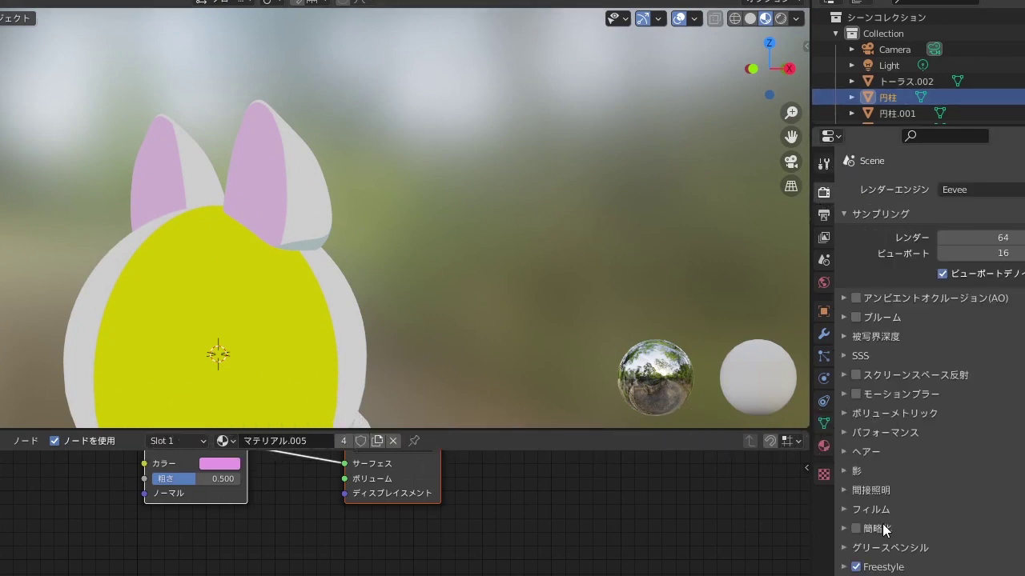
pyautogui.click(844, 510)
pyautogui.click(841, 431)
pyautogui.click(841, 431)
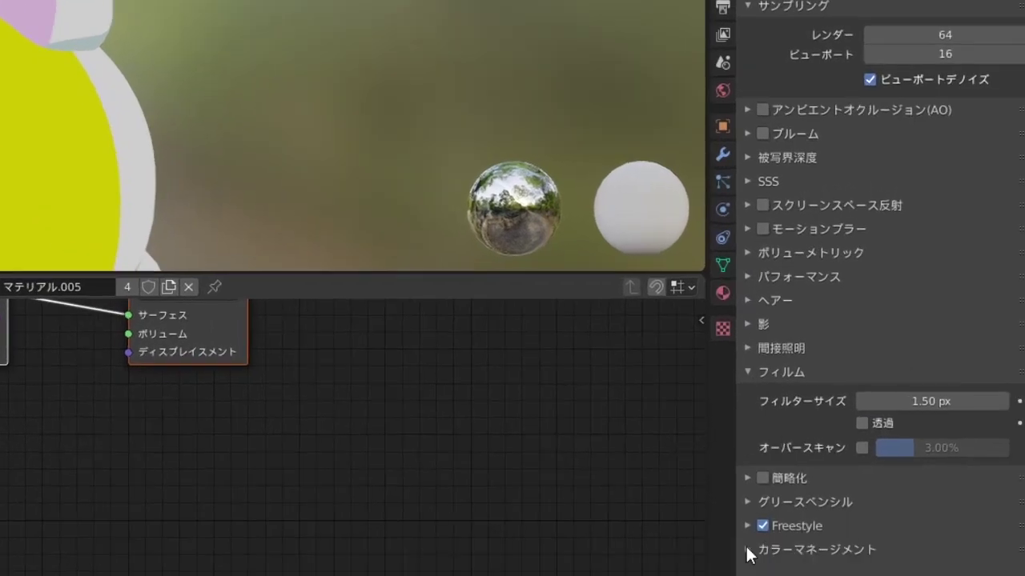
pyautogui.click(745, 550)
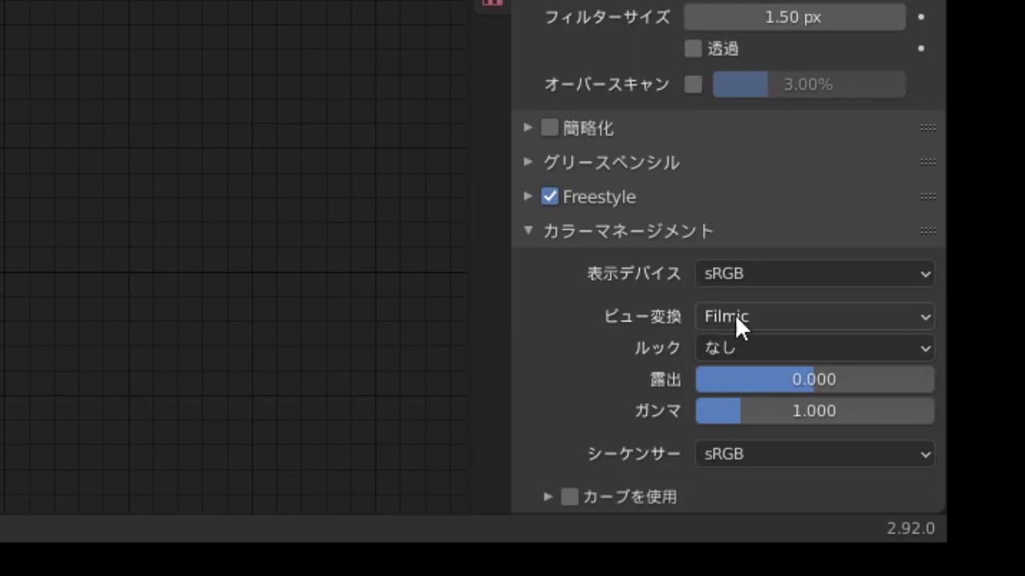
pyautogui.click(735, 315)
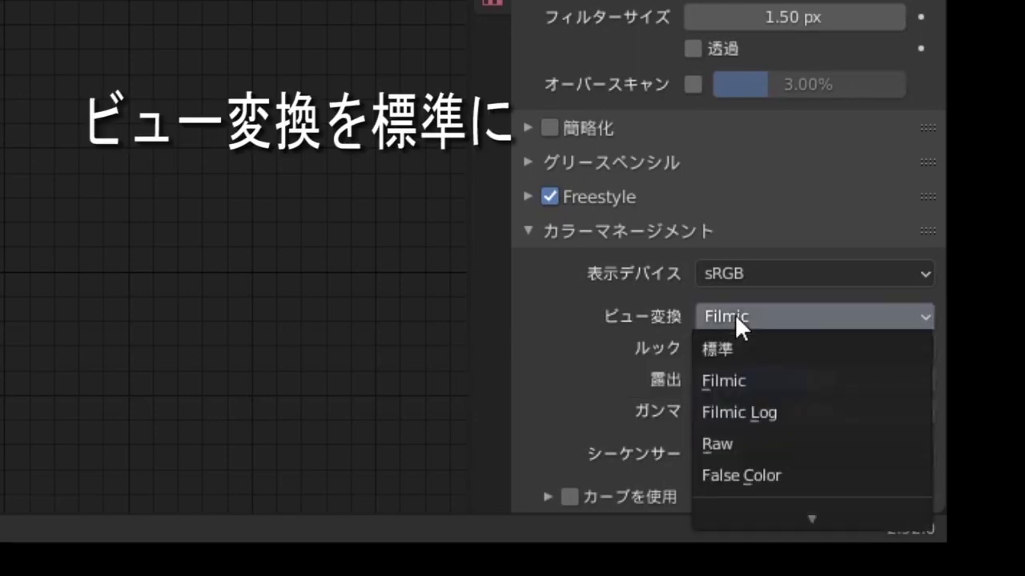
pyautogui.click(725, 345)
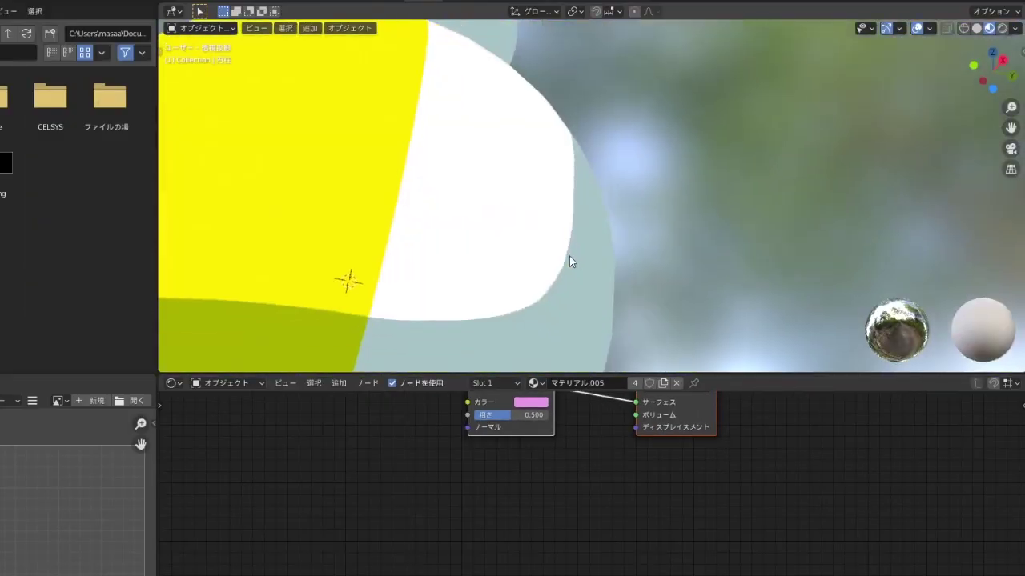
# Step: Disconnect the pole material's Diffuse BSDF from the output and spread the nodes apart
pyautogui.moveTo(569, 256); pyautogui.dragTo(561, 251, button='middle')
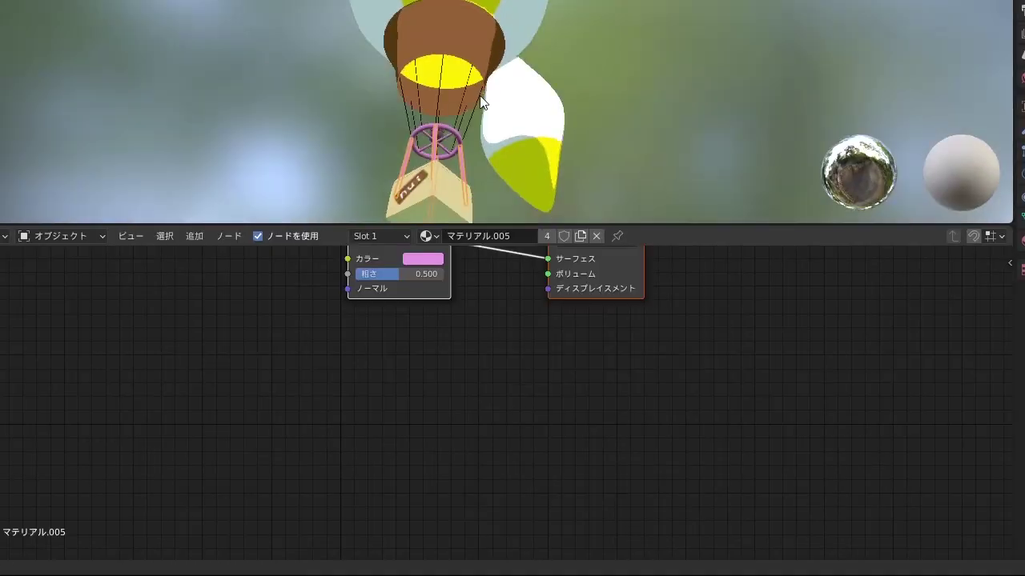
pyautogui.scroll(2, 449, 132)
pyautogui.scroll(4, 497, 80)
pyautogui.moveTo(539, 29); pyautogui.dragTo(612, 2, button='middle')
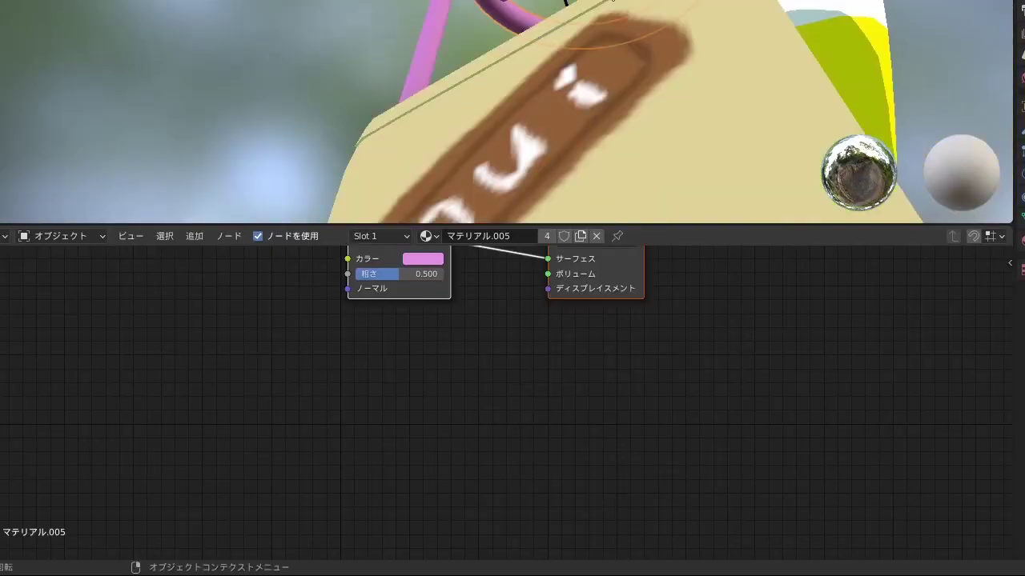
pyautogui.scroll(1, 501, 396)
pyautogui.scroll(2, 492, 329)
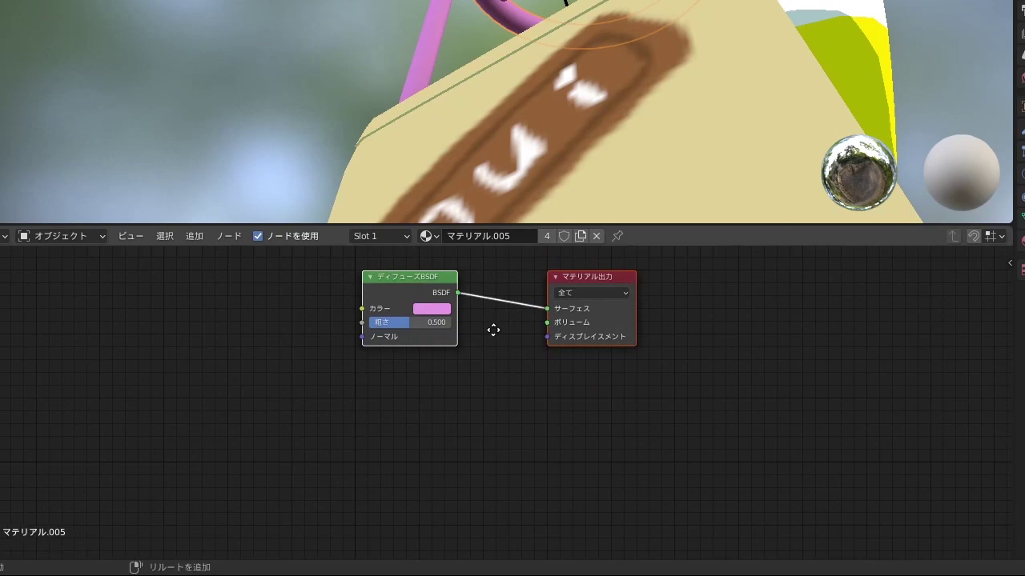
pyautogui.scroll(2, 493, 316)
pyautogui.keyDown('ctrl'); pyautogui.moveTo(513, 360); pyautogui.dragTo(528, 400, button='right'); pyautogui.keyUp('ctrl')
pyautogui.moveTo(355, 352); pyautogui.dragTo(182, 331)
pyautogui.moveTo(630, 336); pyautogui.dragTo(722, 329)
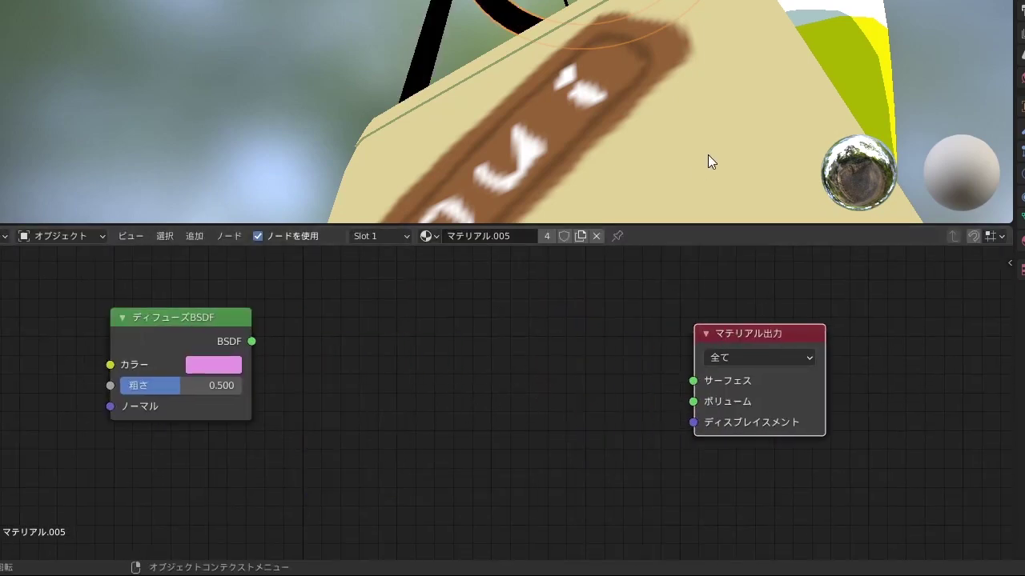
# Step: Add a Shader to RGB node fed by the Diffuse BSDF, plus a Color Ramp node
pyautogui.hotkey('shift', 'a')
pyautogui.moveTo(302, 427)
pyautogui.click(466, 455)
pyautogui.click(345, 337)
pyautogui.moveTo(270, 343); pyautogui.dragTo(345, 410)
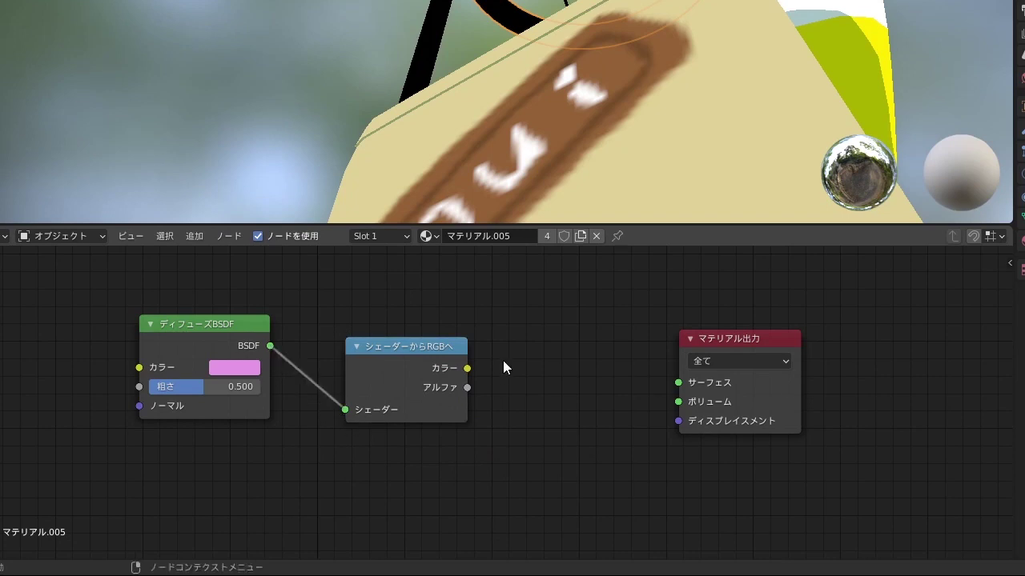
pyautogui.press('g')
pyautogui.click(390, 355)
pyautogui.scroll(-1, 390, 355)
pyautogui.hotkey('shift', 'a')
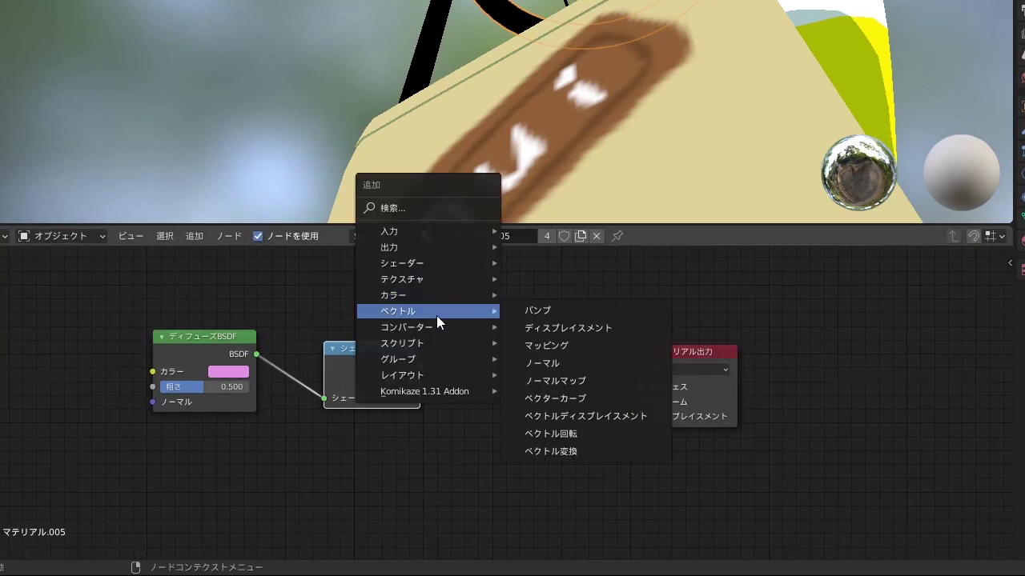
pyautogui.moveTo(407, 326)
pyautogui.click(550, 115)
pyautogui.click(804, 341)
# Step: Make the diffuse colour white and wire Shader to RGB through the Color Ramp into Surface
pyautogui.click(223, 371)
pyautogui.moveTo(229, 307); pyautogui.dragTo(298, 329)
pyautogui.moveTo(419, 366); pyautogui.dragTo(469, 499)
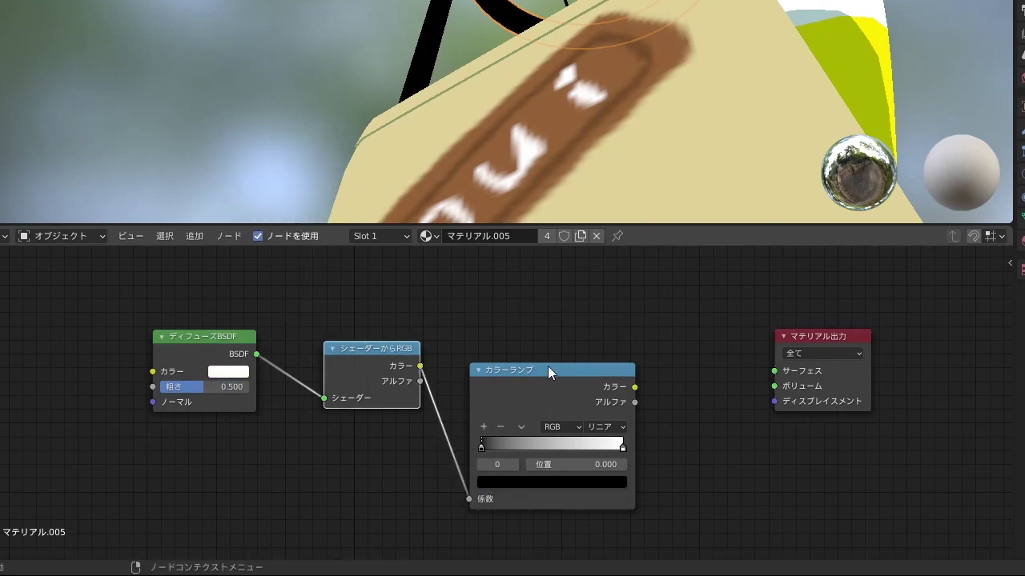
pyautogui.moveTo(548, 363); pyautogui.dragTo(598, 310)
pyautogui.moveTo(686, 333); pyautogui.dragTo(766, 374)
# Step: Slide a ramp stop toward the middle and set the ramp interpolation to Constant
pyautogui.moveTo(674, 397)
pyautogui.mouseDown()
pyautogui.moveTo(542, 390)
pyautogui.moveTo(656, 395)
pyautogui.moveTo(640, 399)
pyautogui.mouseUp()
pyautogui.click(651, 401)
pyautogui.click(654, 398)
pyautogui.click(646, 398)
pyautogui.click(693, 376)
pyautogui.click(690, 452)
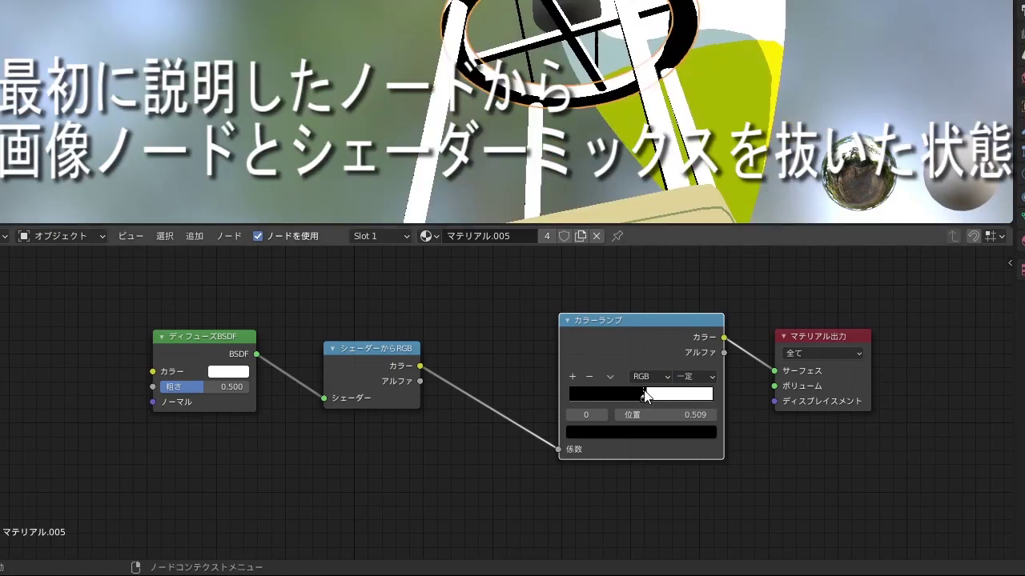
pyautogui.click(645, 398)
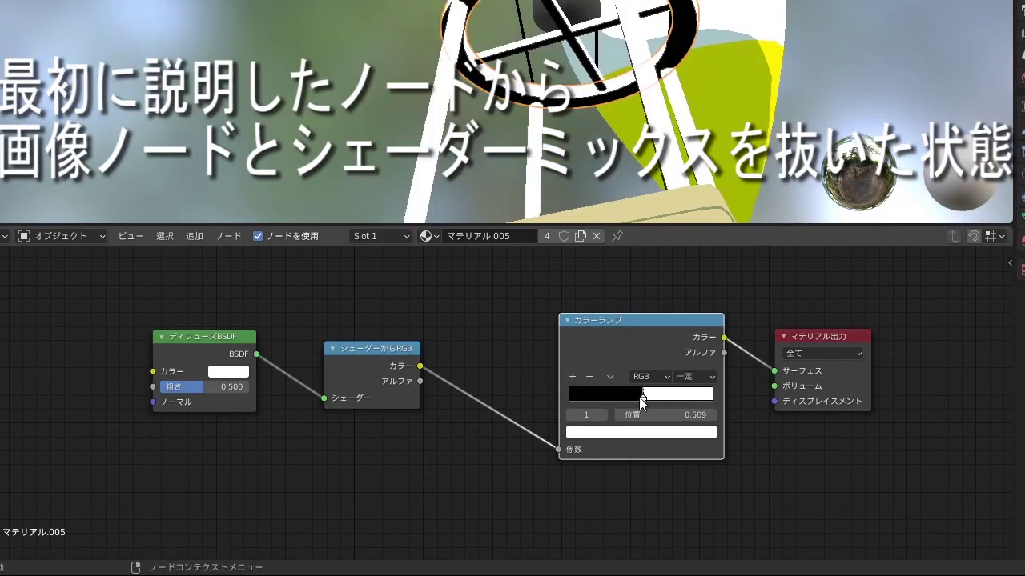
pyautogui.hotkey('ctrl', 'z')
# Step: Colour the lit ramp stop pink
pyautogui.click(641, 394)
pyautogui.moveTo(655, 393); pyautogui.dragTo(666, 398)
pyautogui.click(594, 433)
pyautogui.click(640, 297)
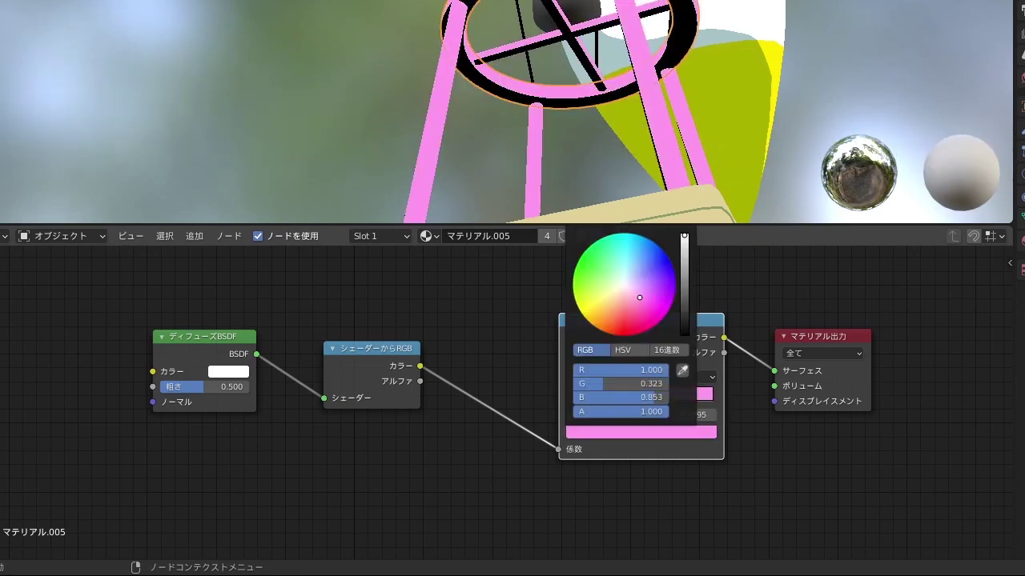
pyautogui.click(597, 390)
pyautogui.click(610, 433)
pyautogui.scroll(7, 626, 282)
pyautogui.scroll(7, 626, 281)
pyautogui.hotkey('ctrl', 'z')
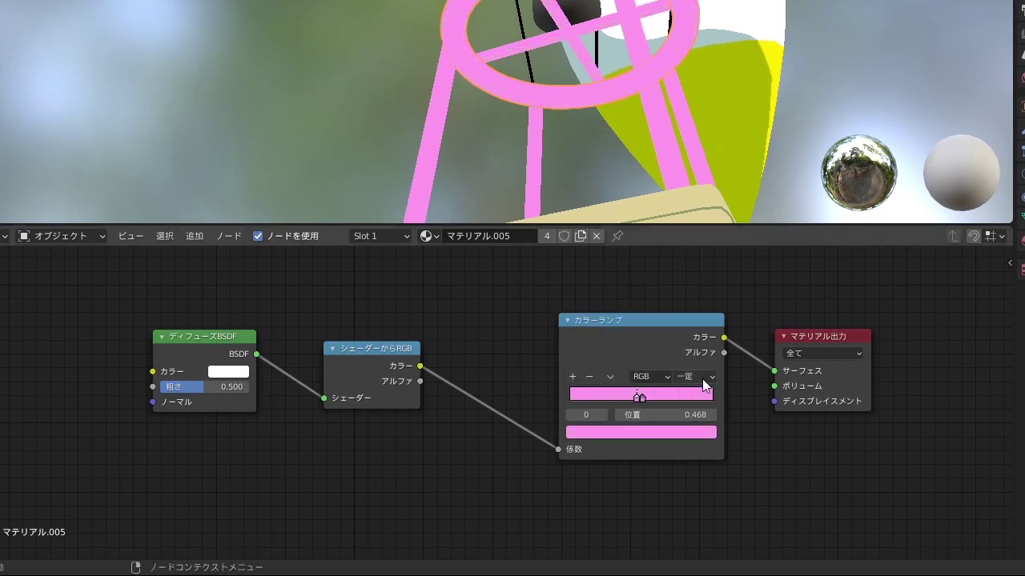
# Step: Set the shadow ramp stop to dark purple
pyautogui.click(704, 393)
pyautogui.scroll(-5, 676, 295)
pyautogui.scroll(-2, 632, 296)
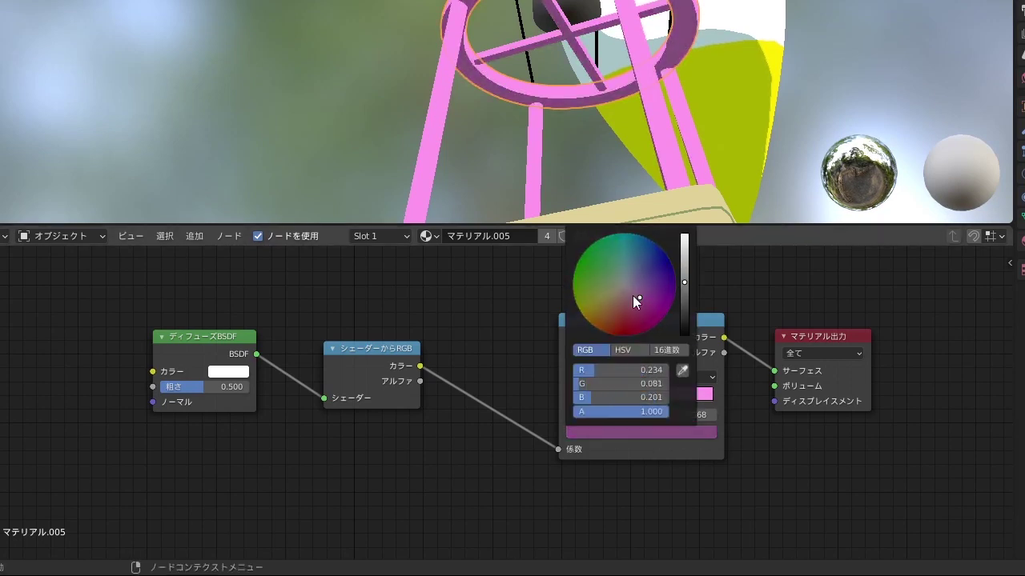
pyautogui.moveTo(632, 295); pyautogui.dragTo(645, 287)
# Step: Orbit out to the whole balloon and select the burner, showing マテリアル.001
pyautogui.moveTo(608, 144); pyautogui.dragTo(712, 30, button='middle')
pyautogui.moveTo(434, 10); pyautogui.dragTo(704, 59, button='middle')
pyautogui.moveTo(844, 82); pyautogui.dragTo(627, 66, button='middle')
pyautogui.scroll(2, 627, 66)
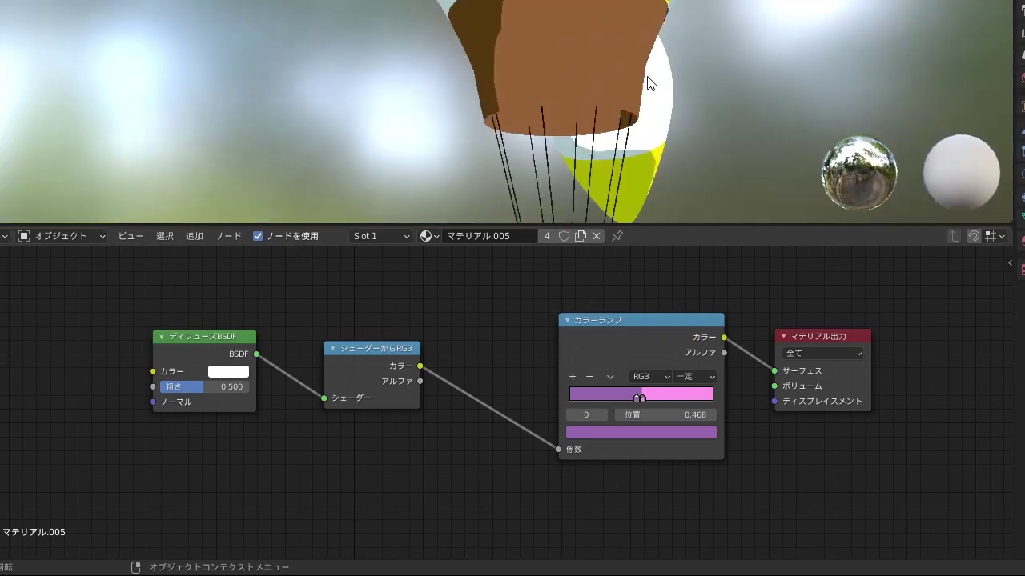
pyautogui.scroll(3, 650, 76)
pyautogui.scroll(2, 645, 39)
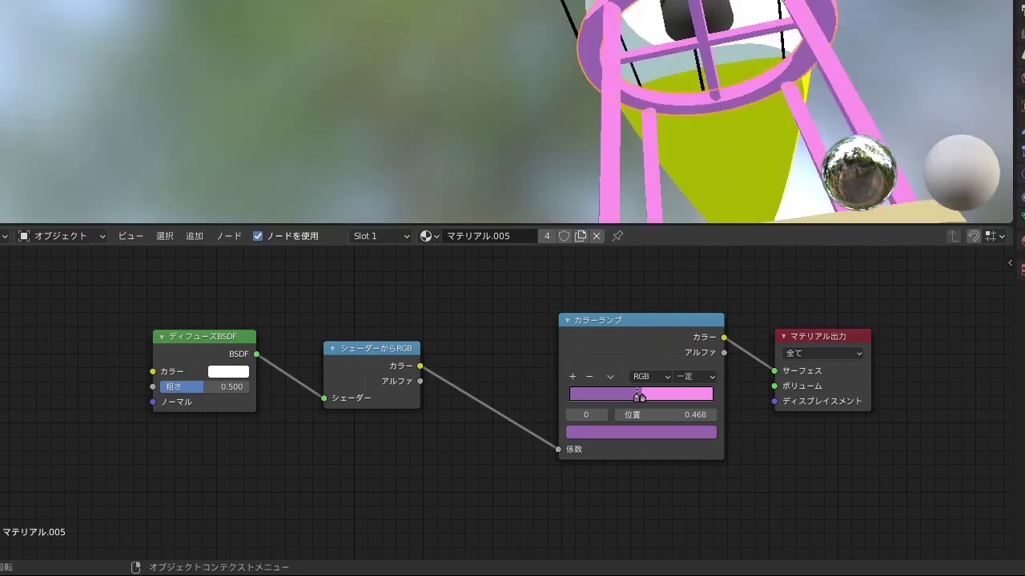
pyautogui.click(729, 27)
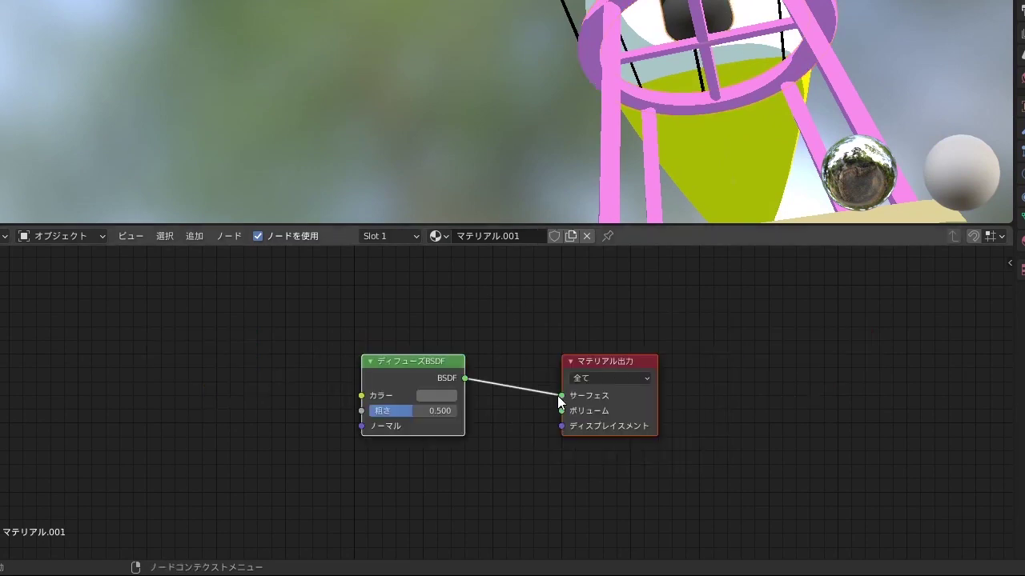
# Step: Set the burner's diffuse colour to white and add Shader to RGB and Color Ramp nodes
pyautogui.click(292, 347)
pyautogui.moveTo(390, 196); pyautogui.dragTo(390, 149)
pyautogui.hotkey('shift', 'a')
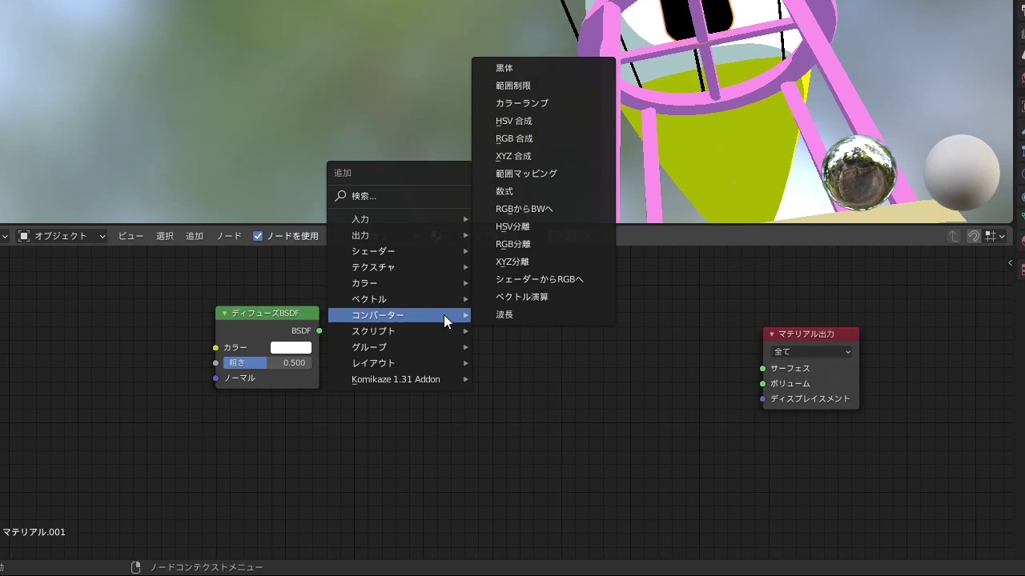
pyautogui.click(539, 279)
pyautogui.hotkey('shift', 'a')
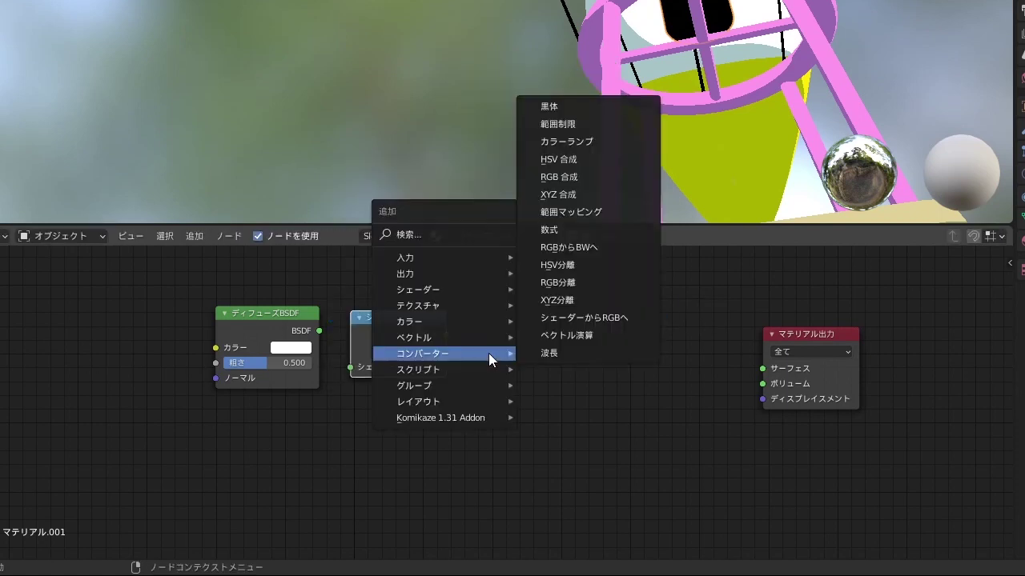
pyautogui.click(565, 141)
pyautogui.click(558, 264)
# Step: Chain Diffuse BSDF → Shader to RGB → Color Ramp → output with Constant interpolation
pyautogui.moveTo(319, 331); pyautogui.dragTo(349, 367)
pyautogui.moveTo(446, 334); pyautogui.dragTo(547, 421)
pyautogui.moveTo(713, 308)
pyautogui.mouseDown()
pyautogui.moveTo(762, 368)
pyautogui.moveTo(659, 369)
pyautogui.mouseUp()
pyautogui.moveTo(558, 369); pyautogui.dragTo(596, 369)
pyautogui.click(684, 347)
pyautogui.click(676, 425)
pyautogui.moveTo(659, 369); pyautogui.dragTo(610, 369)
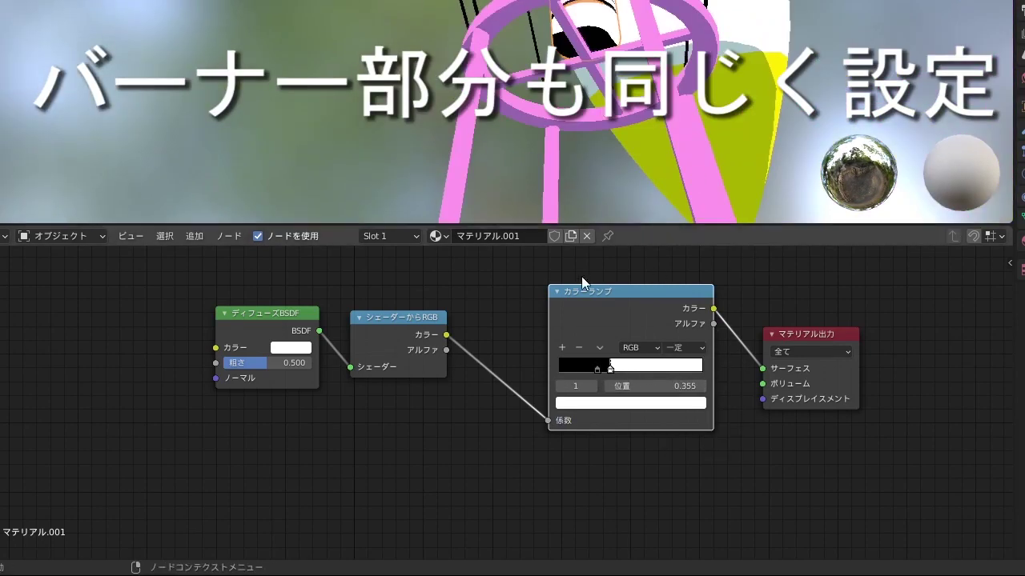
# Step: Move the white stop to 0.373 and tint it bluish grey
pyautogui.scroll(-3, 685, 74)
pyautogui.scroll(5, 677, 146)
pyautogui.moveTo(677, 146); pyautogui.dragTo(656, 200, button='middle')
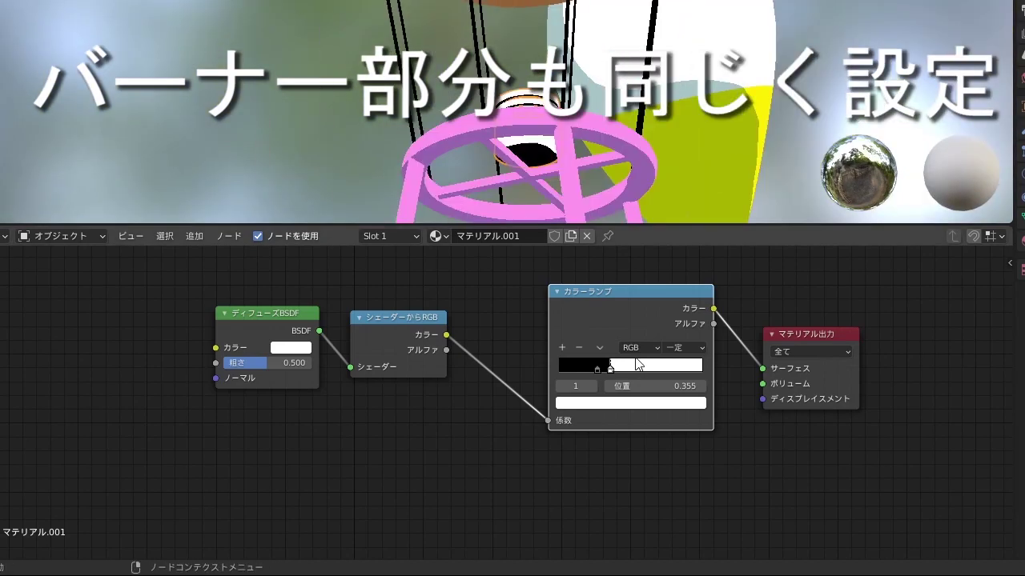
pyautogui.moveTo(634, 369); pyautogui.dragTo(638, 369)
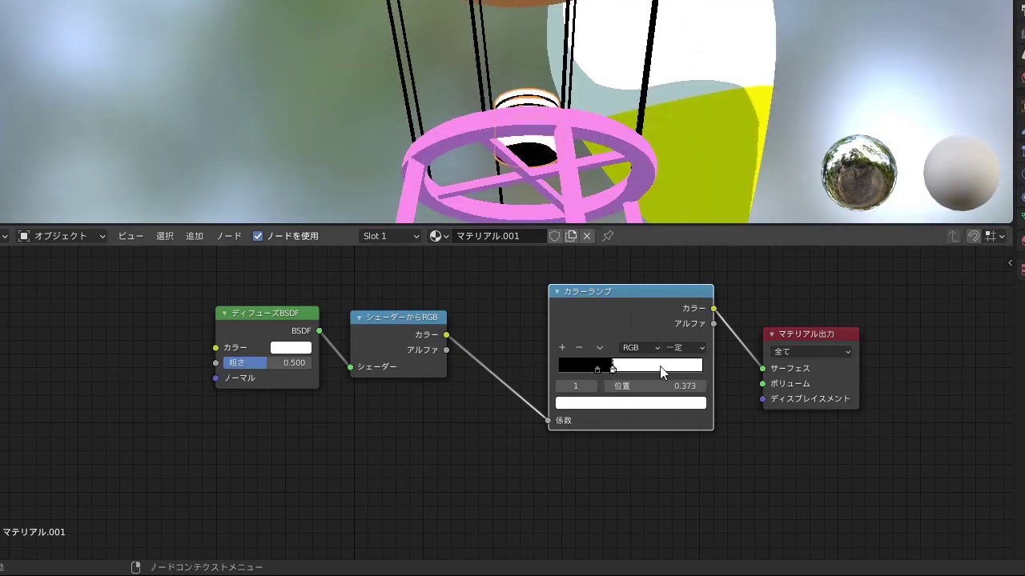
pyautogui.click(681, 404)
pyautogui.moveTo(599, 252); pyautogui.dragTo(614, 242)
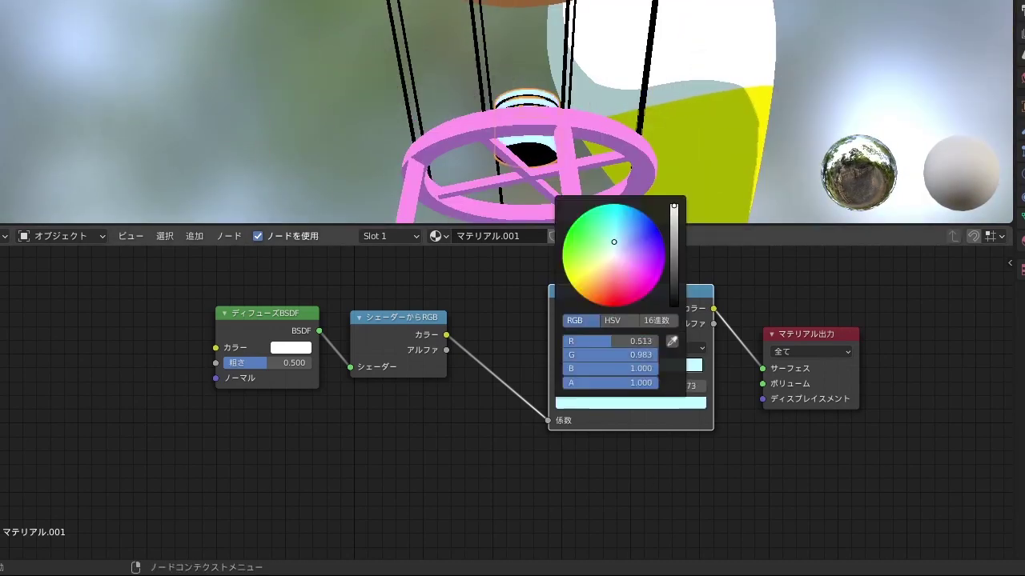
pyautogui.moveTo(678, 210); pyautogui.dragTo(677, 240)
pyautogui.click(596, 369)
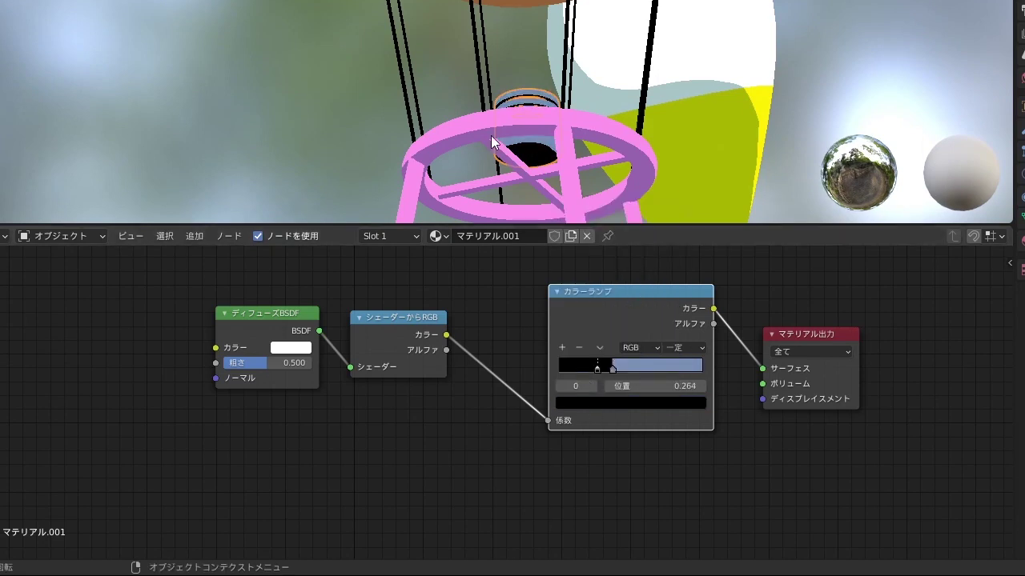
# Step: Sample the burner's blue from the screen for the shadow stop colour
pyautogui.click(633, 402)
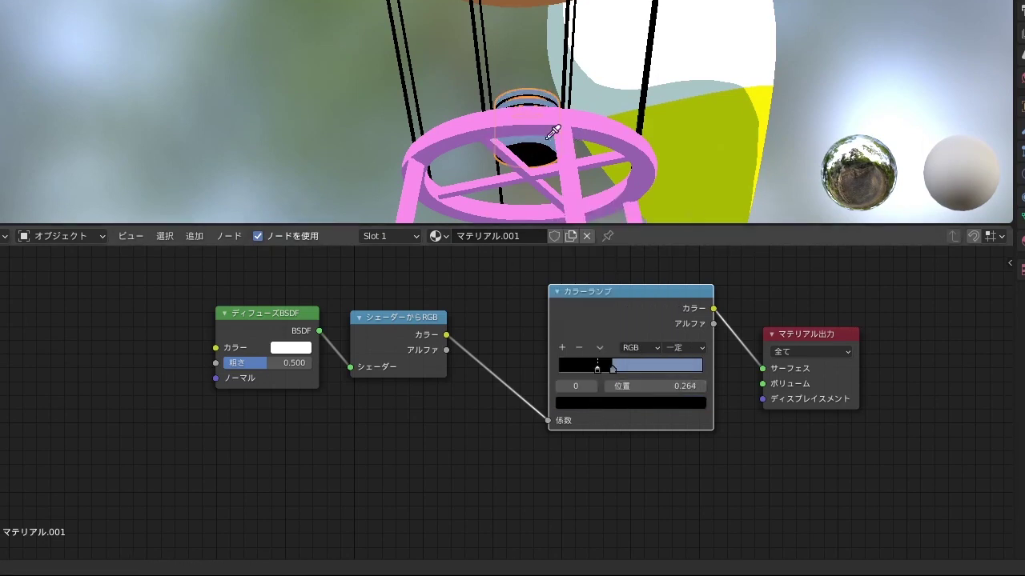
pyautogui.hotkey('ctrl', 'v')
pyautogui.click(610, 400)
pyautogui.scroll(-4, 610, 397)
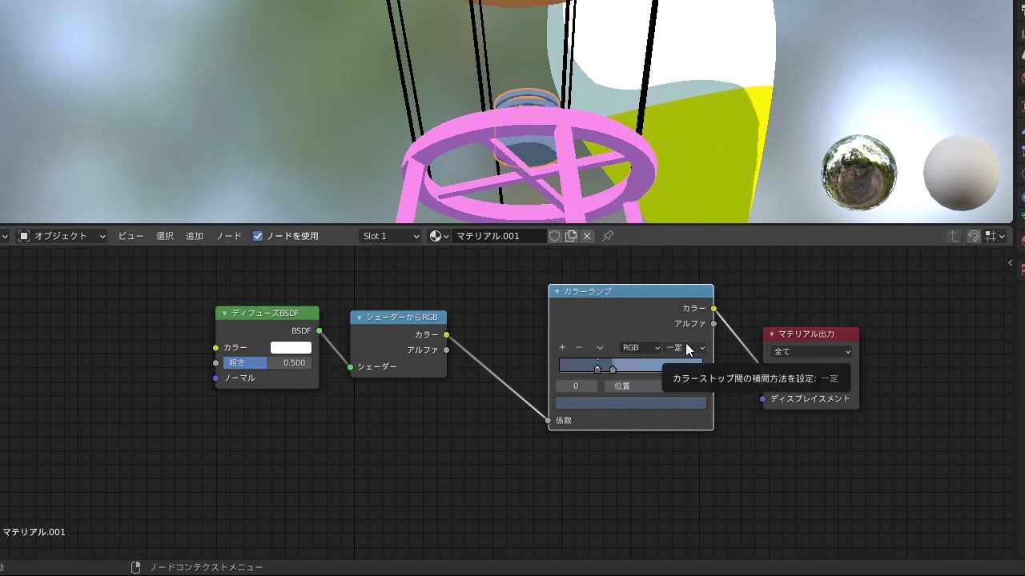
# Step: Add a third ramp stop as a pure white highlight at 0.891
pyautogui.click(562, 347)
pyautogui.moveTo(605, 368); pyautogui.dragTo(698, 385)
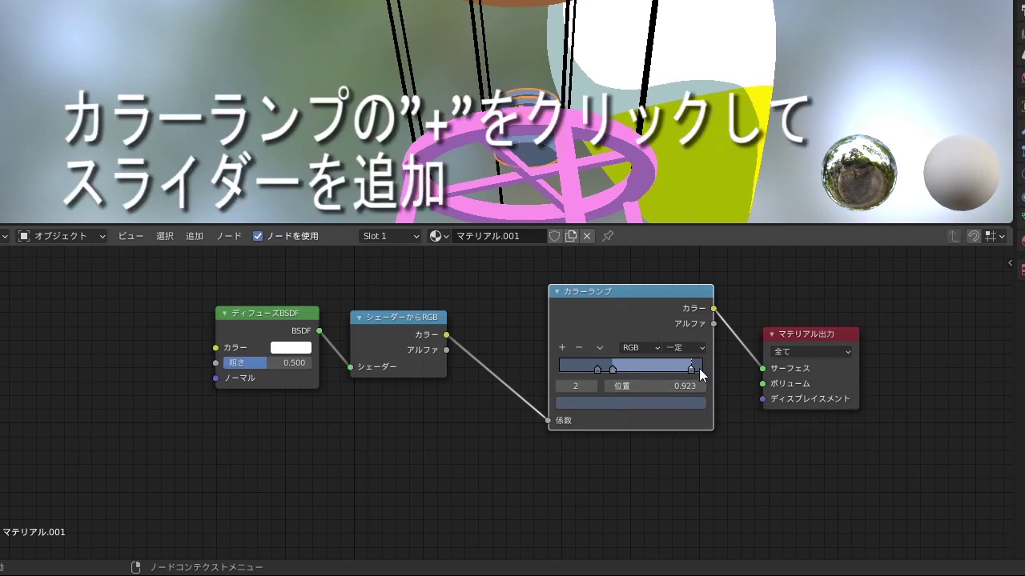
pyautogui.click(690, 402)
pyautogui.click(675, 263)
pyautogui.moveTo(558, 177)
pyautogui.mouseDown(button='middle')
pyautogui.moveTo(593, 230)
pyautogui.moveTo(625, 76)
pyautogui.moveTo(718, 117)
pyautogui.mouseUp(button='middle')
pyautogui.scroll(2, 621, 76)
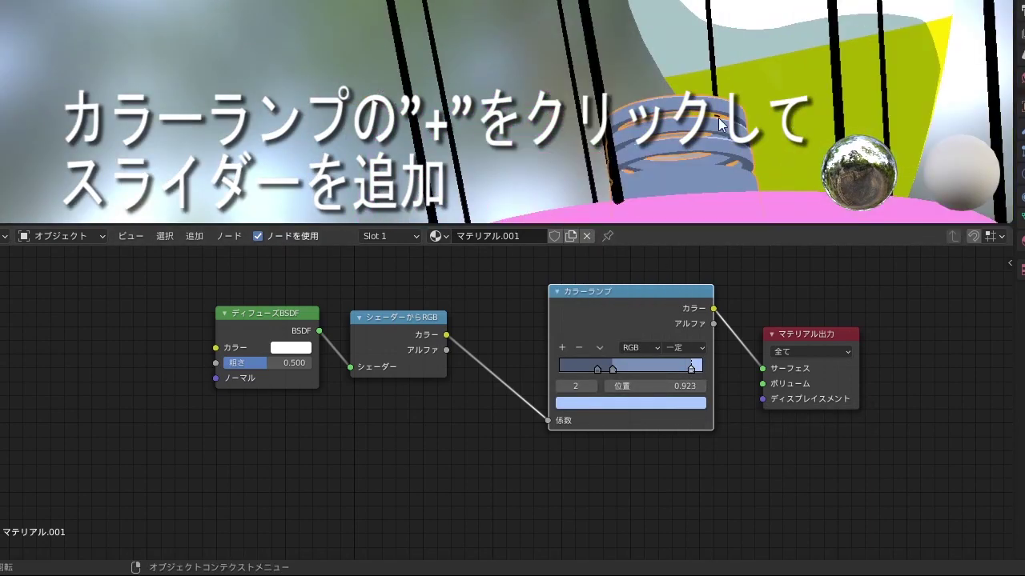
pyautogui.click(682, 403)
pyautogui.click(614, 402)
pyautogui.moveTo(623, 241); pyautogui.dragTo(613, 255)
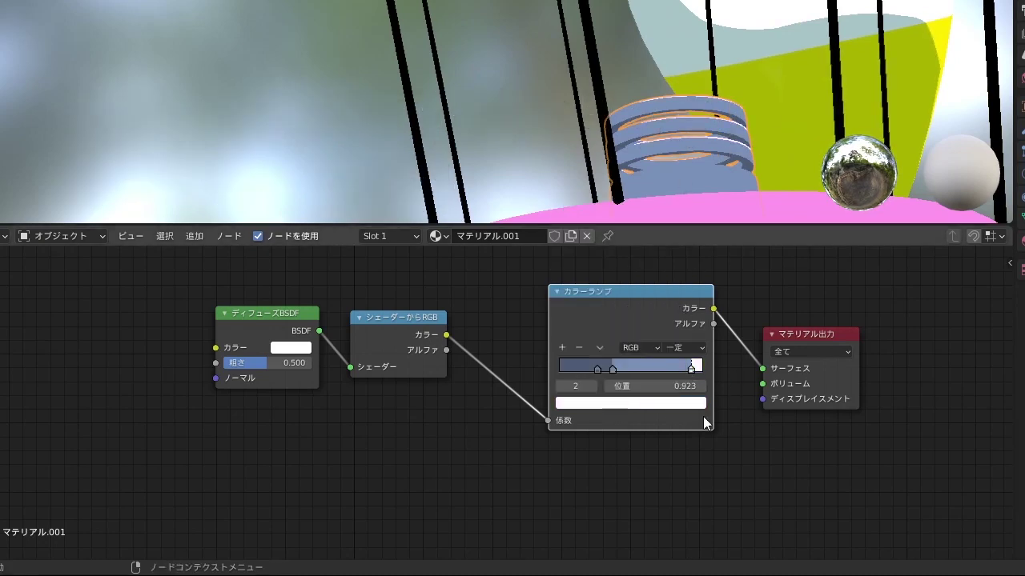
pyautogui.moveTo(691, 367); pyautogui.dragTo(686, 368)
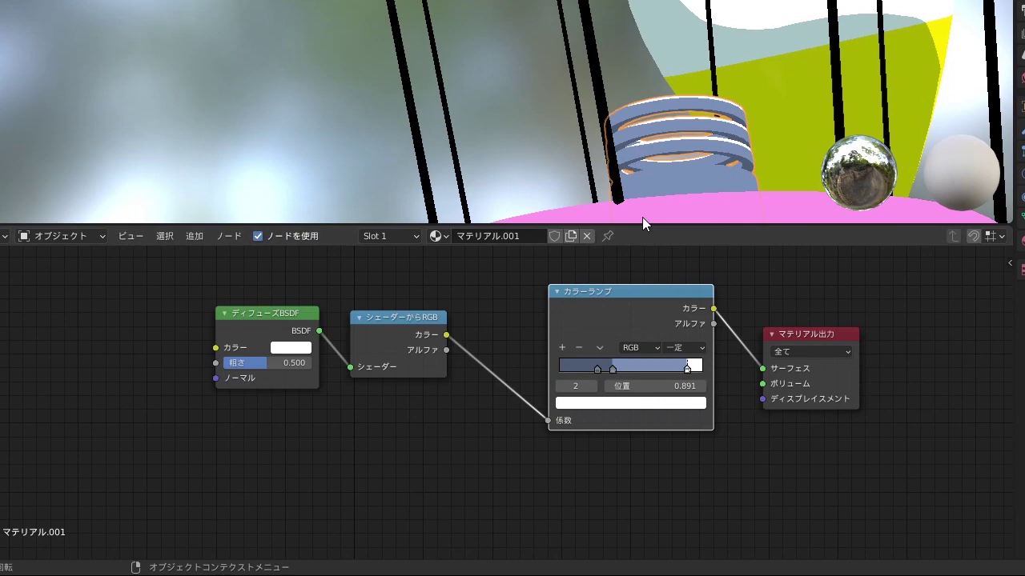
# Step: Move the middle stop to 0.745, make the shadow light blue and the middle slate blue
pyautogui.moveTo(597, 369); pyautogui.dragTo(622, 369)
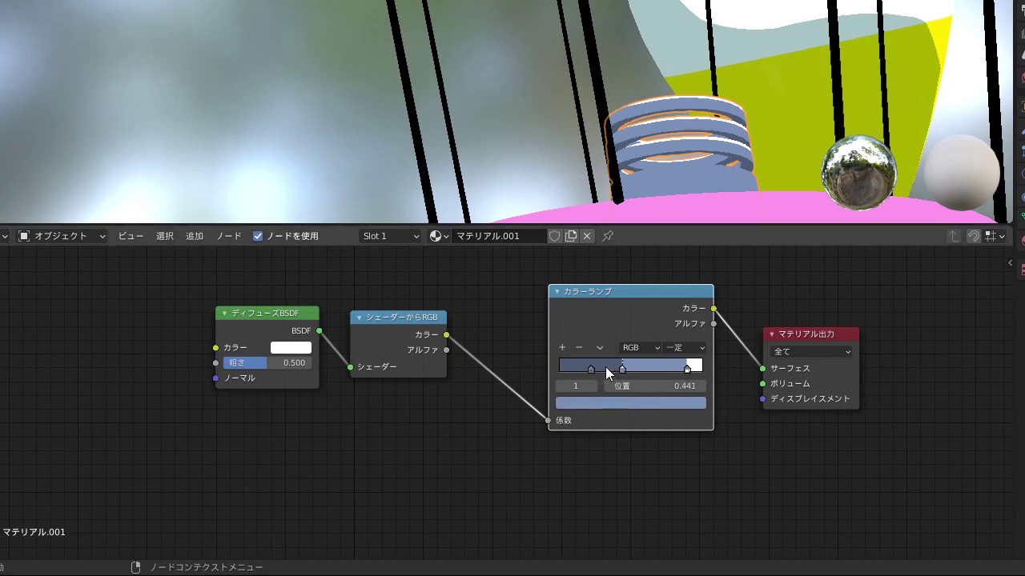
pyautogui.click(605, 366)
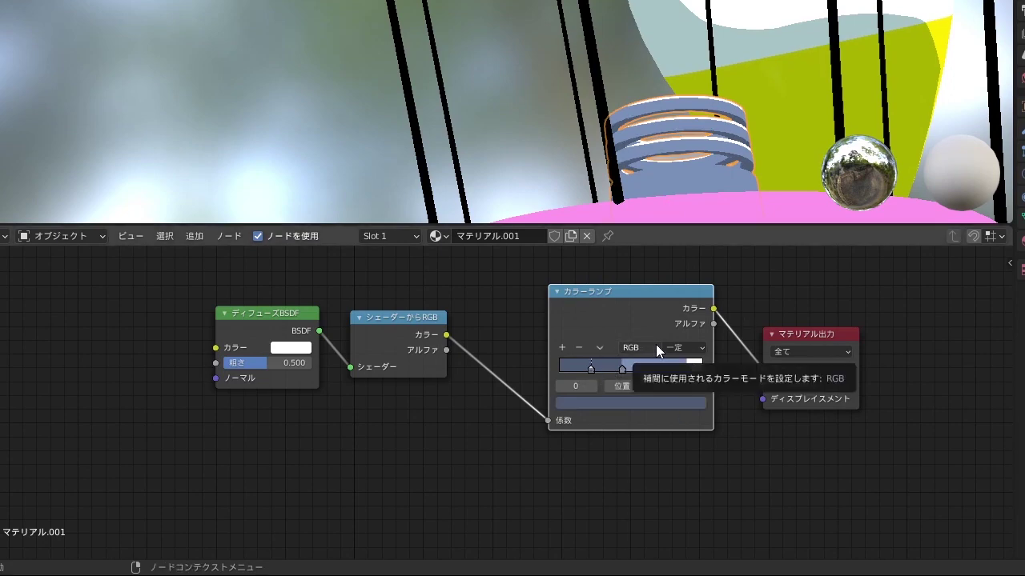
pyautogui.moveTo(623, 370); pyautogui.dragTo(671, 370)
pyautogui.click(591, 369)
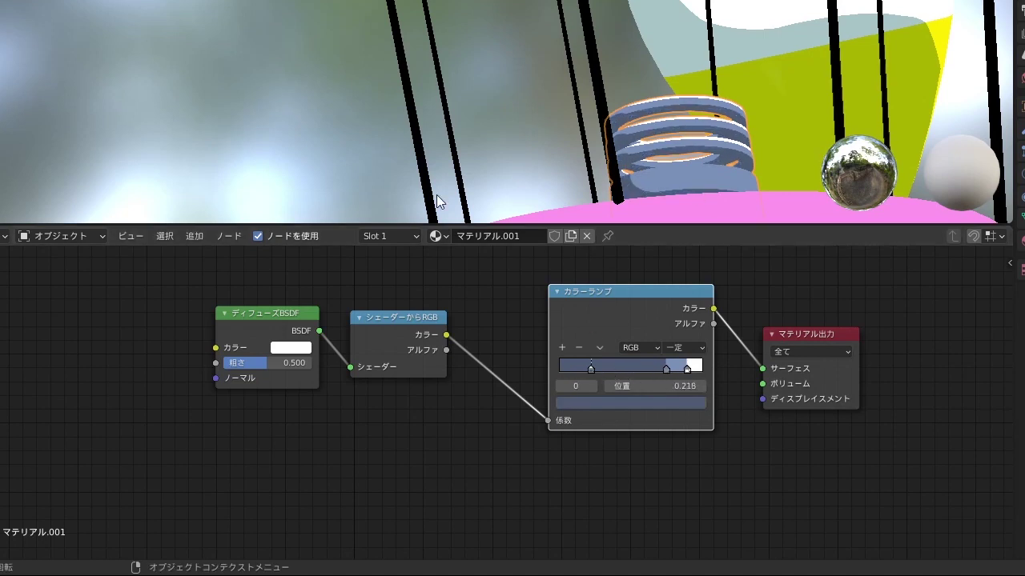
pyautogui.click(648, 401)
pyautogui.click(676, 345)
pyautogui.click(683, 182)
pyautogui.click(672, 367)
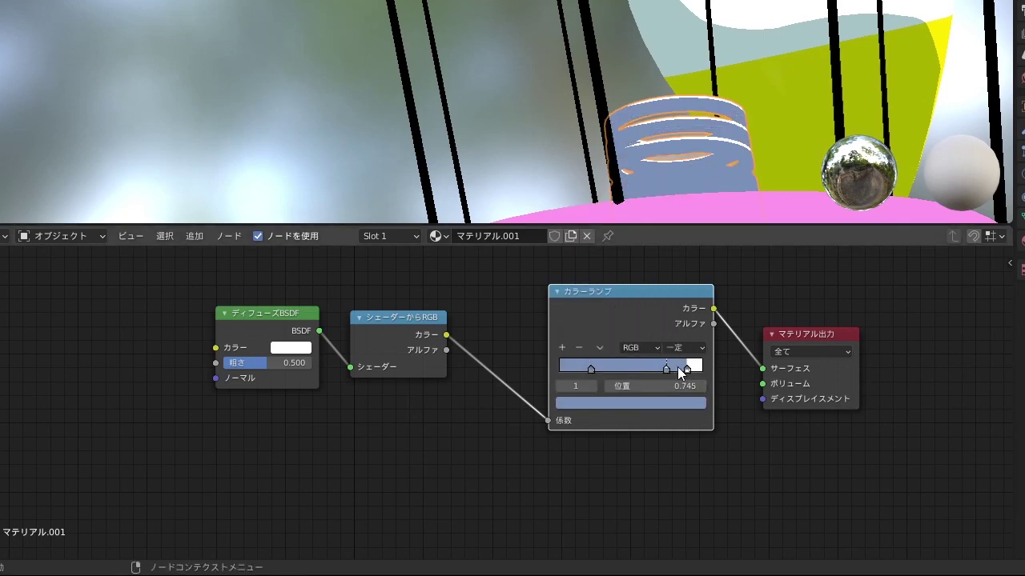
pyautogui.click(645, 406)
pyautogui.moveTo(674, 224); pyautogui.dragTo(675, 264)
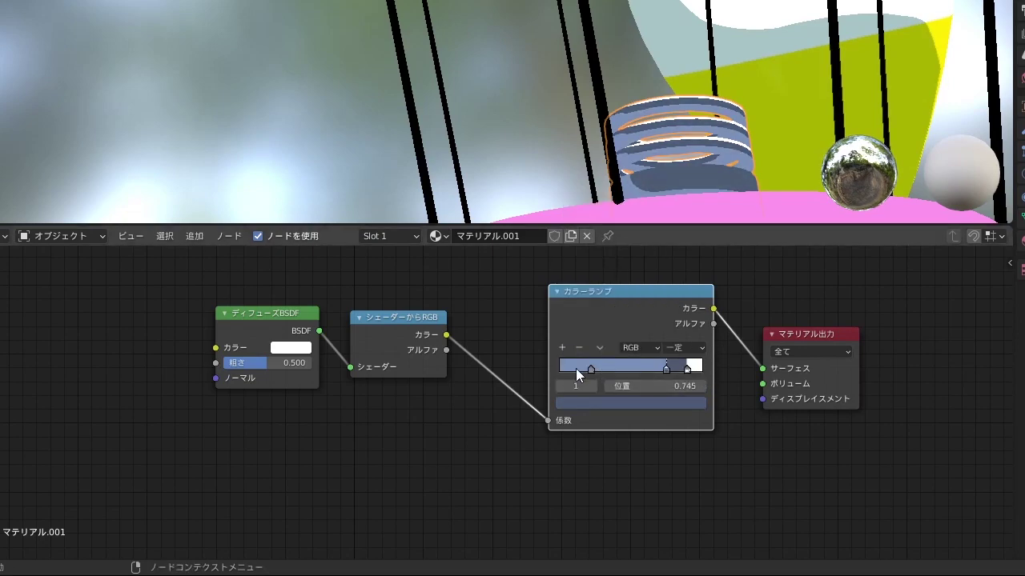
# Step: Try a much darker shadow tone, then lighten the shadow stop back to light blue
pyautogui.click(577, 370)
pyautogui.click(628, 403)
pyautogui.moveTo(675, 241); pyautogui.dragTo(673, 291)
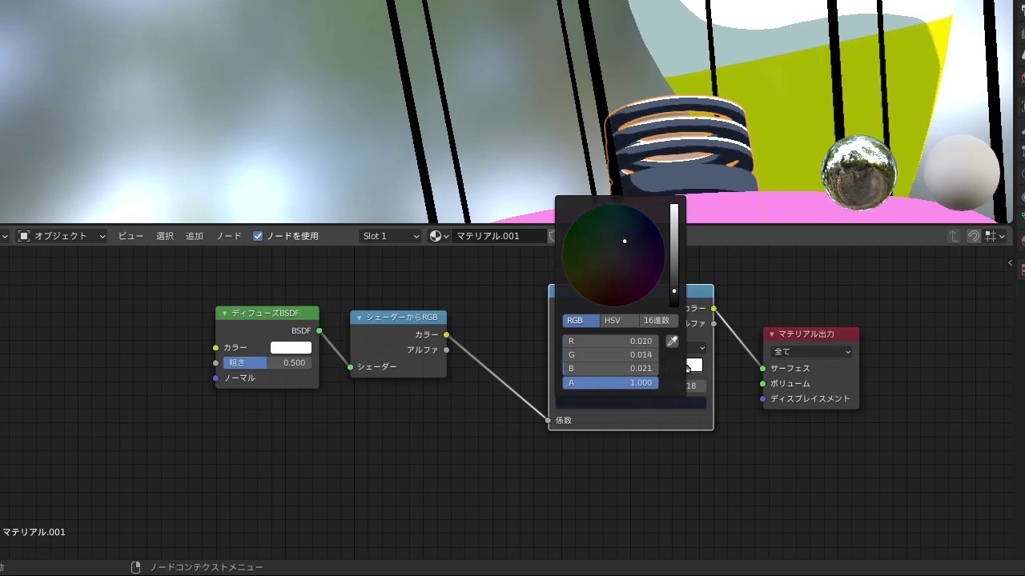
pyautogui.click(622, 402)
pyautogui.moveTo(674, 290); pyautogui.dragTo(674, 240)
pyautogui.scroll(-2, 694, 209)
pyautogui.scroll(2, 694, 212)
# Step: Darken the stop at 0.218 to a dark navy shadow tone
pyautogui.click(686, 369)
pyautogui.click(629, 403)
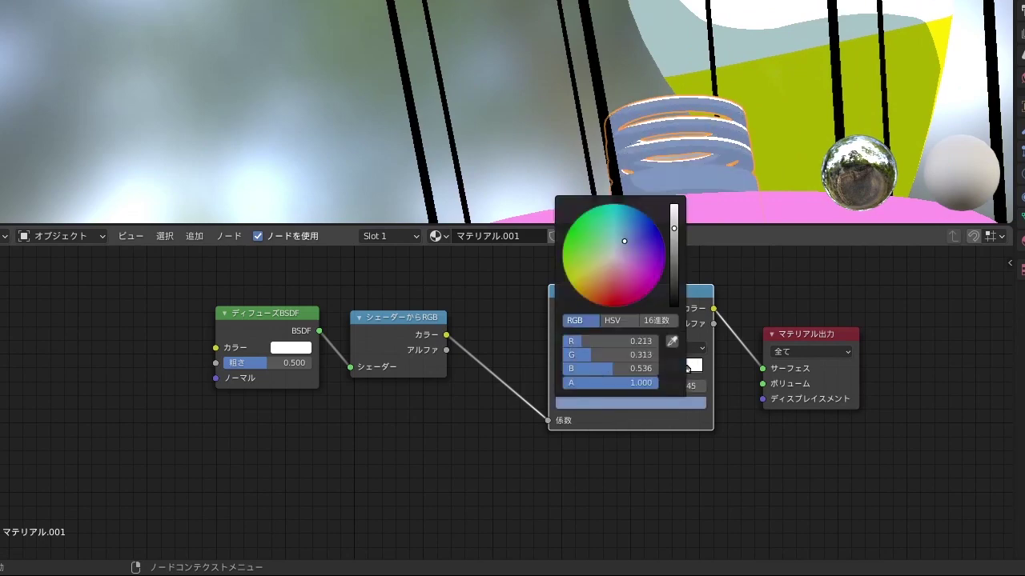
pyautogui.click(625, 366)
pyautogui.click(628, 402)
pyautogui.moveTo(659, 270)
pyautogui.mouseDown()
pyautogui.moveTo(659, 288)
pyautogui.moveTo(675, 248)
pyautogui.mouseUp()
pyautogui.click(628, 403)
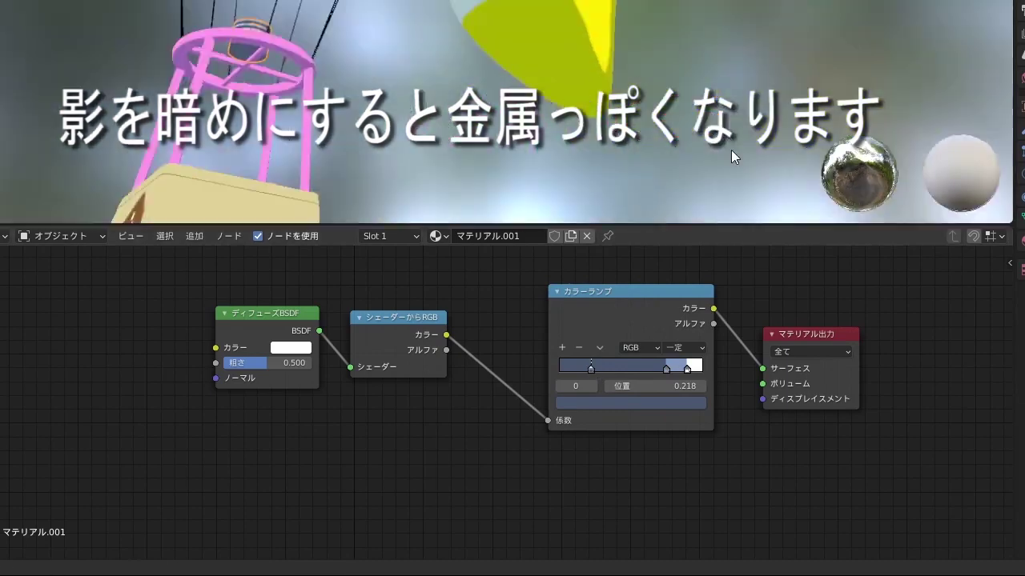
pyautogui.moveTo(732, 155); pyautogui.dragTo(532, 88, button='middle')
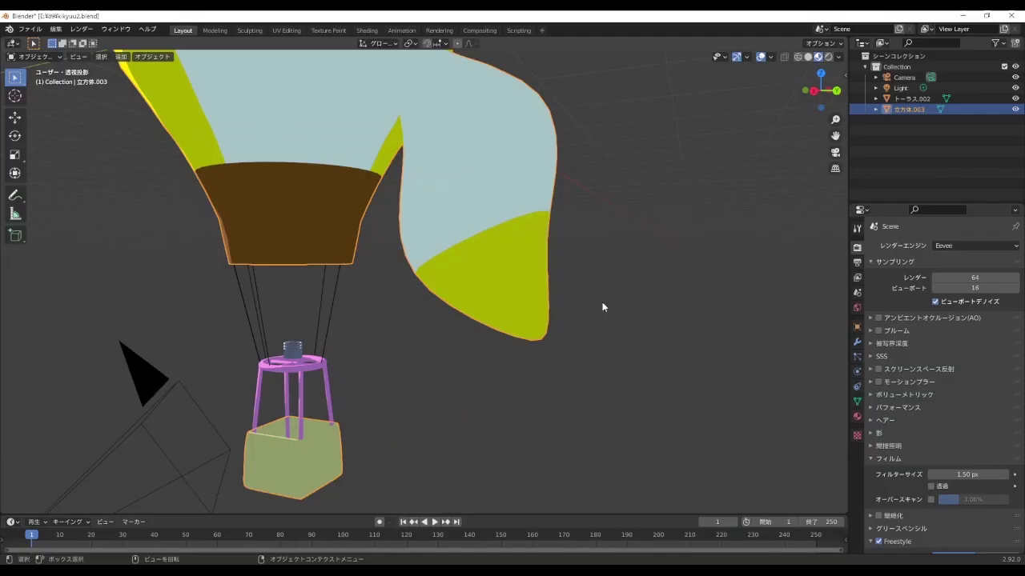
# Step: Preview a render with F12, then change Eevee render samples from 64 to 1
pyautogui.press('F12')
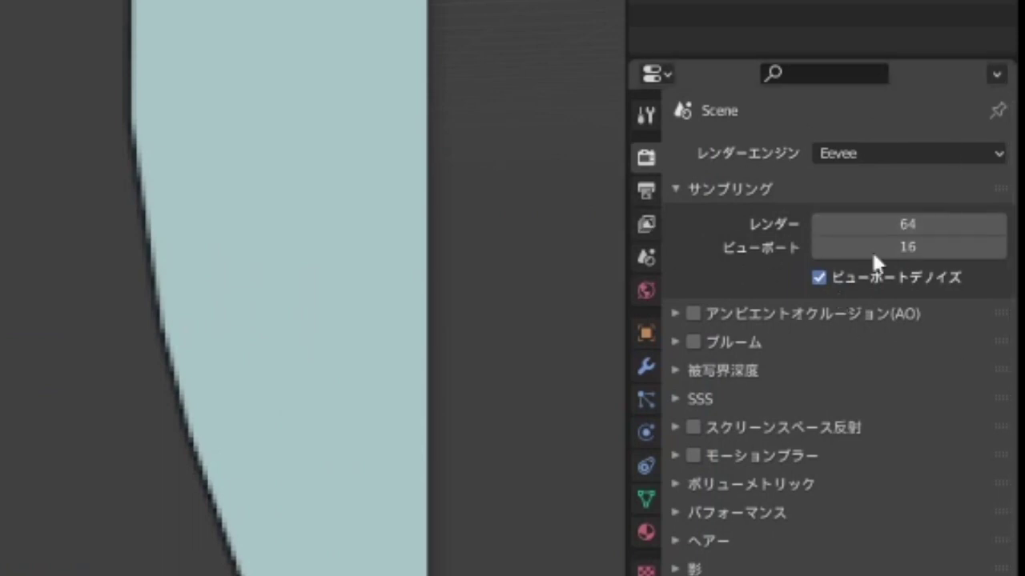
pyautogui.click(908, 224)
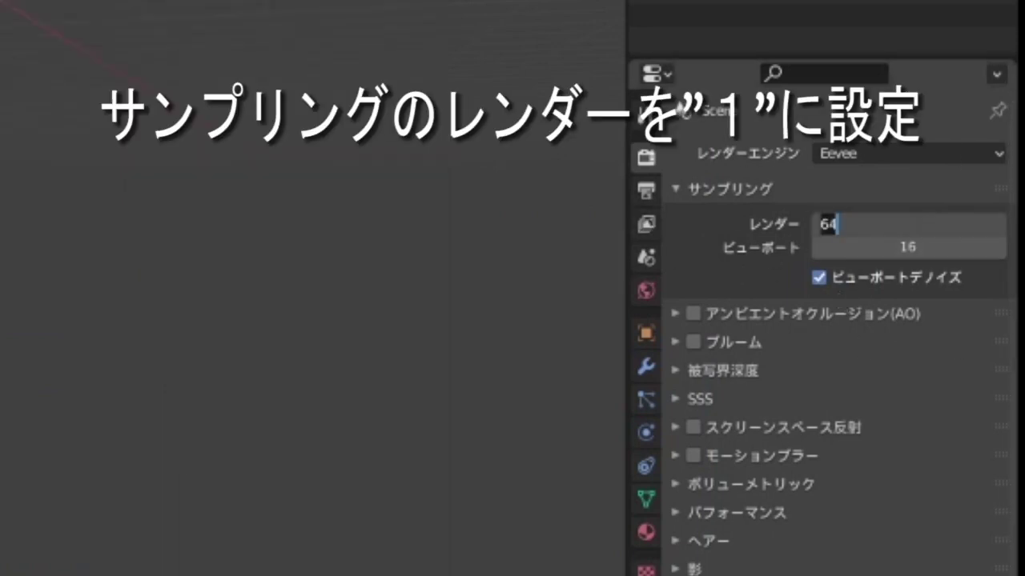
pyautogui.write('1')
pyautogui.press('Return')
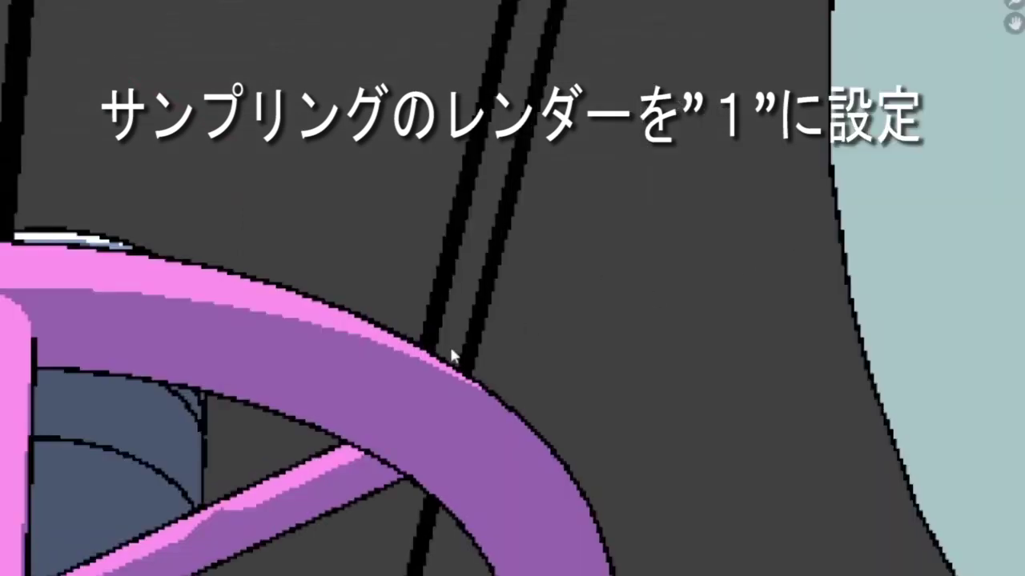
pyautogui.scroll(-3, 449, 344)
pyautogui.scroll(5, 639, 313)
pyautogui.moveTo(640, 320)
pyautogui.mouseDown(button='middle')
pyautogui.moveTo(491, 302)
pyautogui.moveTo(583, 213)
pyautogui.moveTo(697, 273)
pyautogui.moveTo(597, 244)
pyautogui.mouseUp(button='middle')
pyautogui.scroll(-5, 596, 245)
pyautogui.scroll(-4, 517, 256)
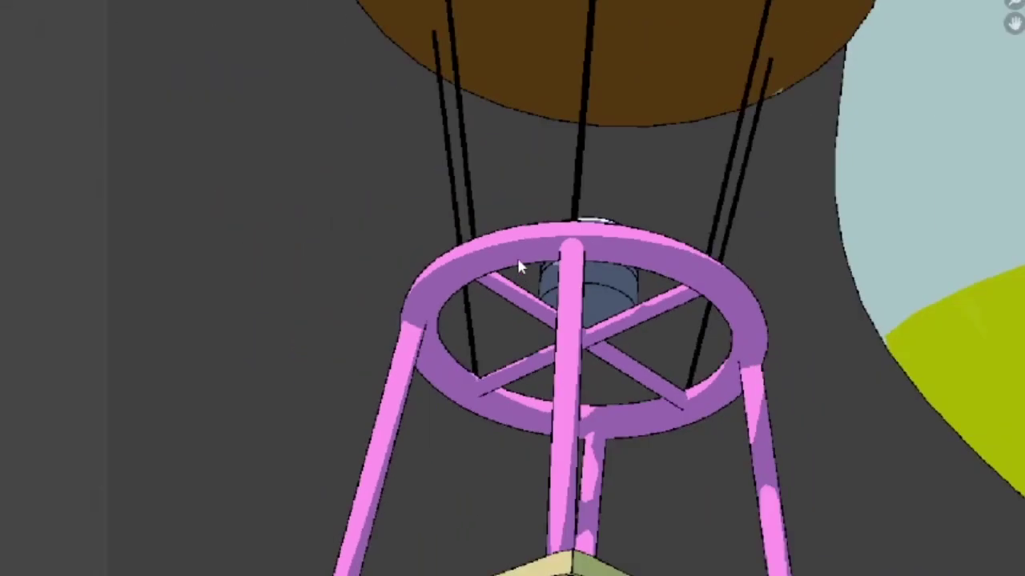
pyautogui.scroll(-3, 528, 263)
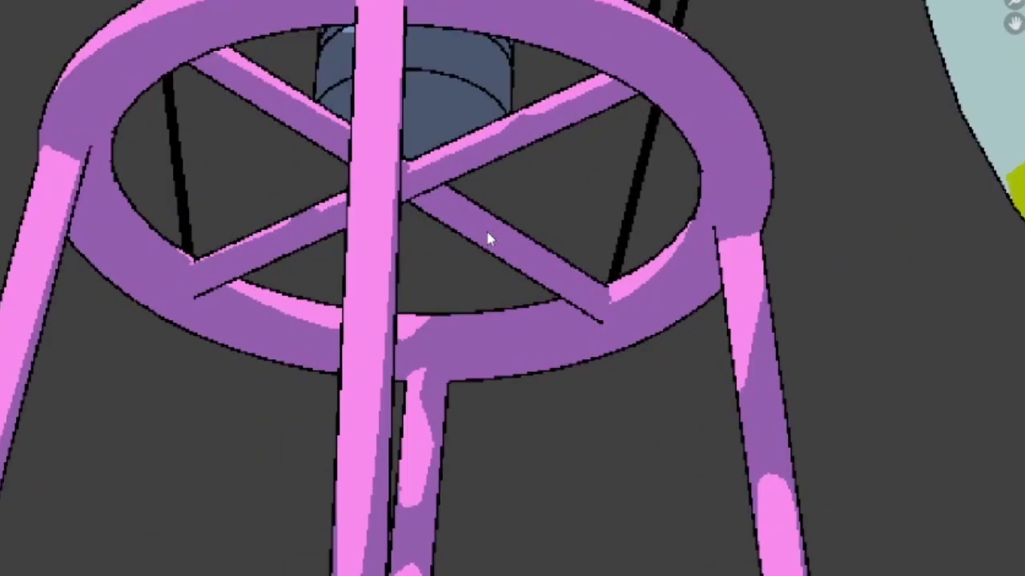